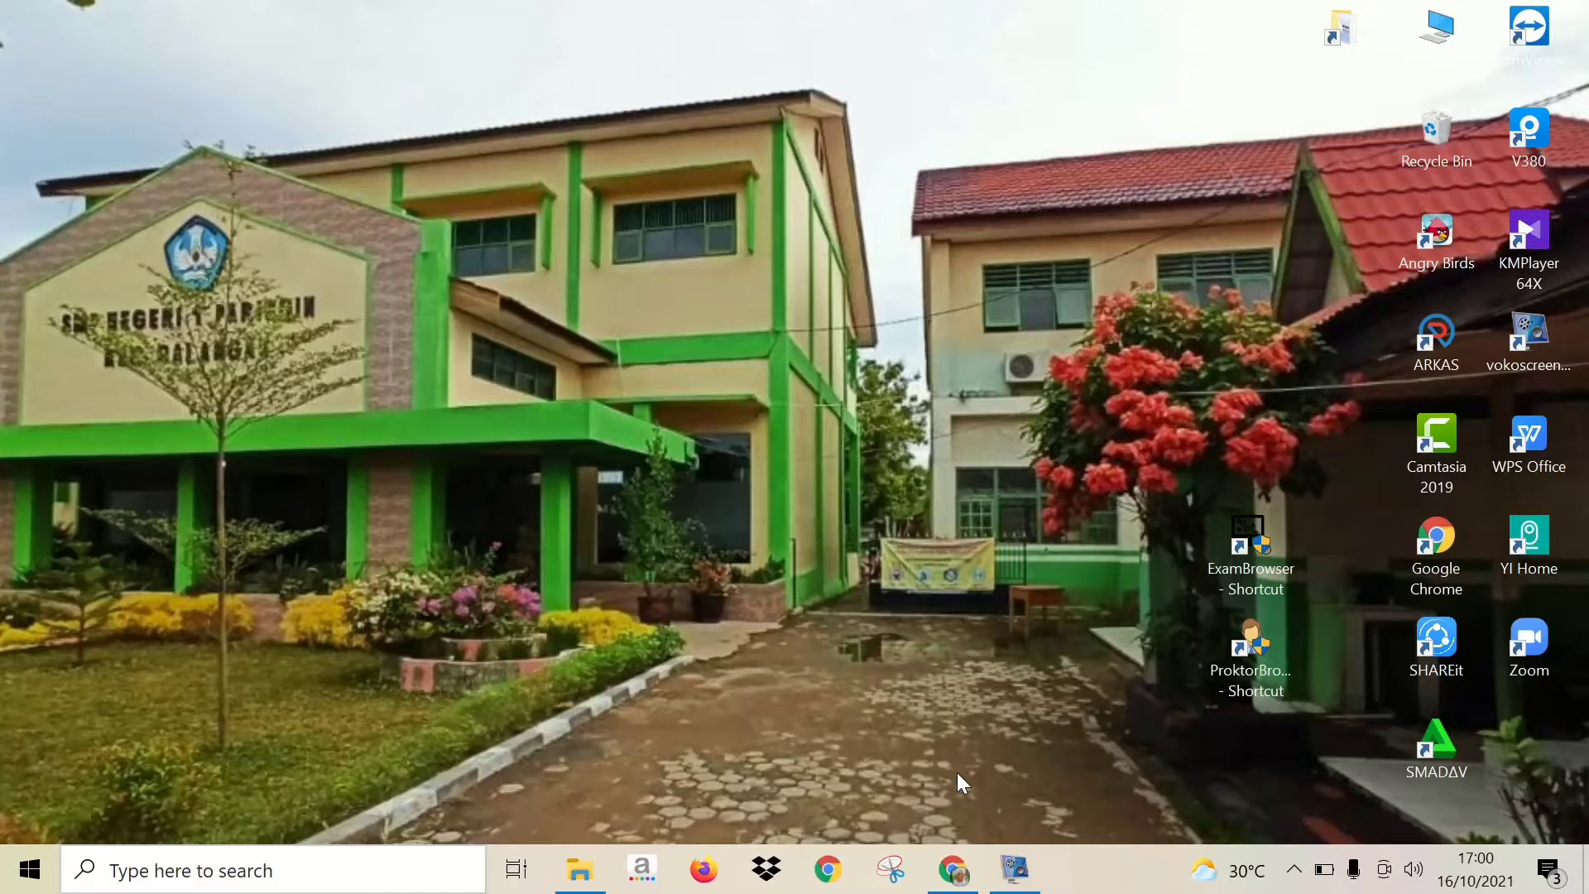
left_click(1230, 583)
double_click(1233, 670)
left_click(1294, 870)
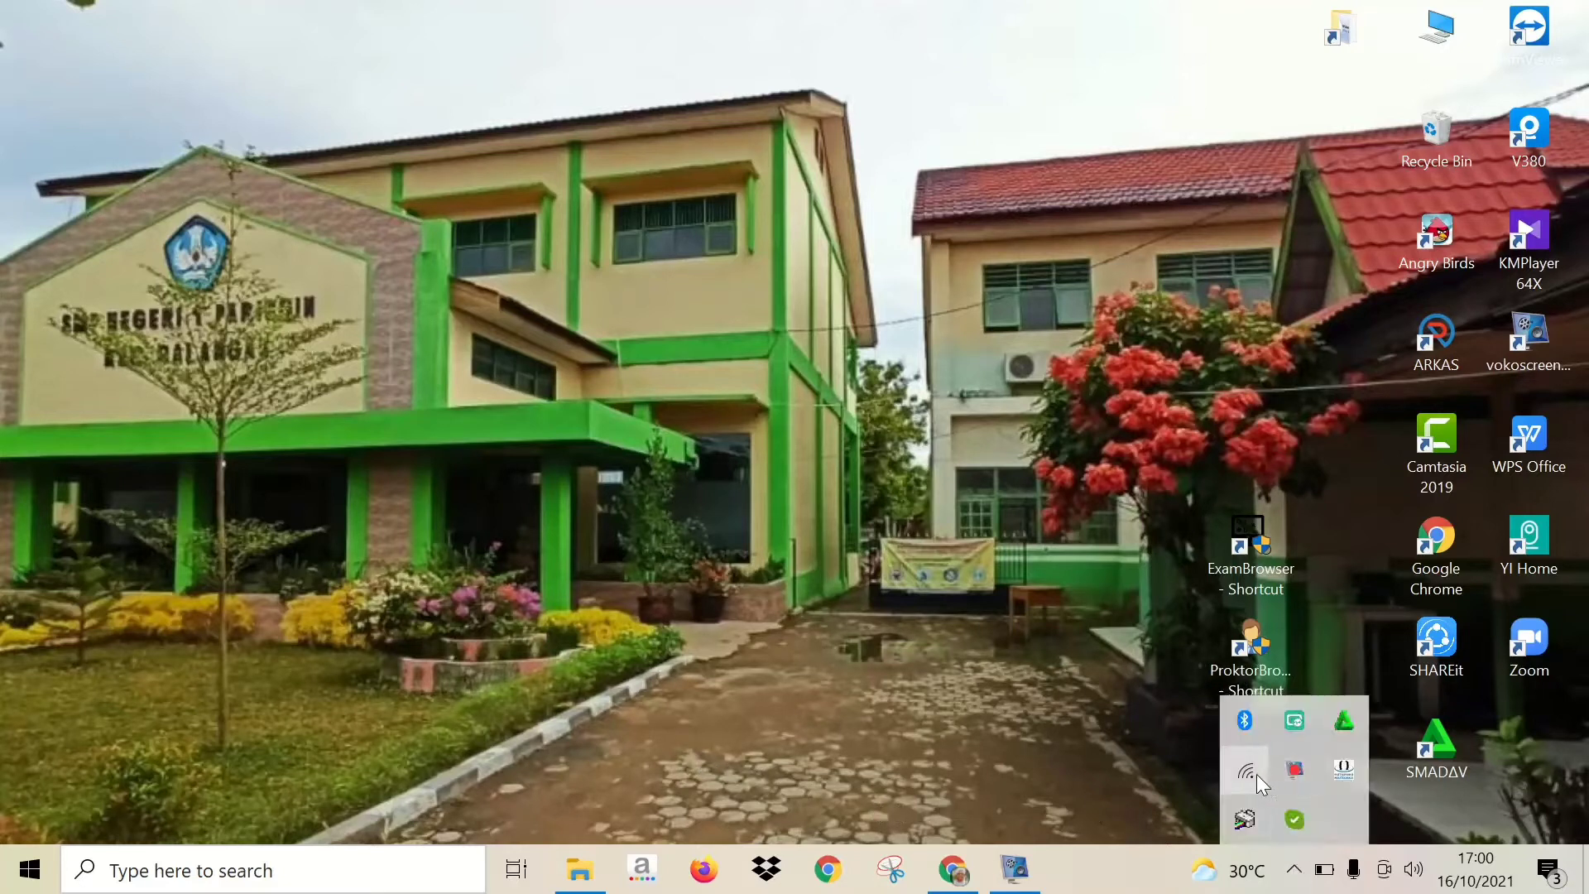
mouse_move(1257, 773)
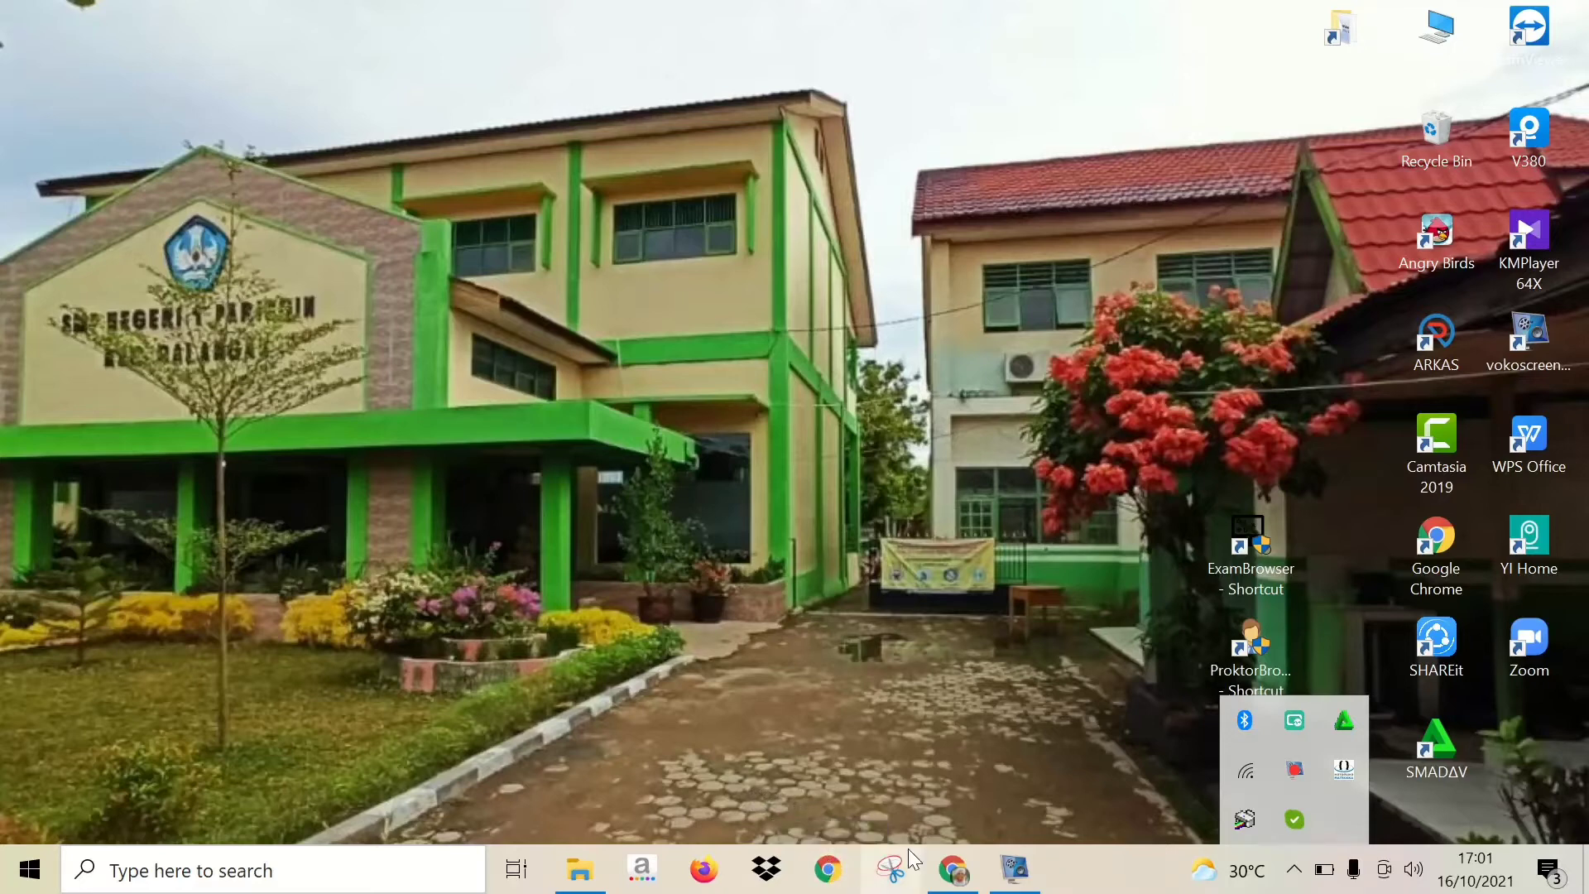
Switch to the open Google Chrome window and open a new browser tab
mouse_move(954, 868)
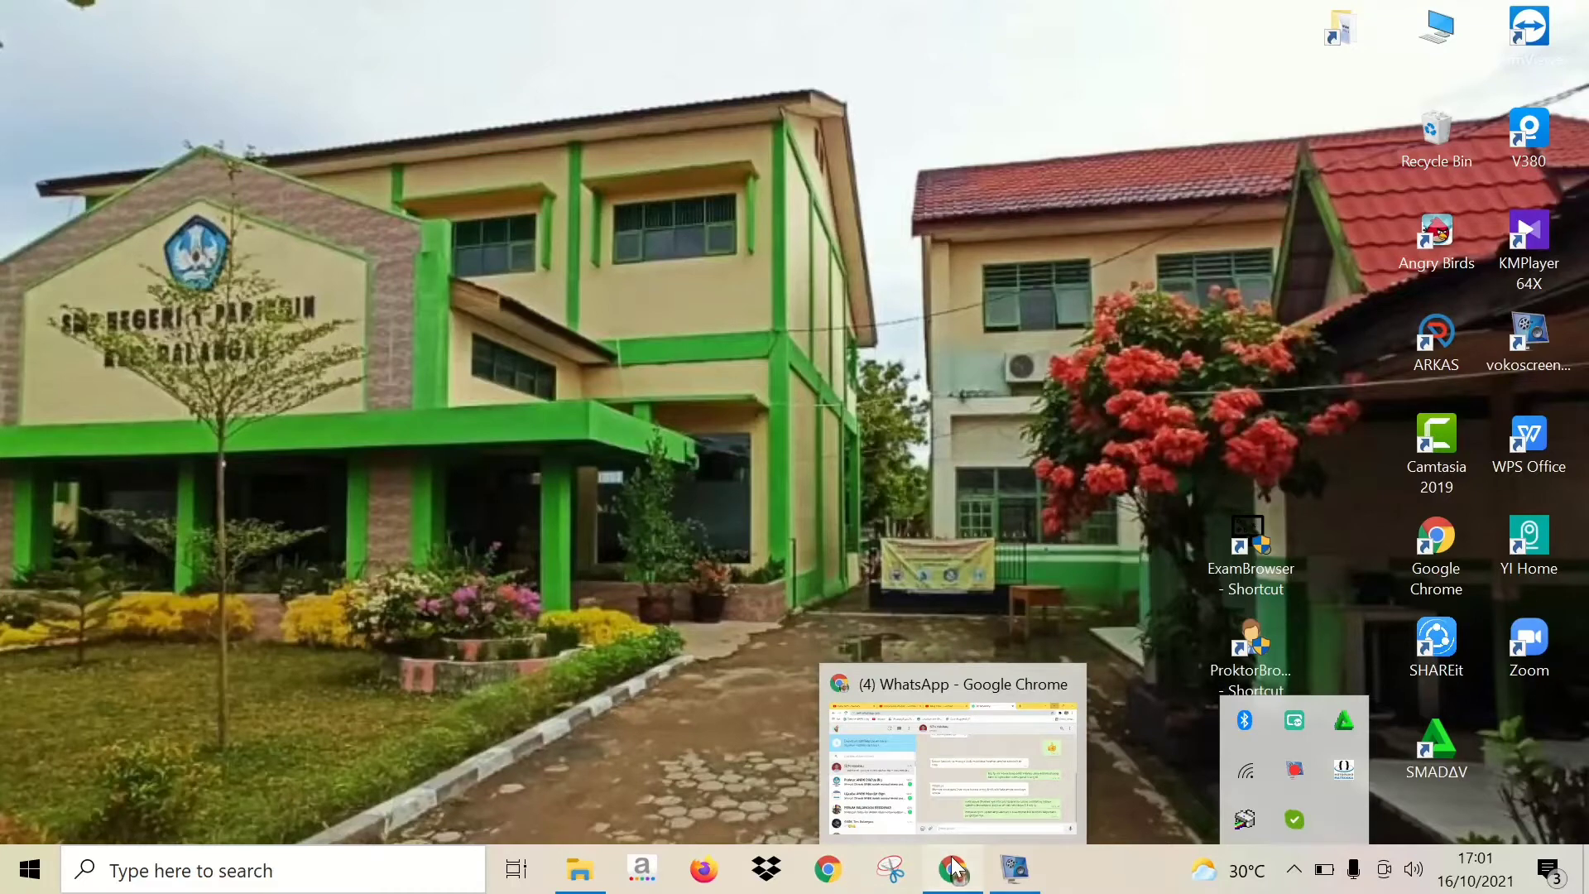
left_click(954, 867)
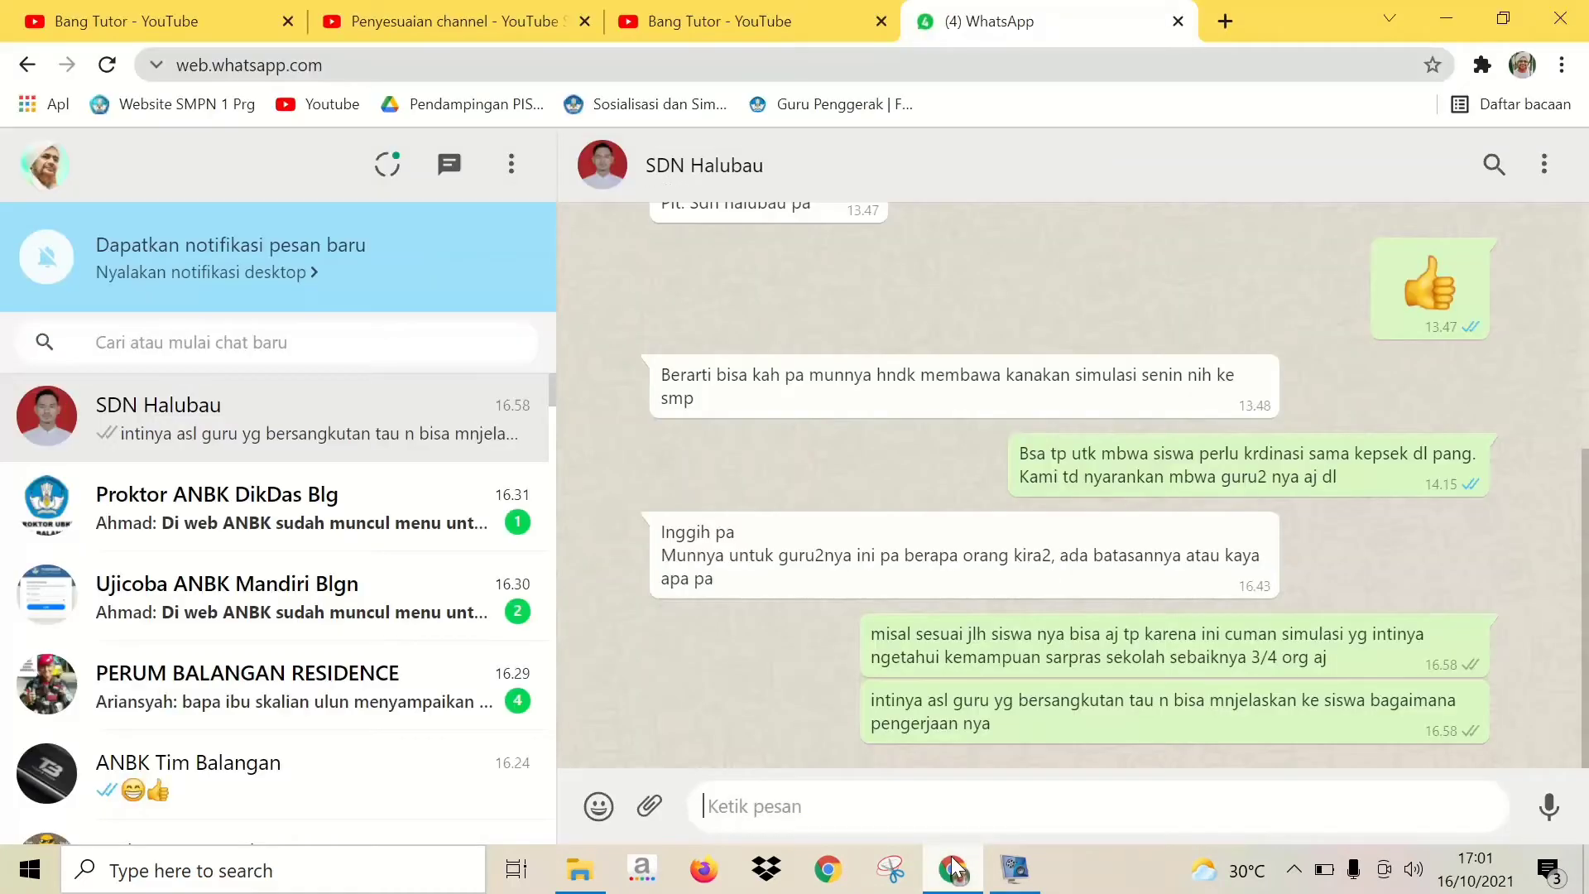
left_click(512, 16)
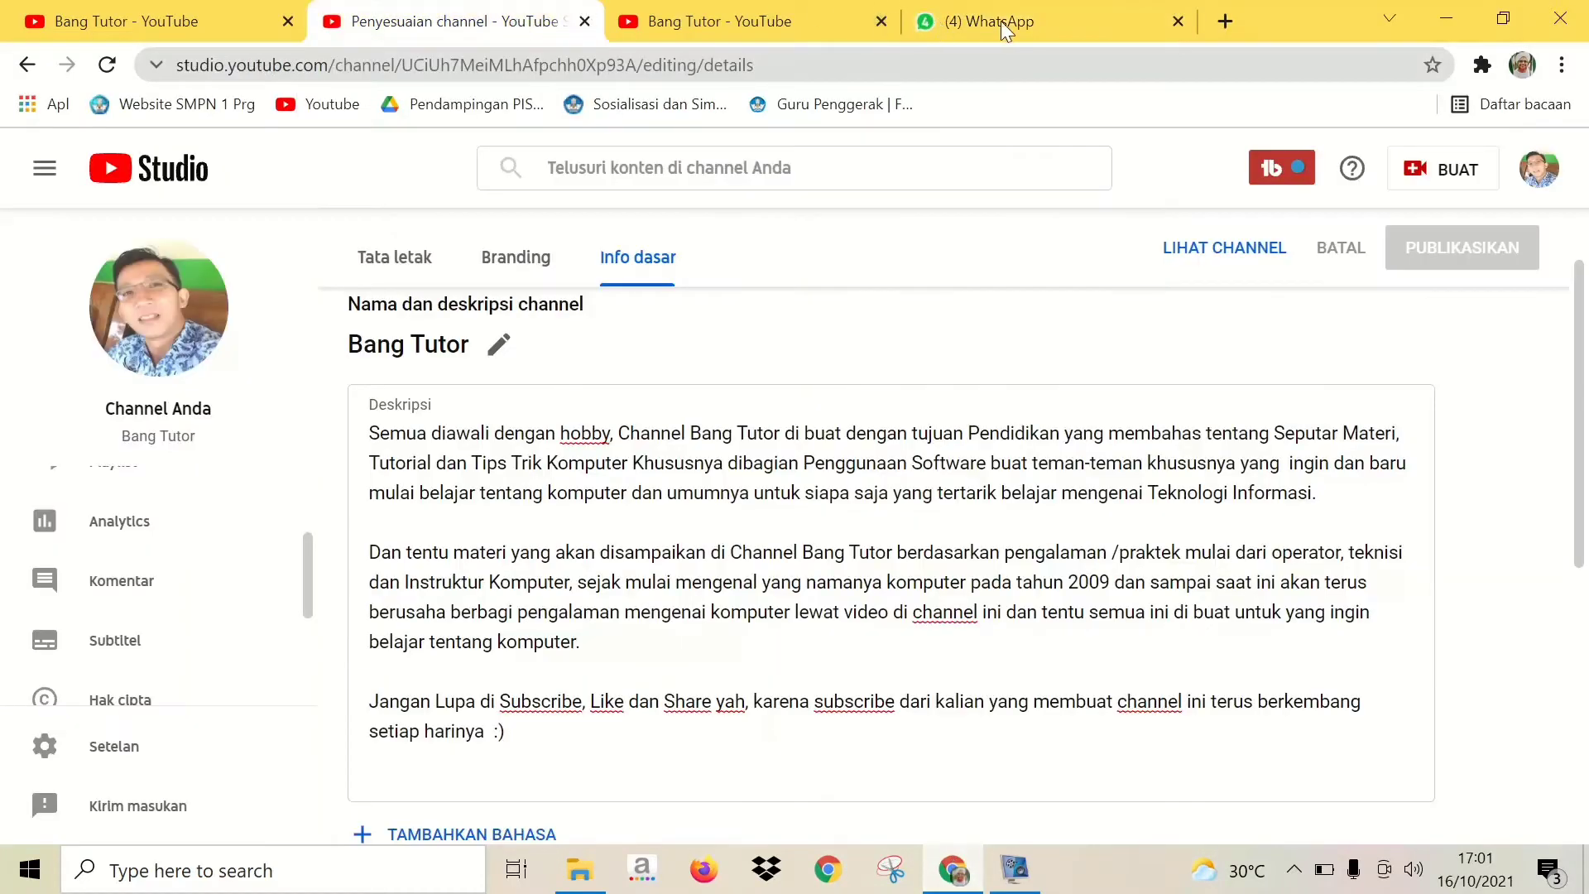
left_click(1001, 21)
left_click(1223, 21)
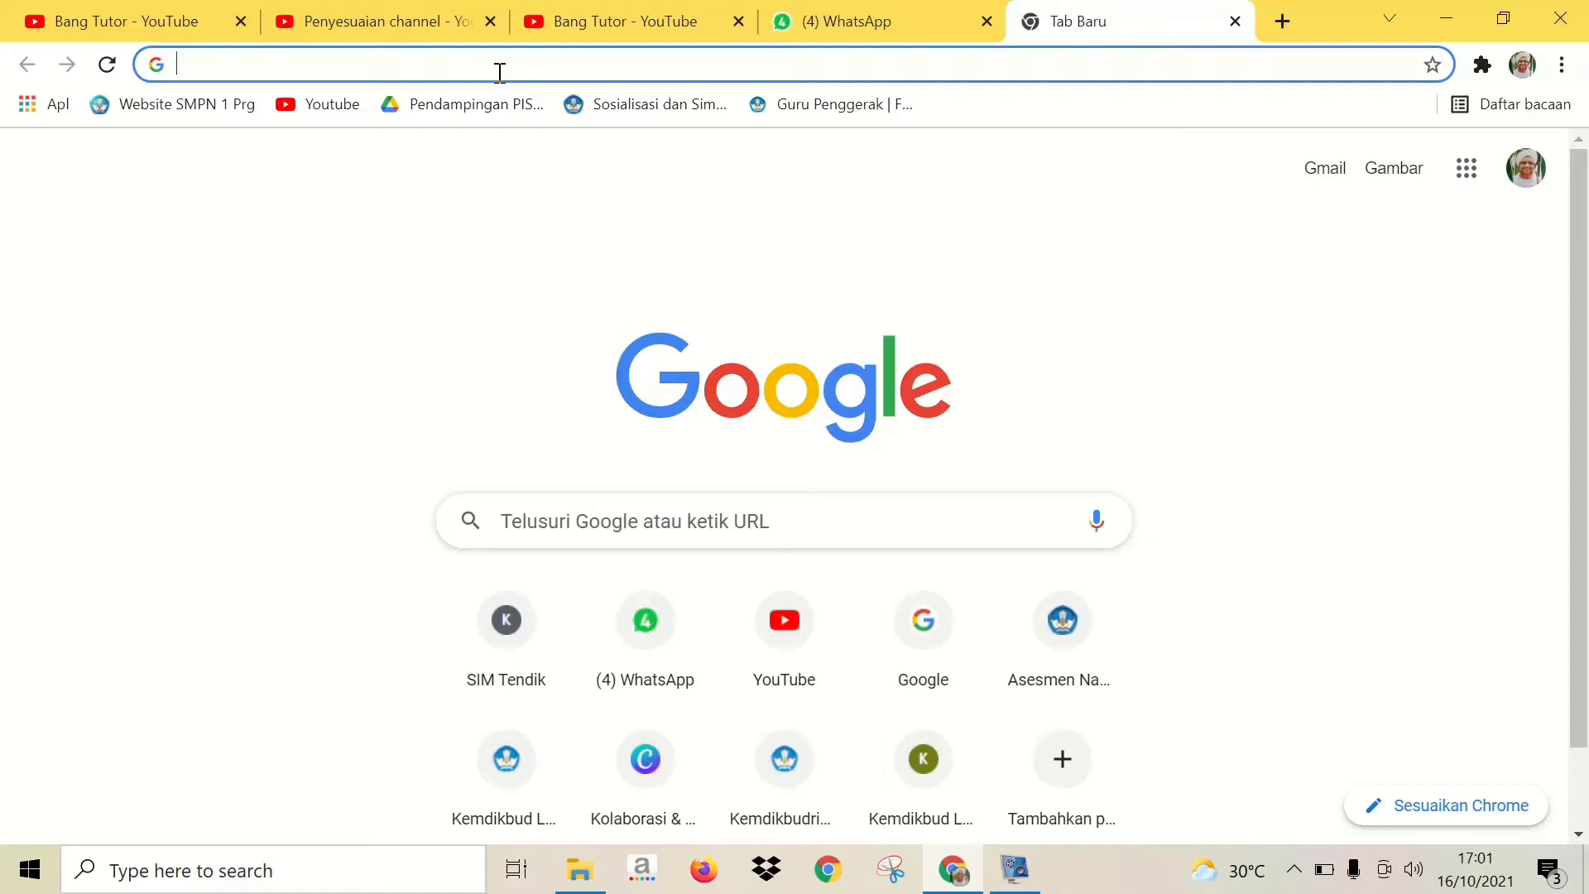
Search the web for "web anbk" and open the "ANBK - Kementerian Pendidikan dan Kebudayaan" result
type("web anbk")
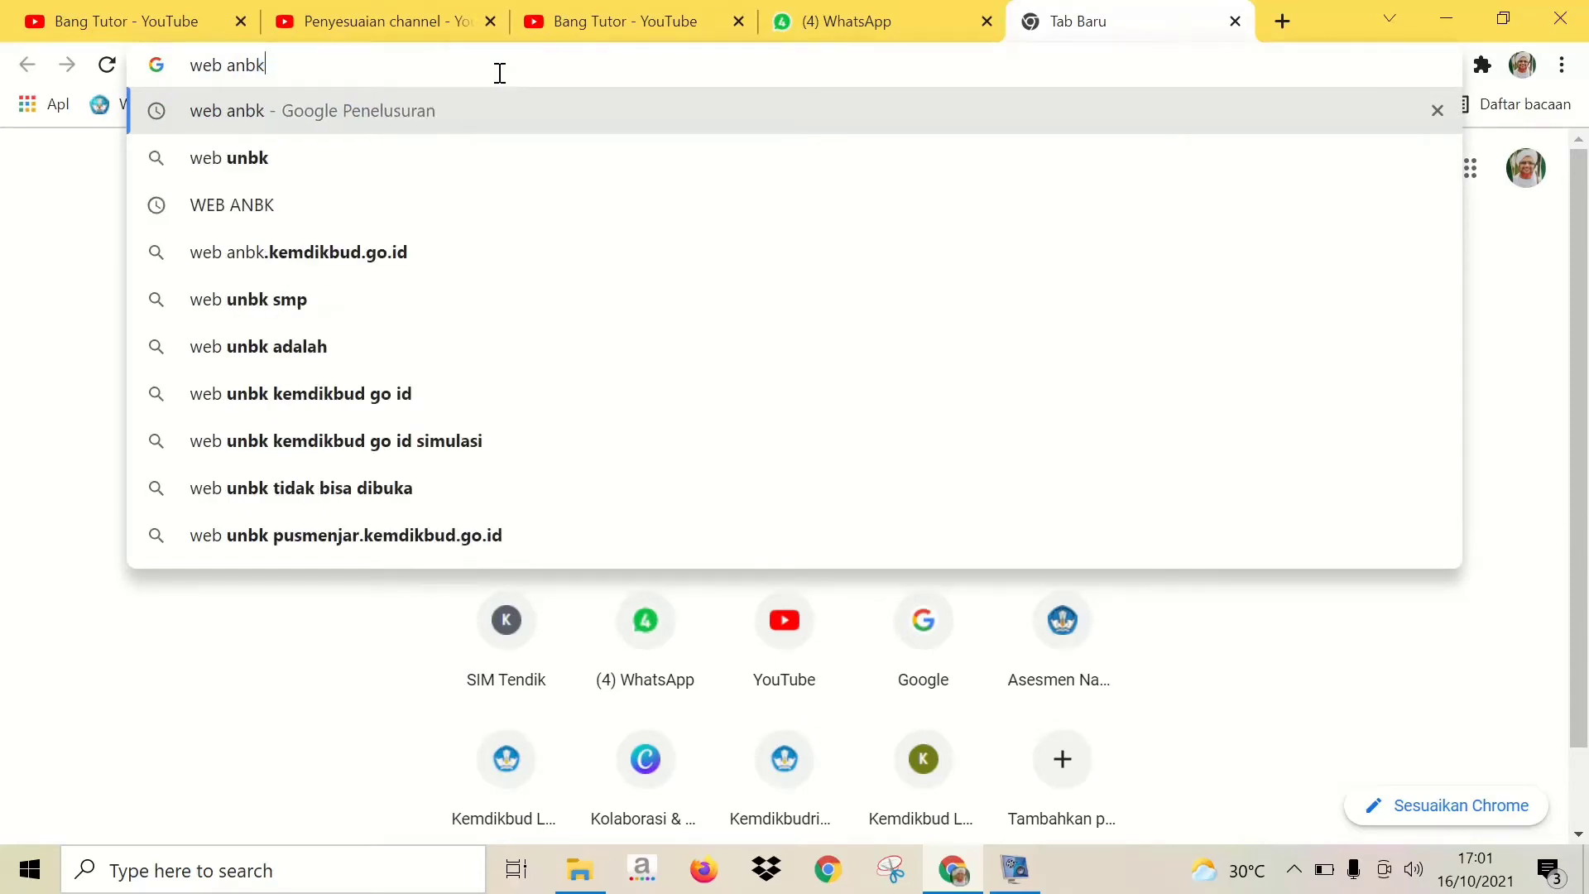
key("Return")
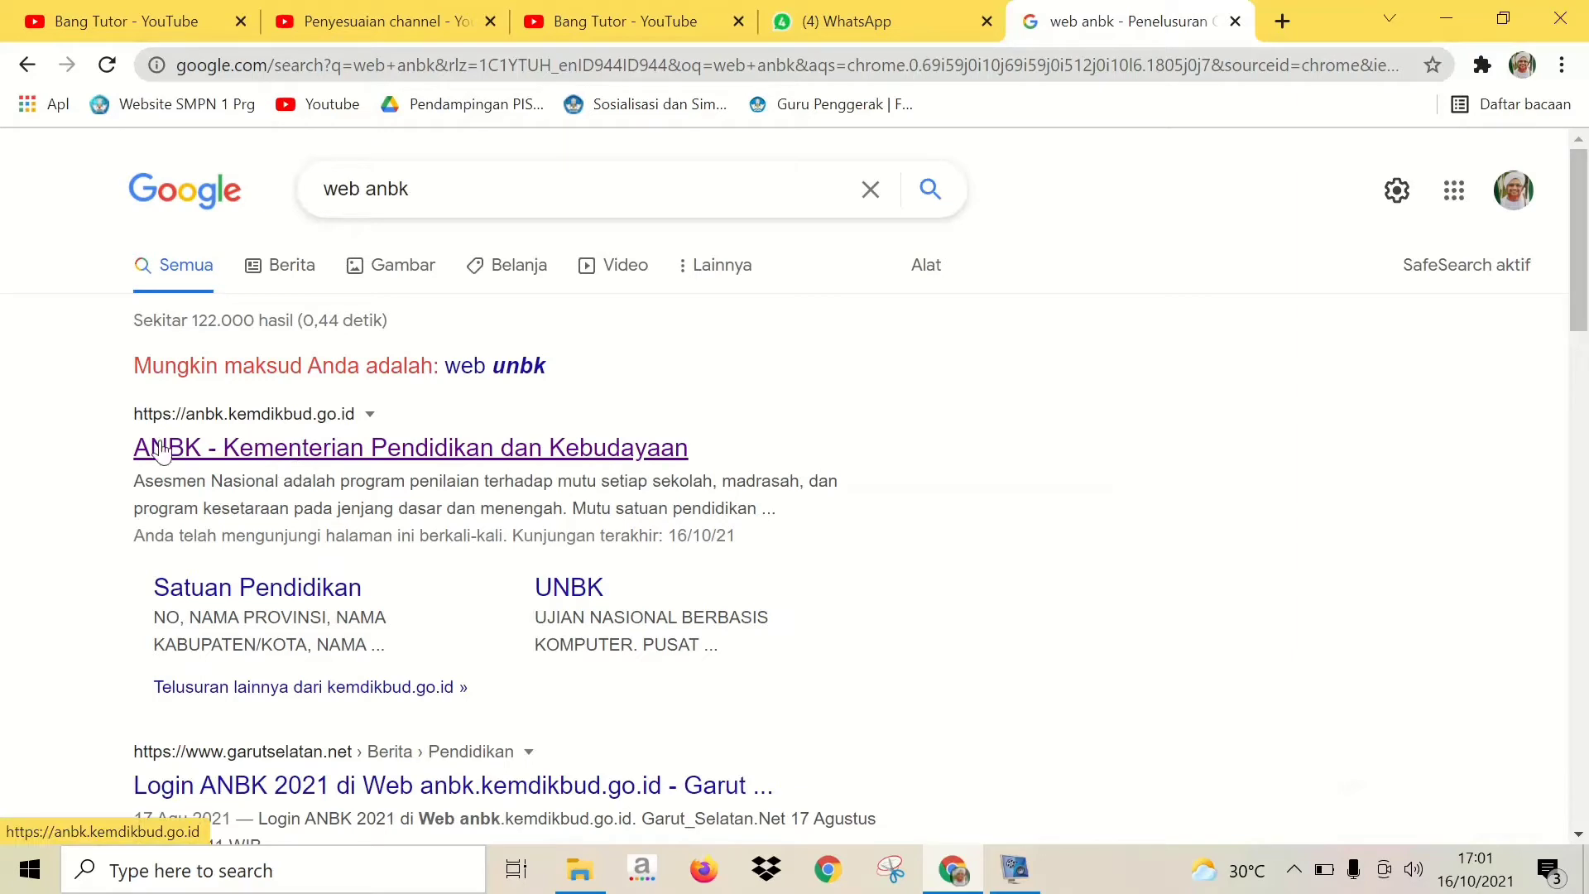
left_click(224, 429)
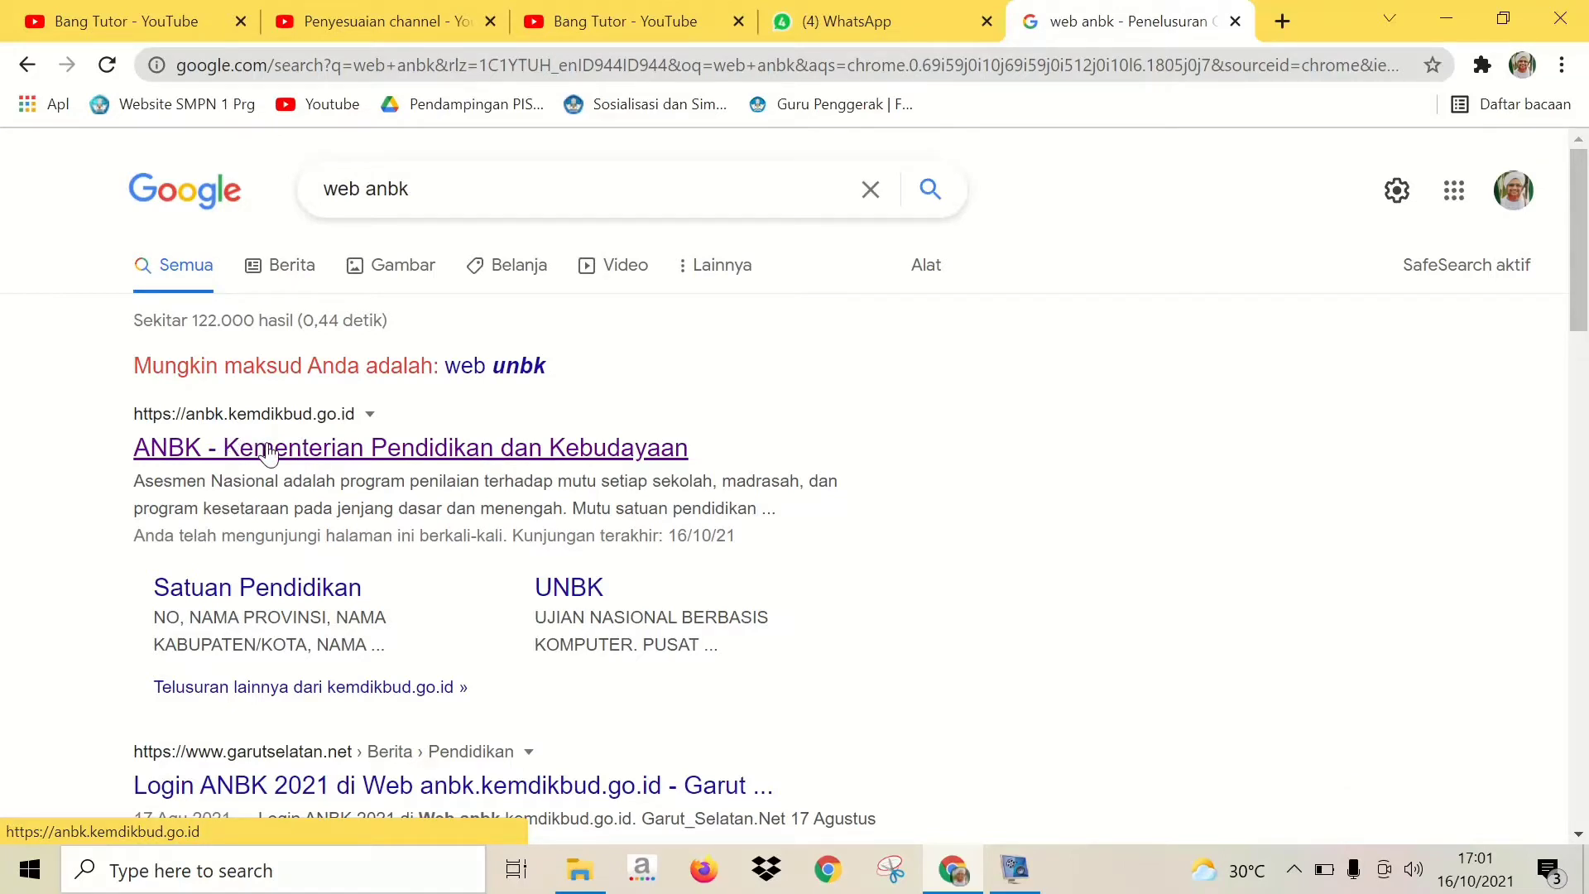
left_click(267, 454)
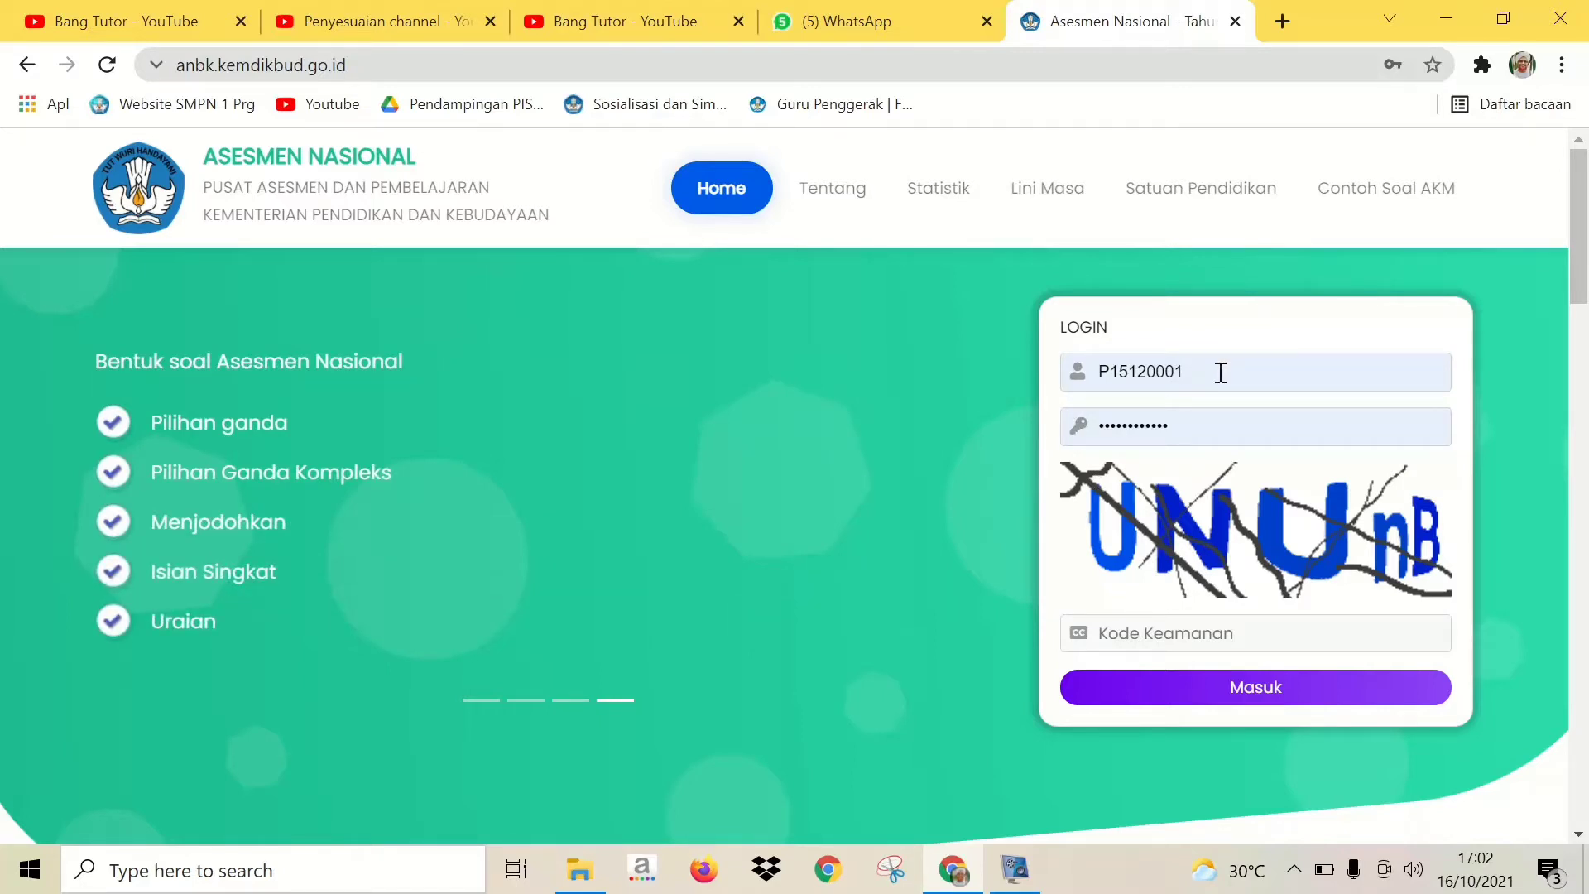
left_click(1113, 374)
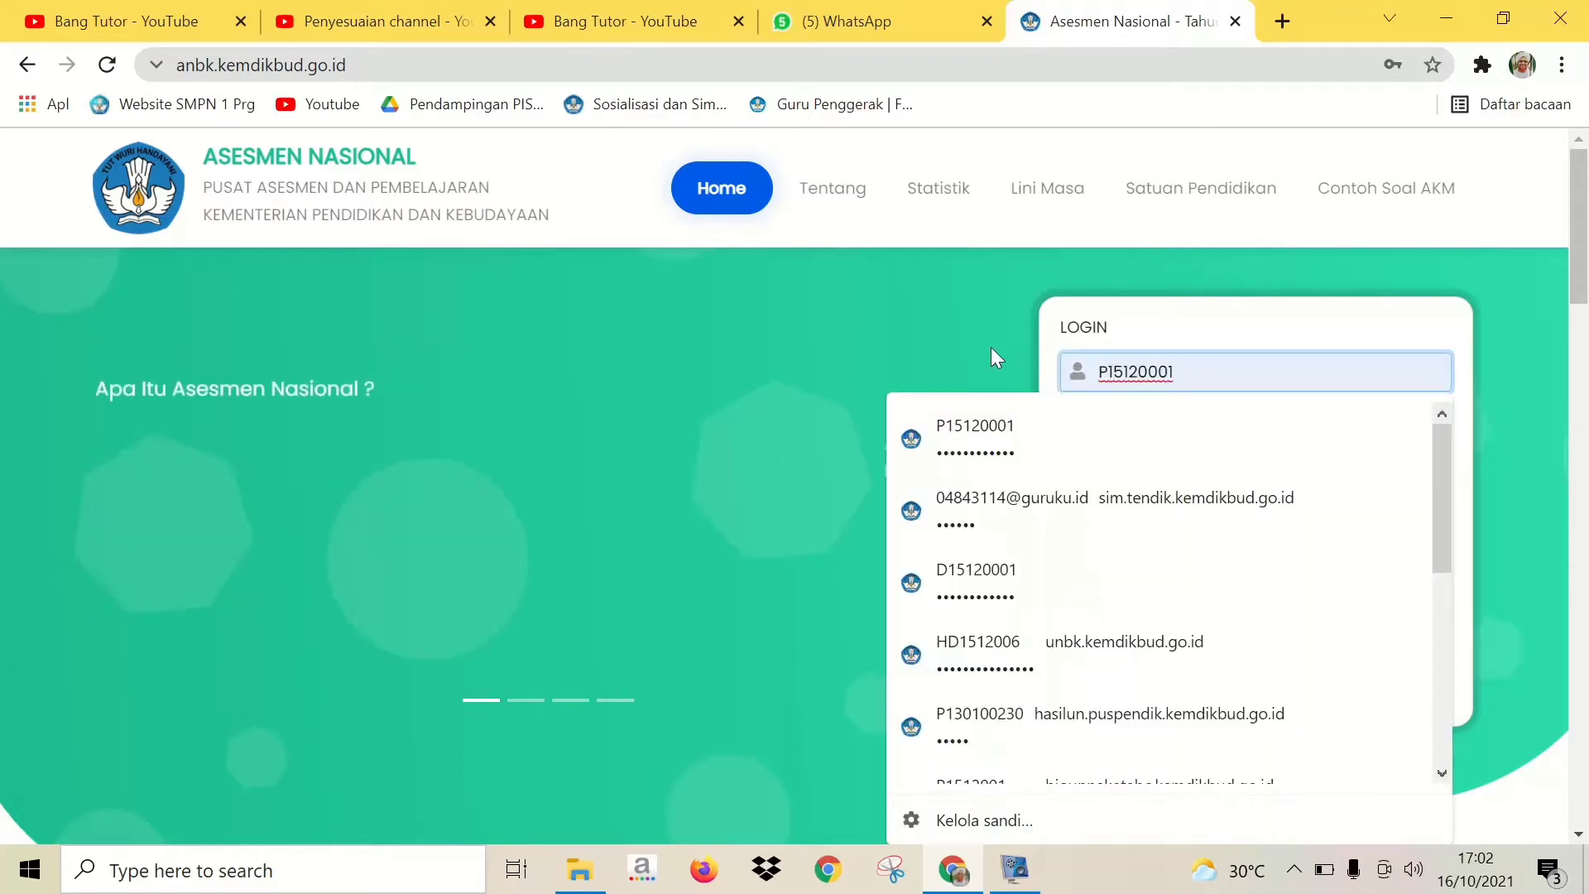
left_click(992, 348)
left_click(1110, 375)
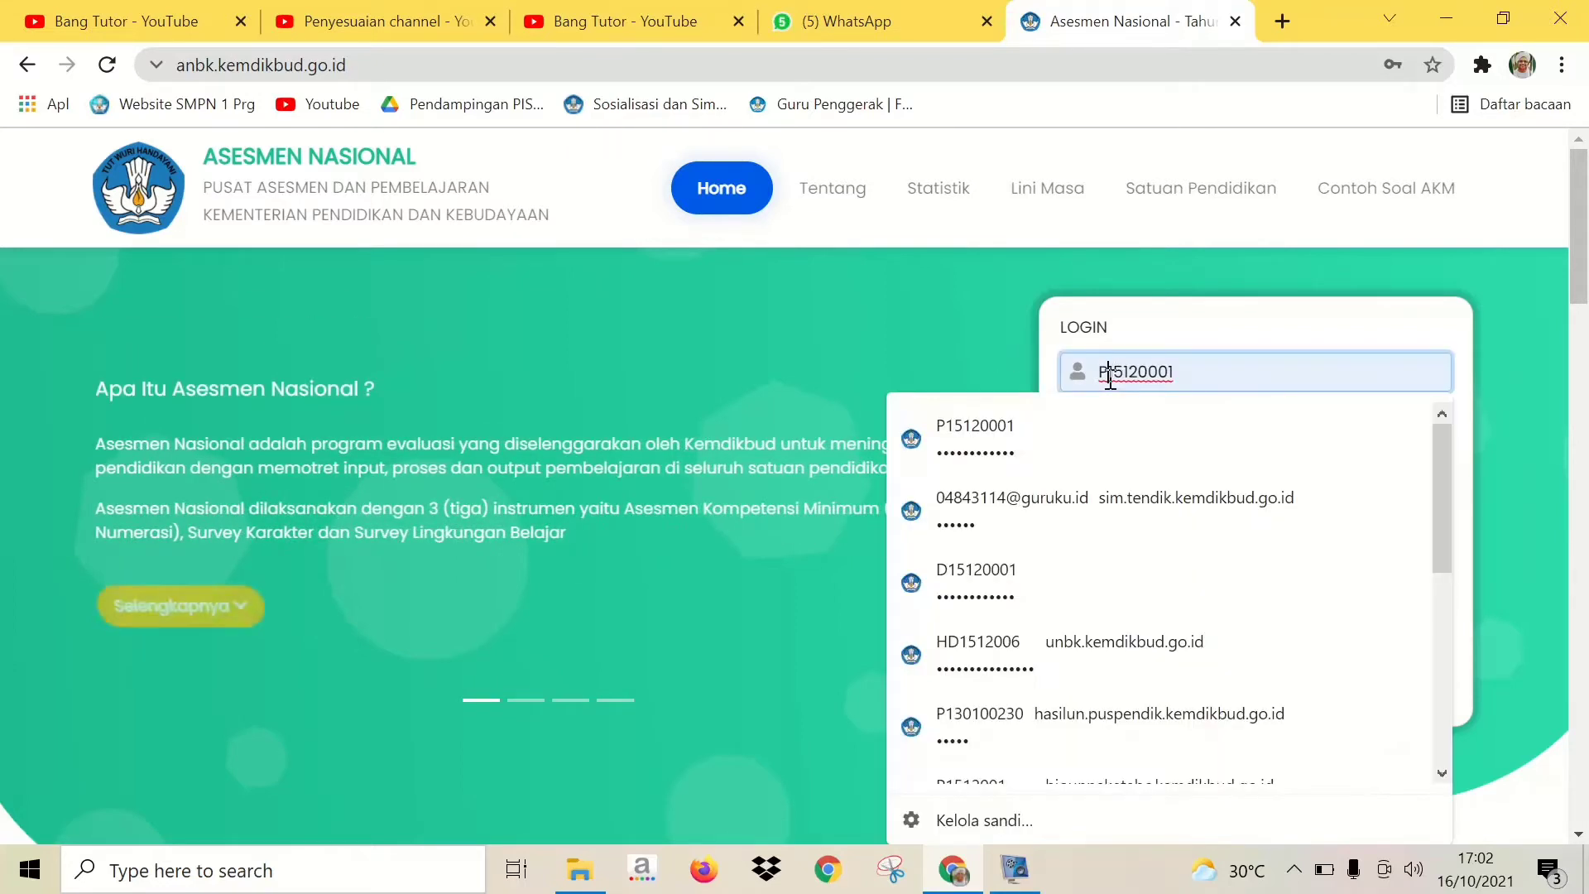
left_click_drag(1110, 375, 1019, 368)
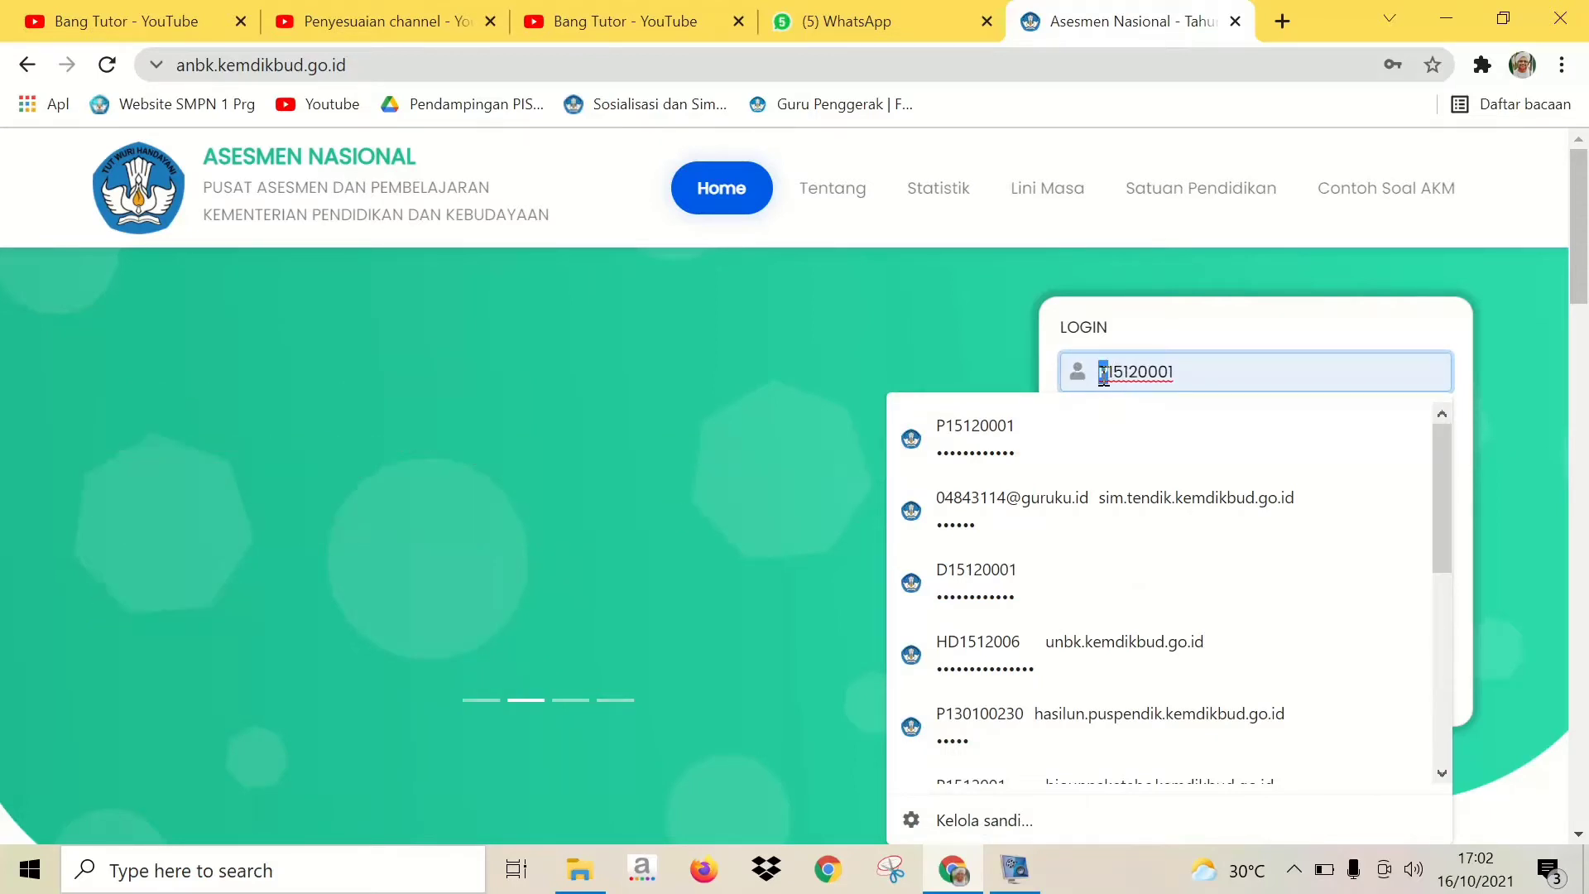
left_click(1000, 350)
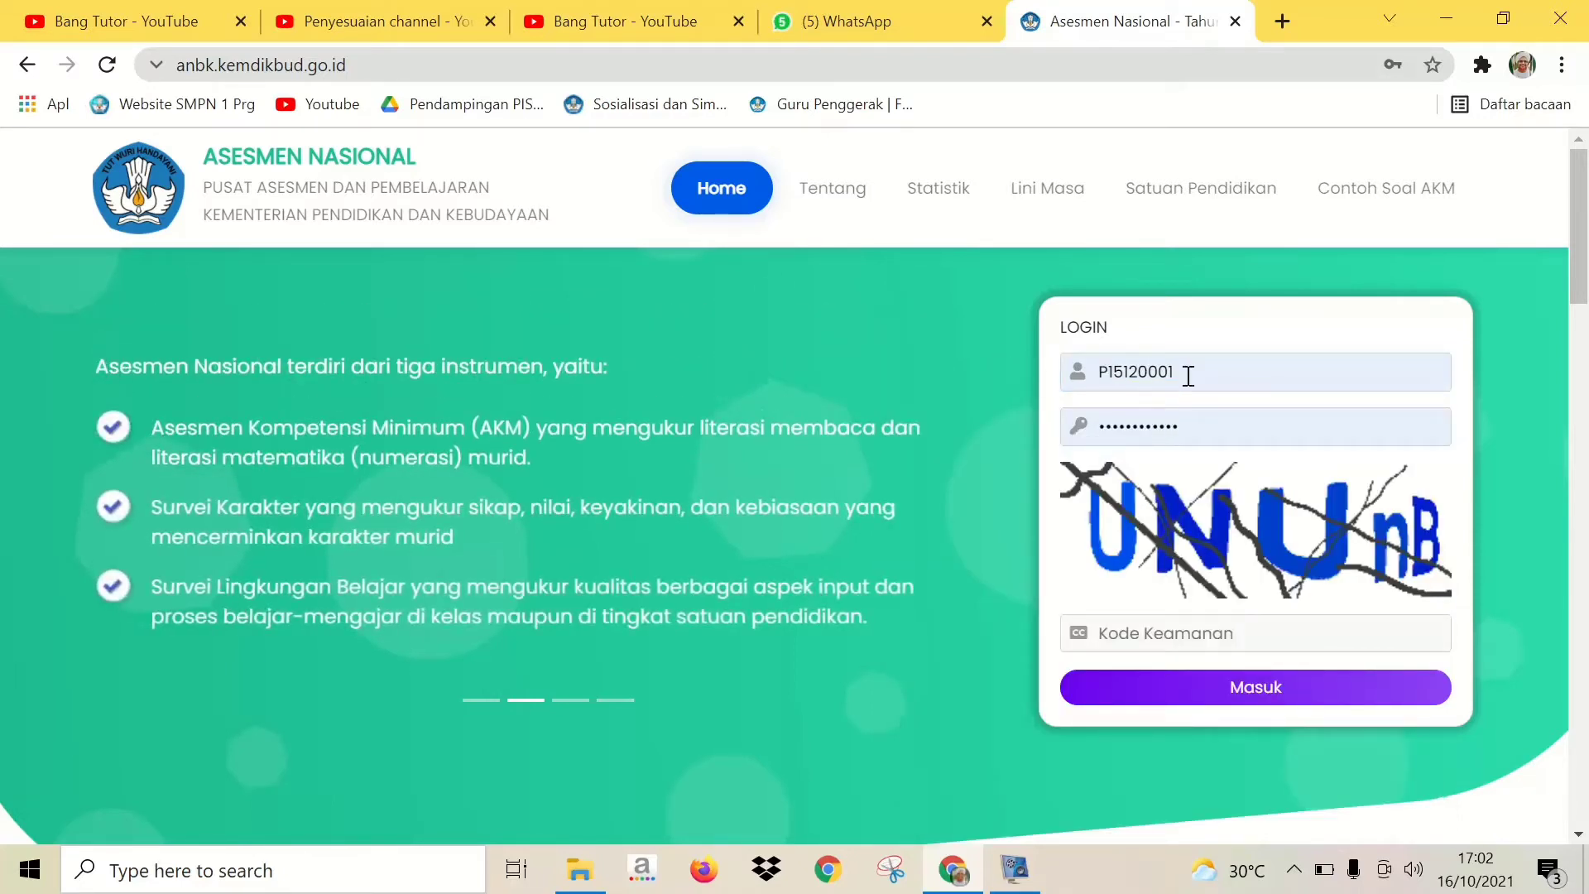
Enter the security code shown in the captcha image and log in with the prefilled account credentials
left_click(1168, 631)
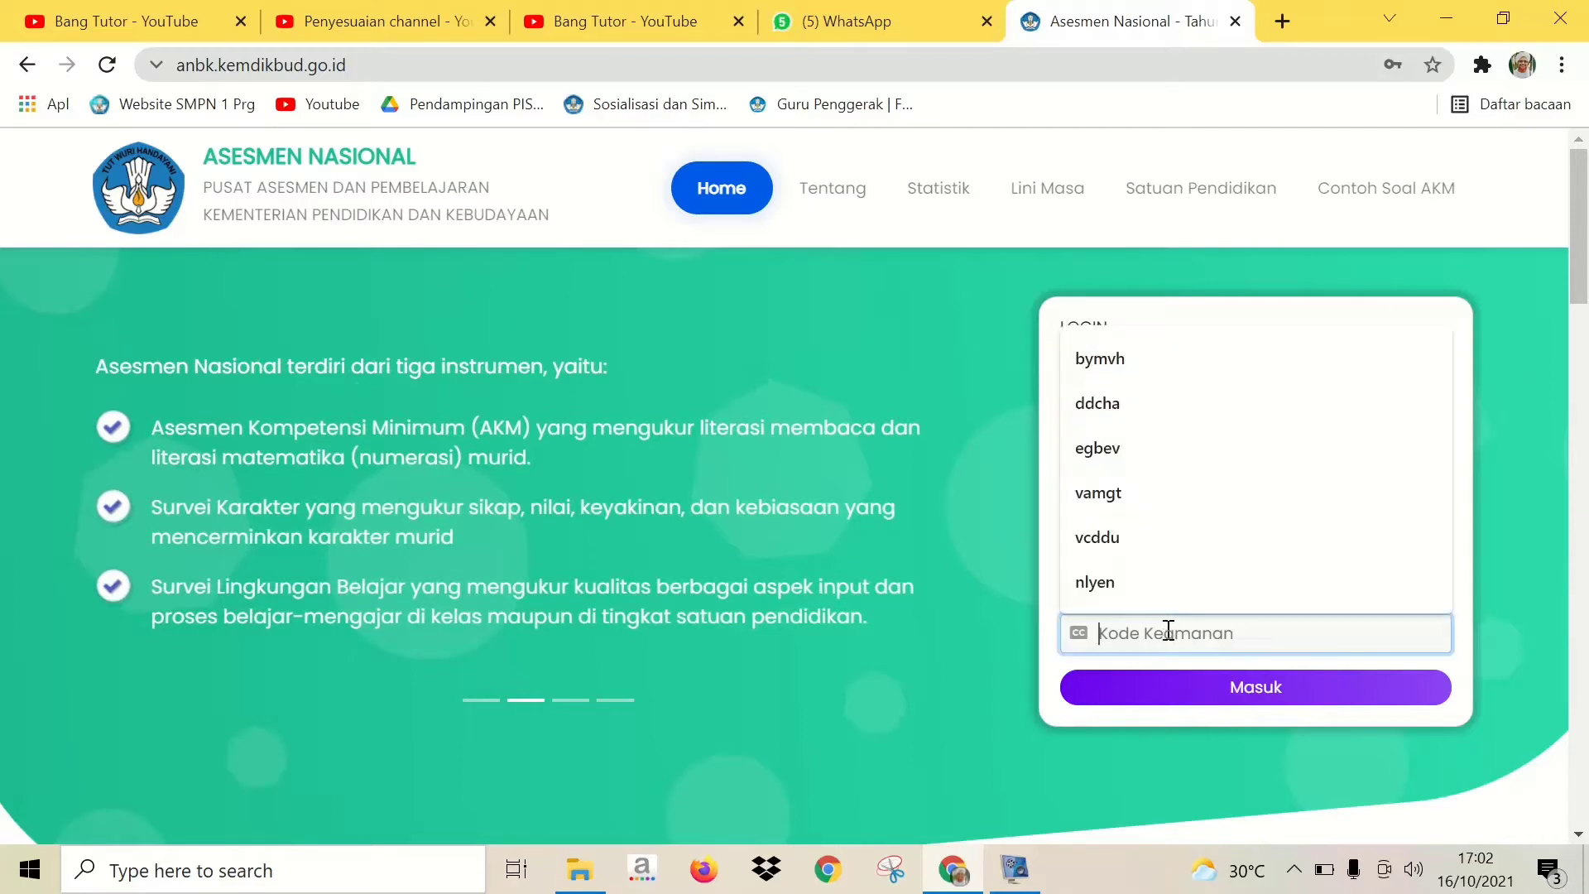
type("u")
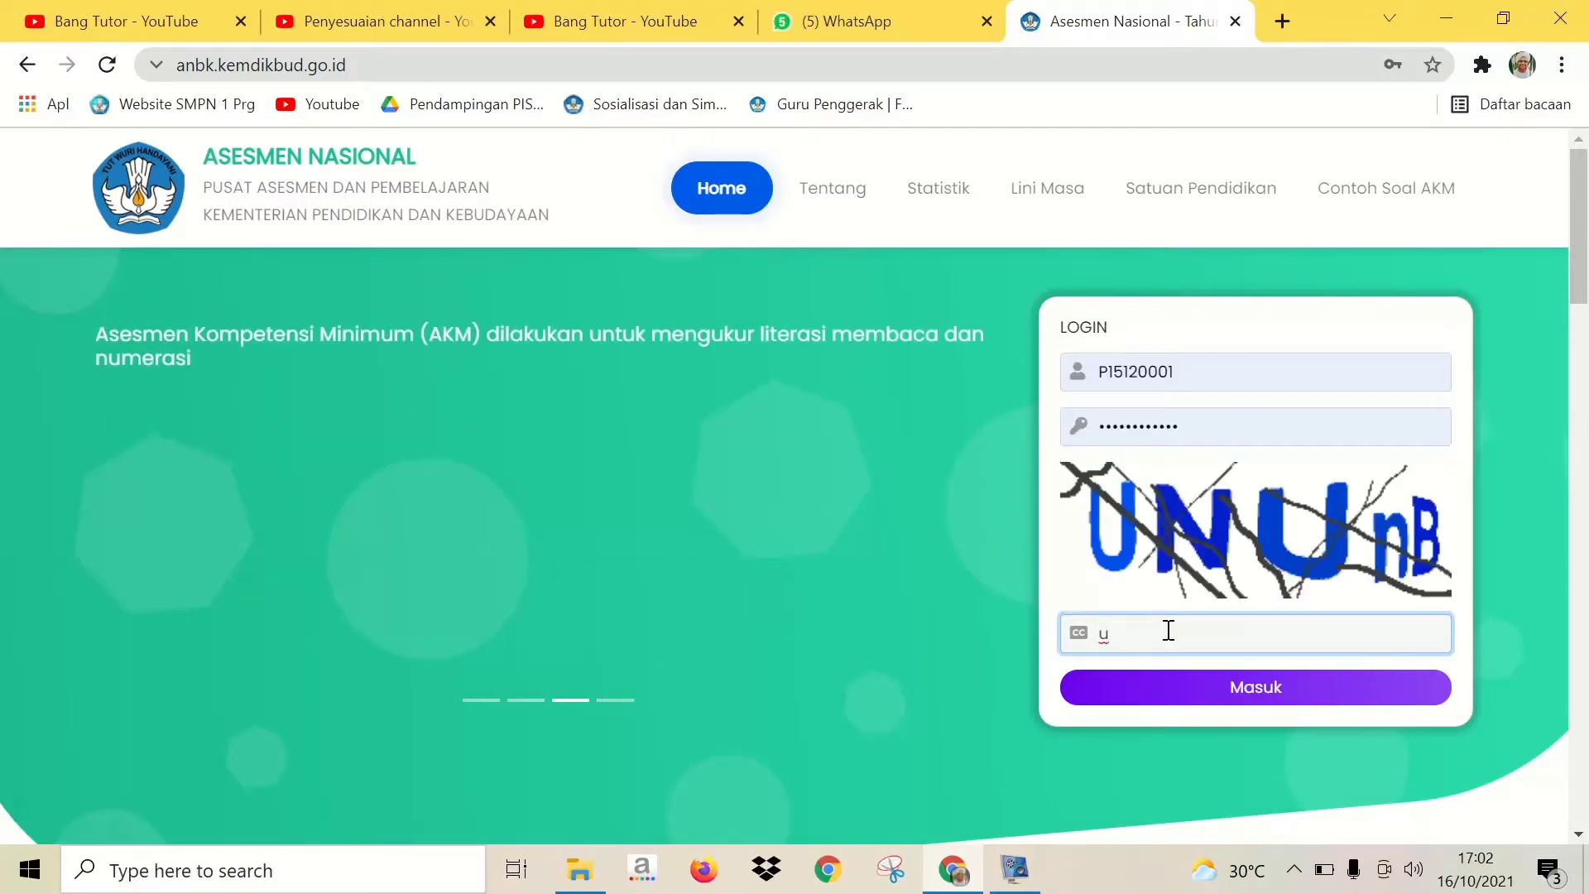
type("n")
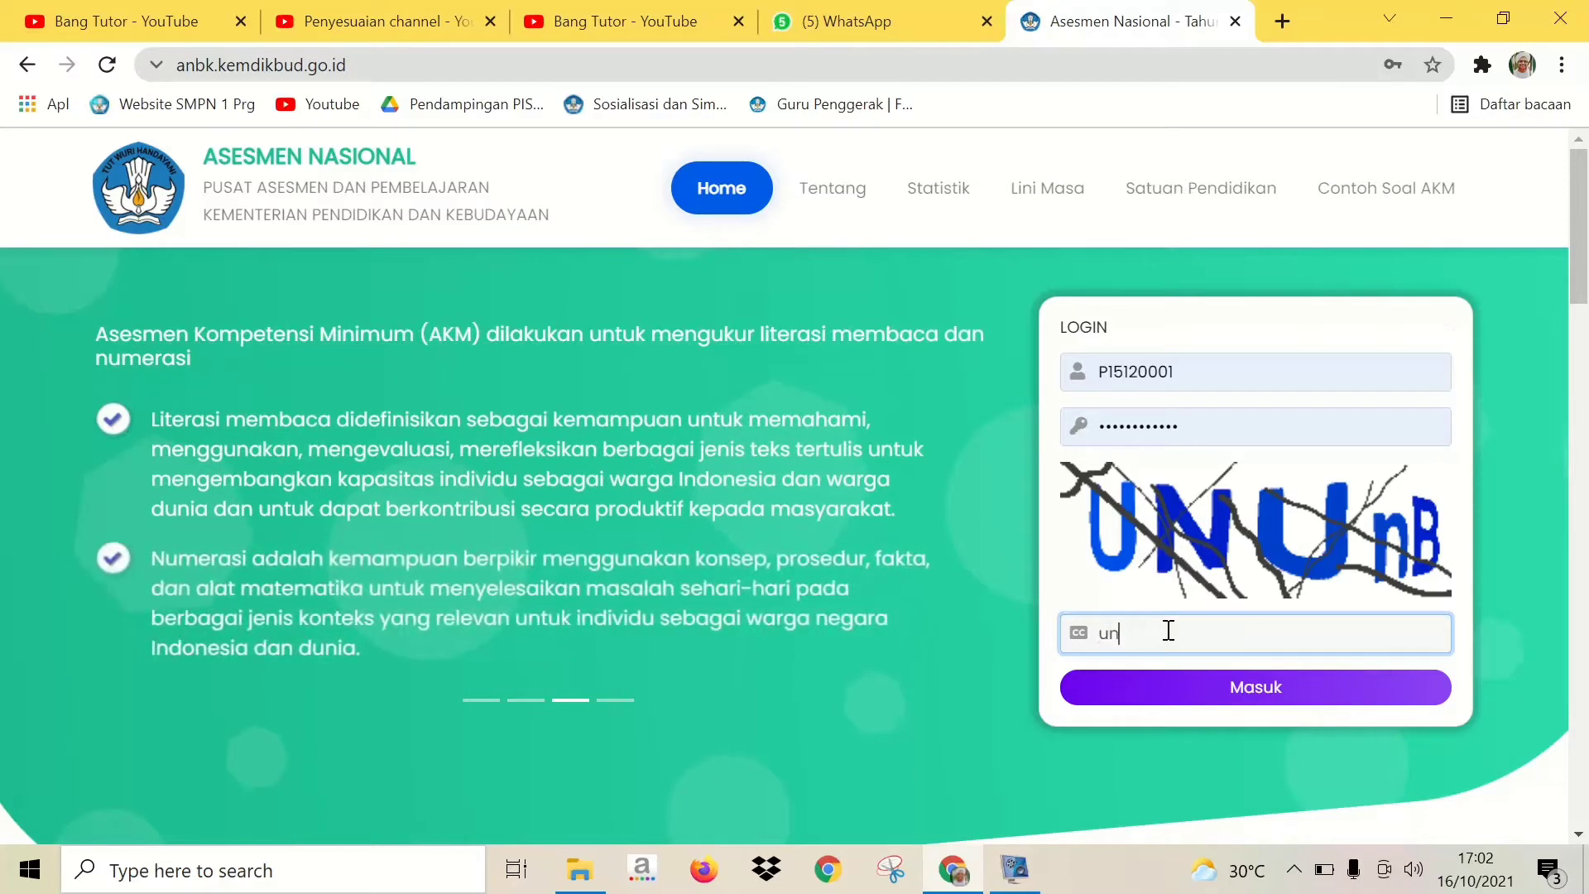
type("unb")
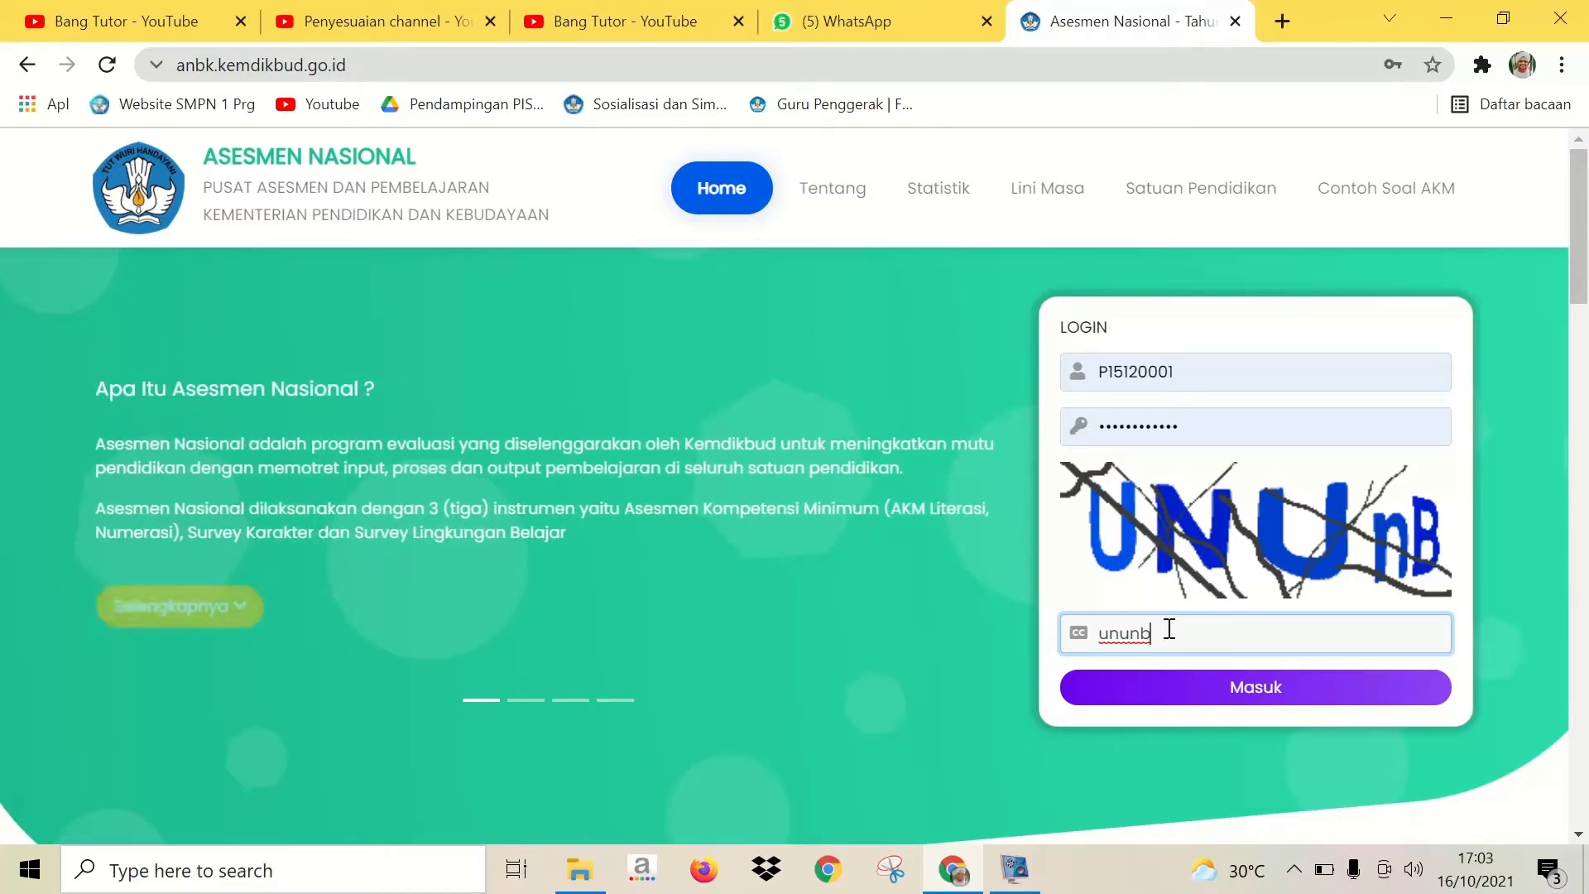
left_click(1110, 700)
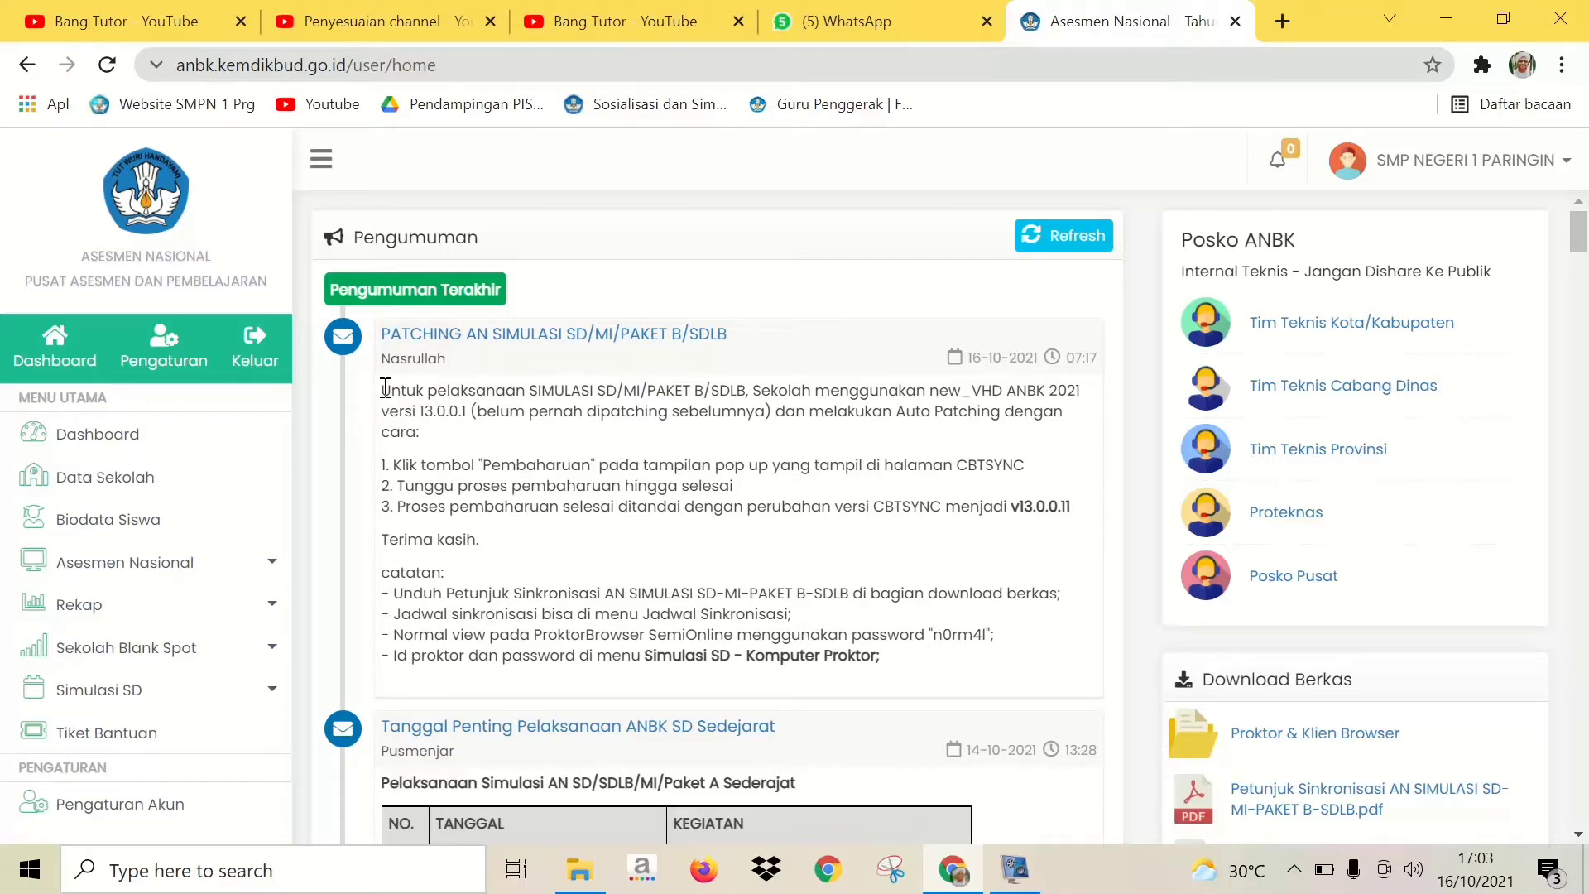
Read the dashboard announcement "PATCHING AN SIMULASI SD/MI/PAKET B/SDLB" from its instructions through its closing notes
left_click_drag(384, 389, 895, 689)
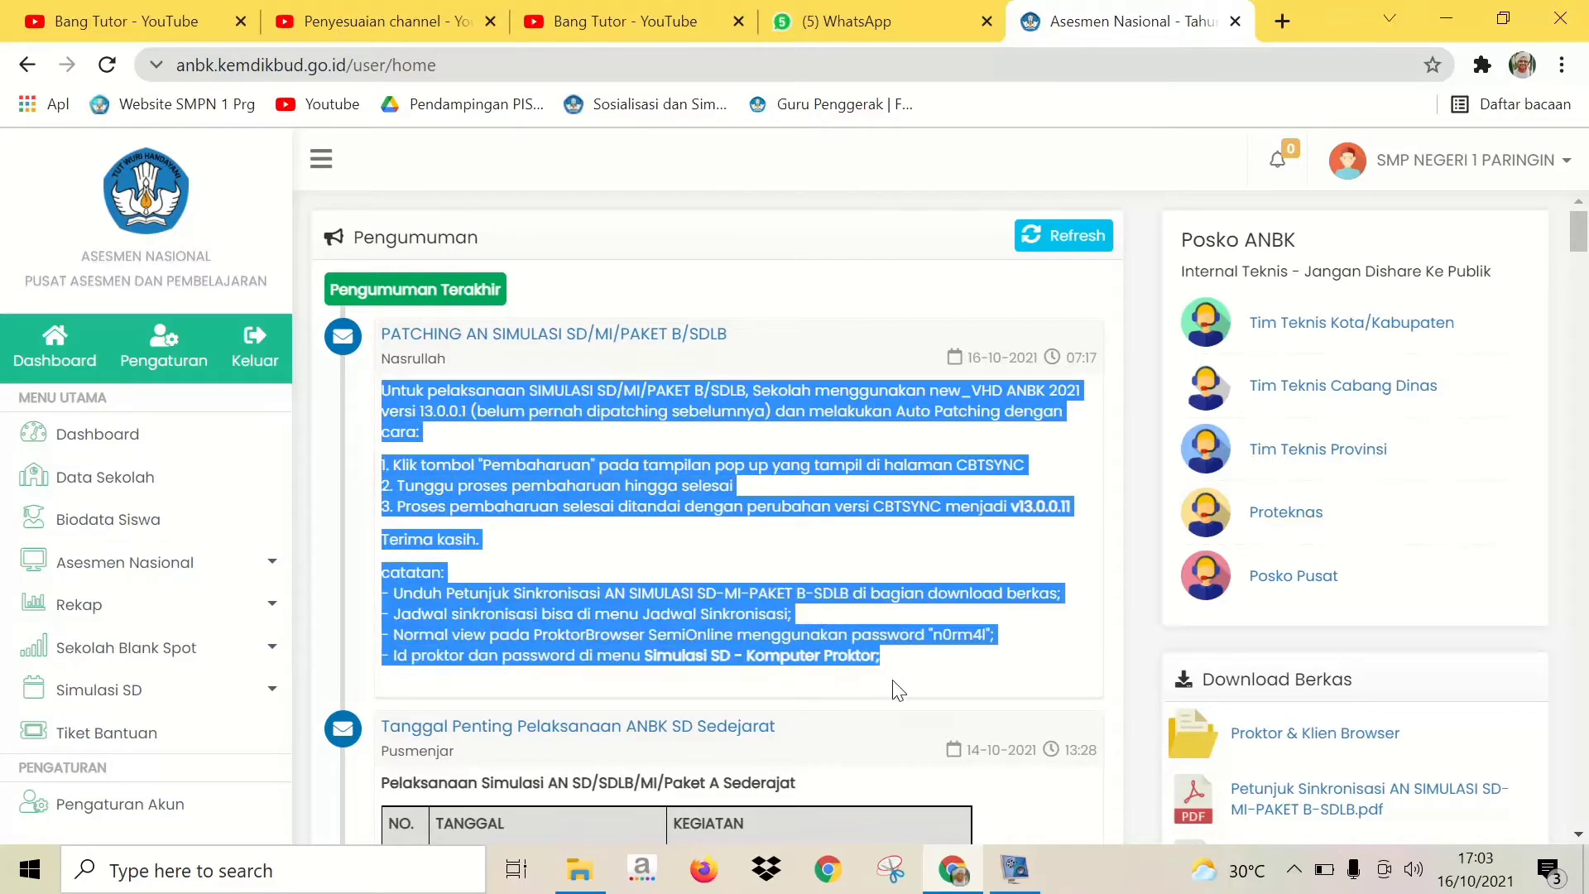
left_click(952, 665)
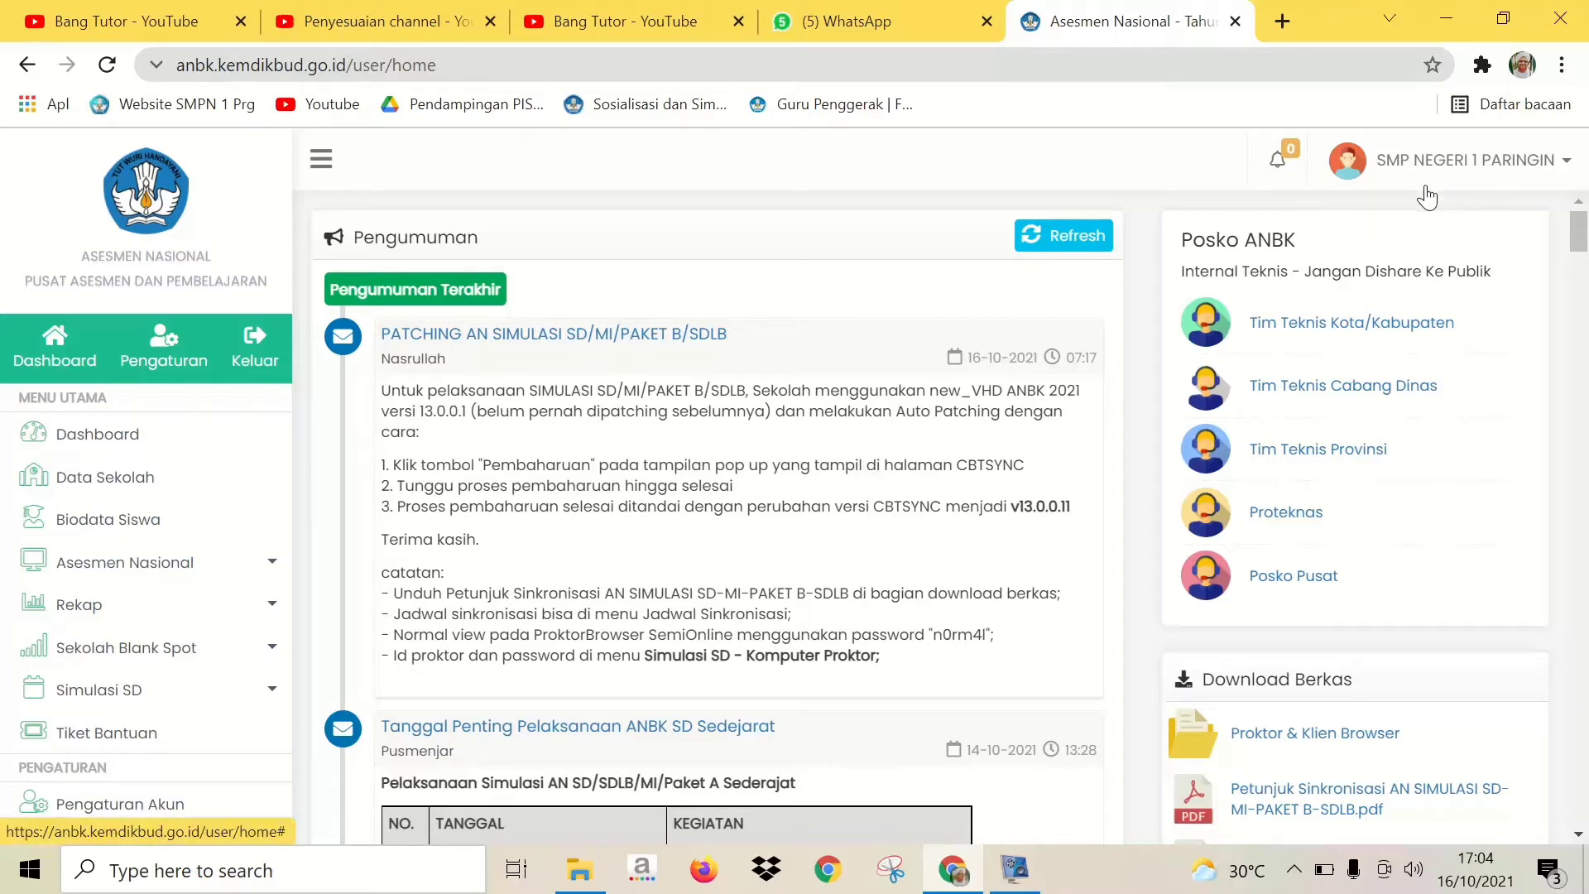
Open the account settings (Pengaturan Akun) and examine the password, repeat password and phone fields
left_click(1563, 175)
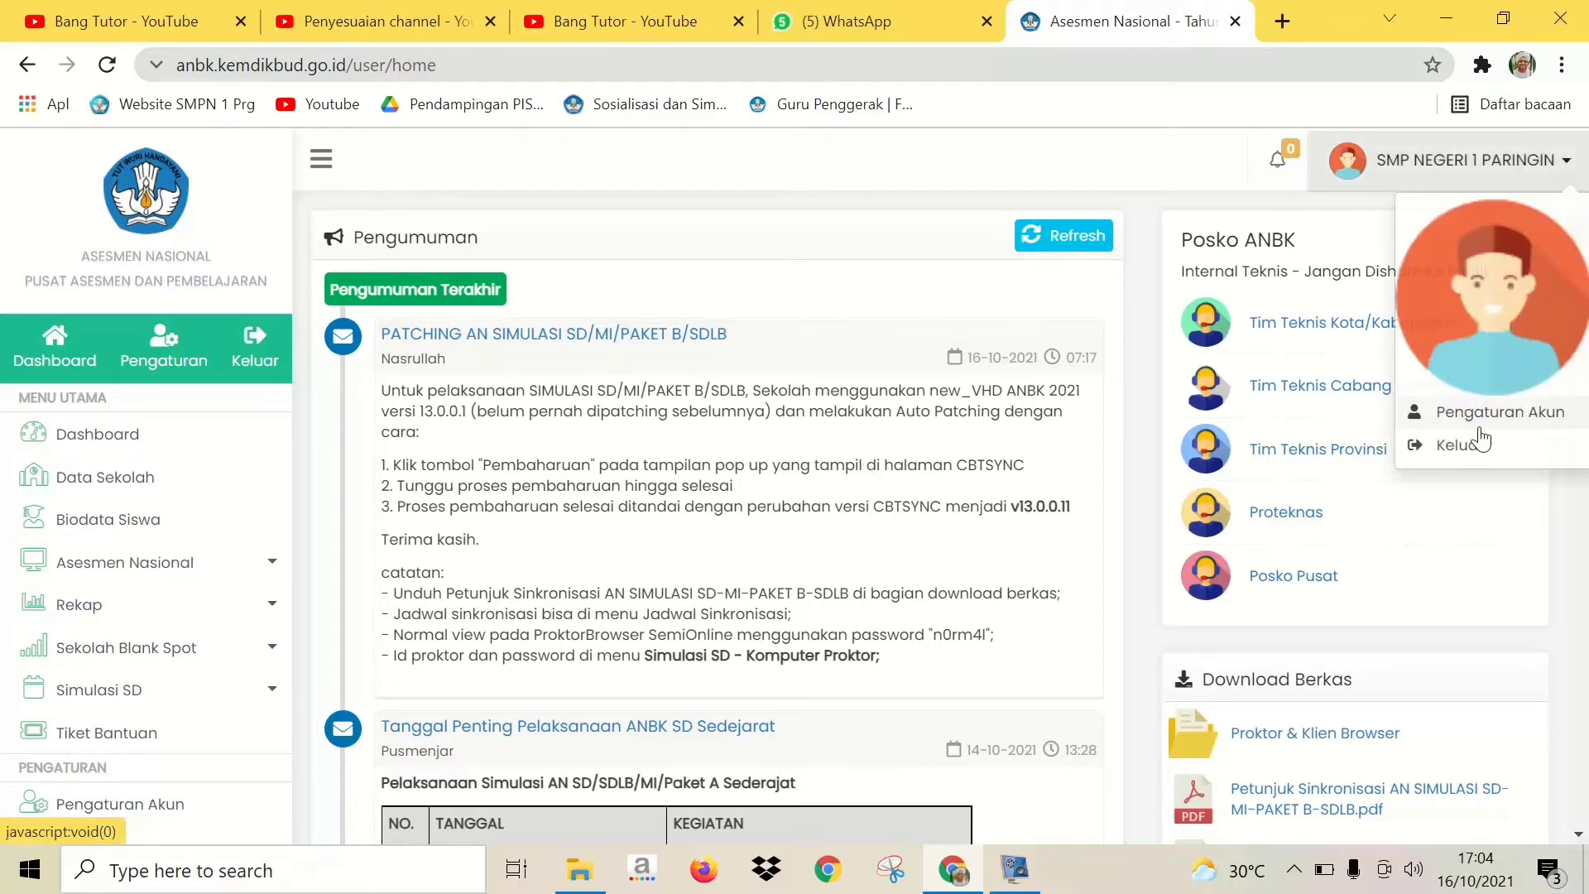
left_click(1528, 424)
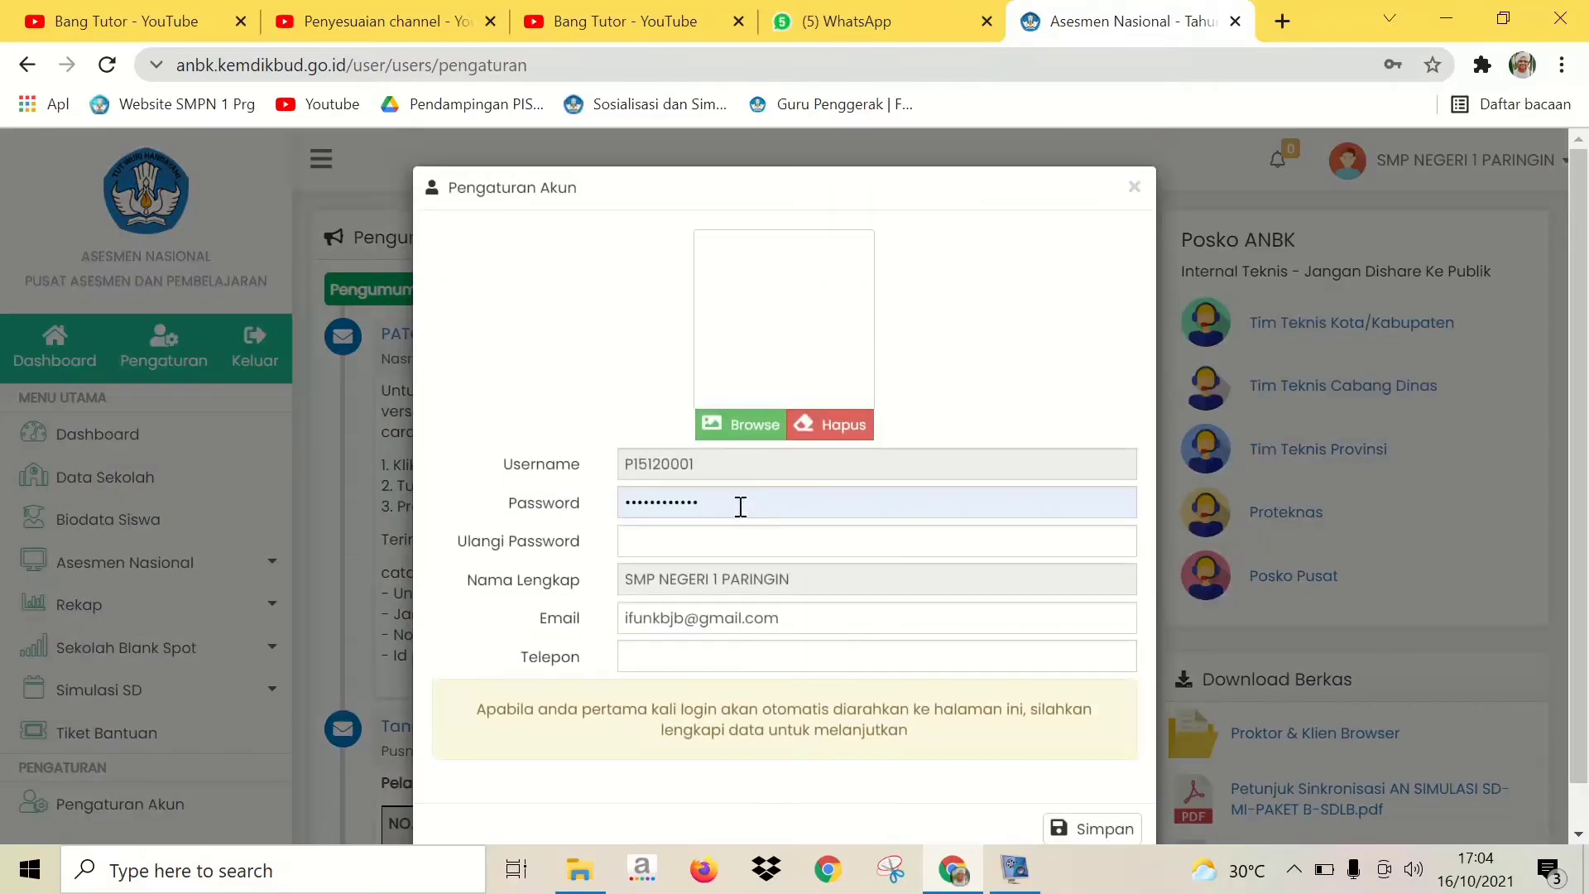
left_click(741, 507)
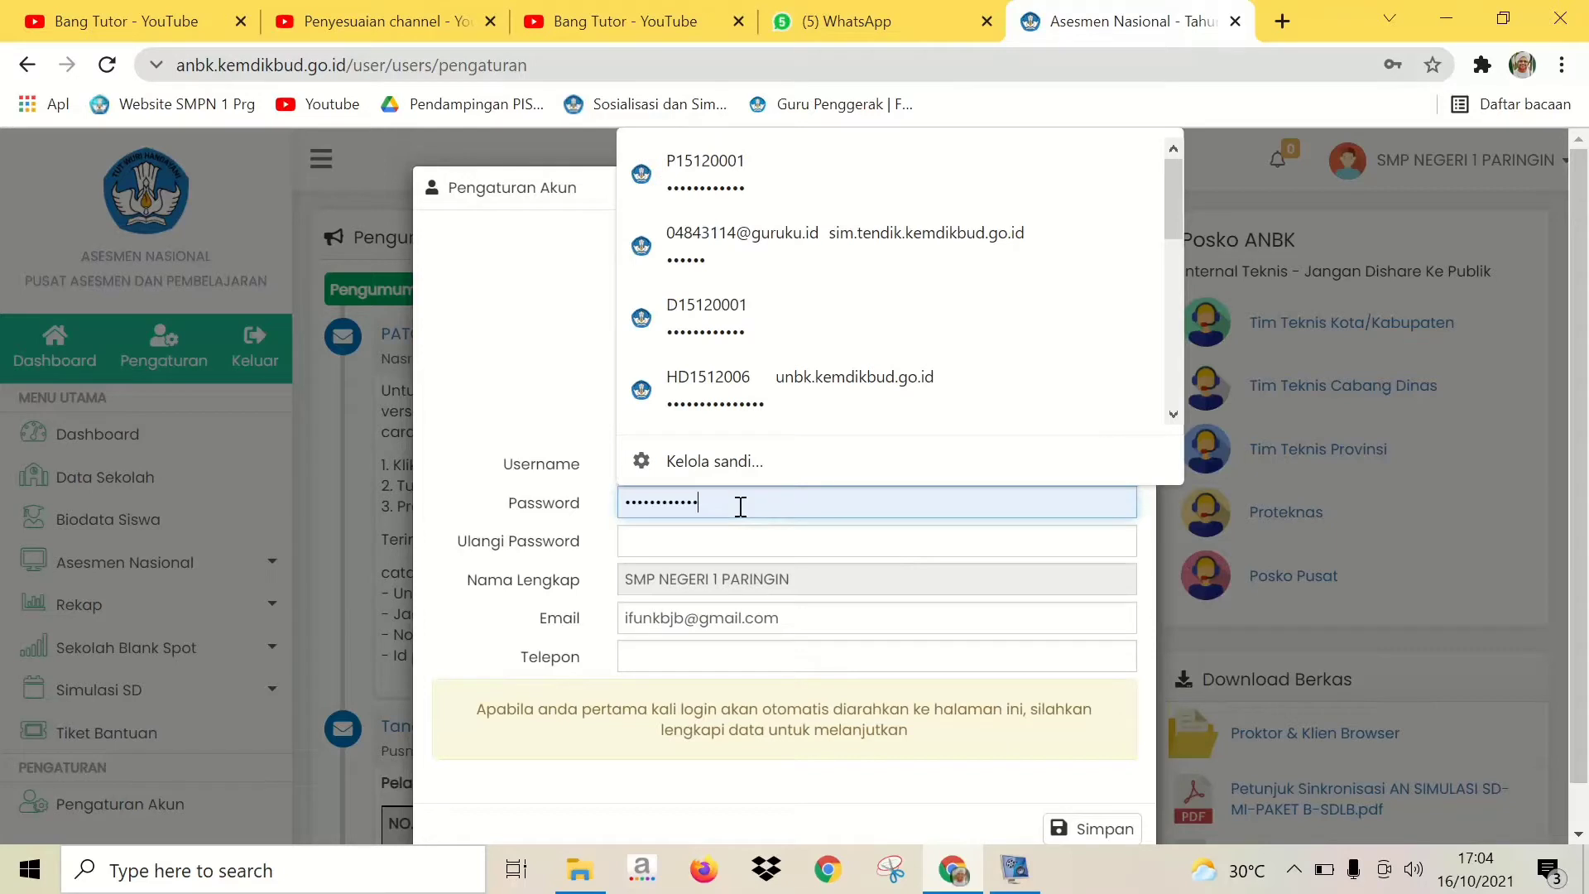
left_click(469, 497)
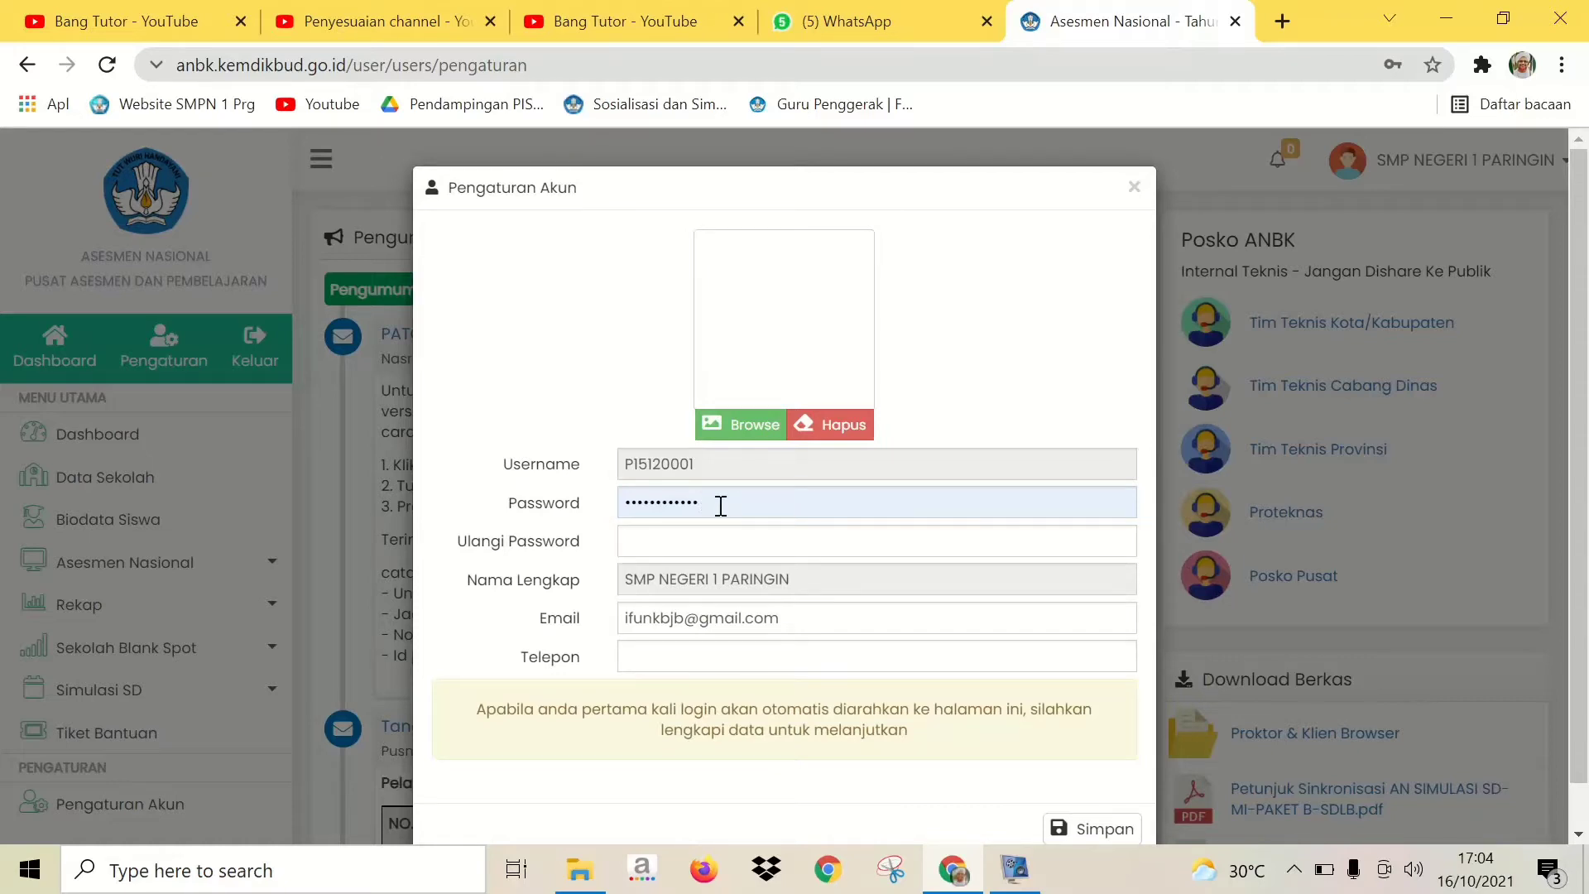
left_click(688, 543)
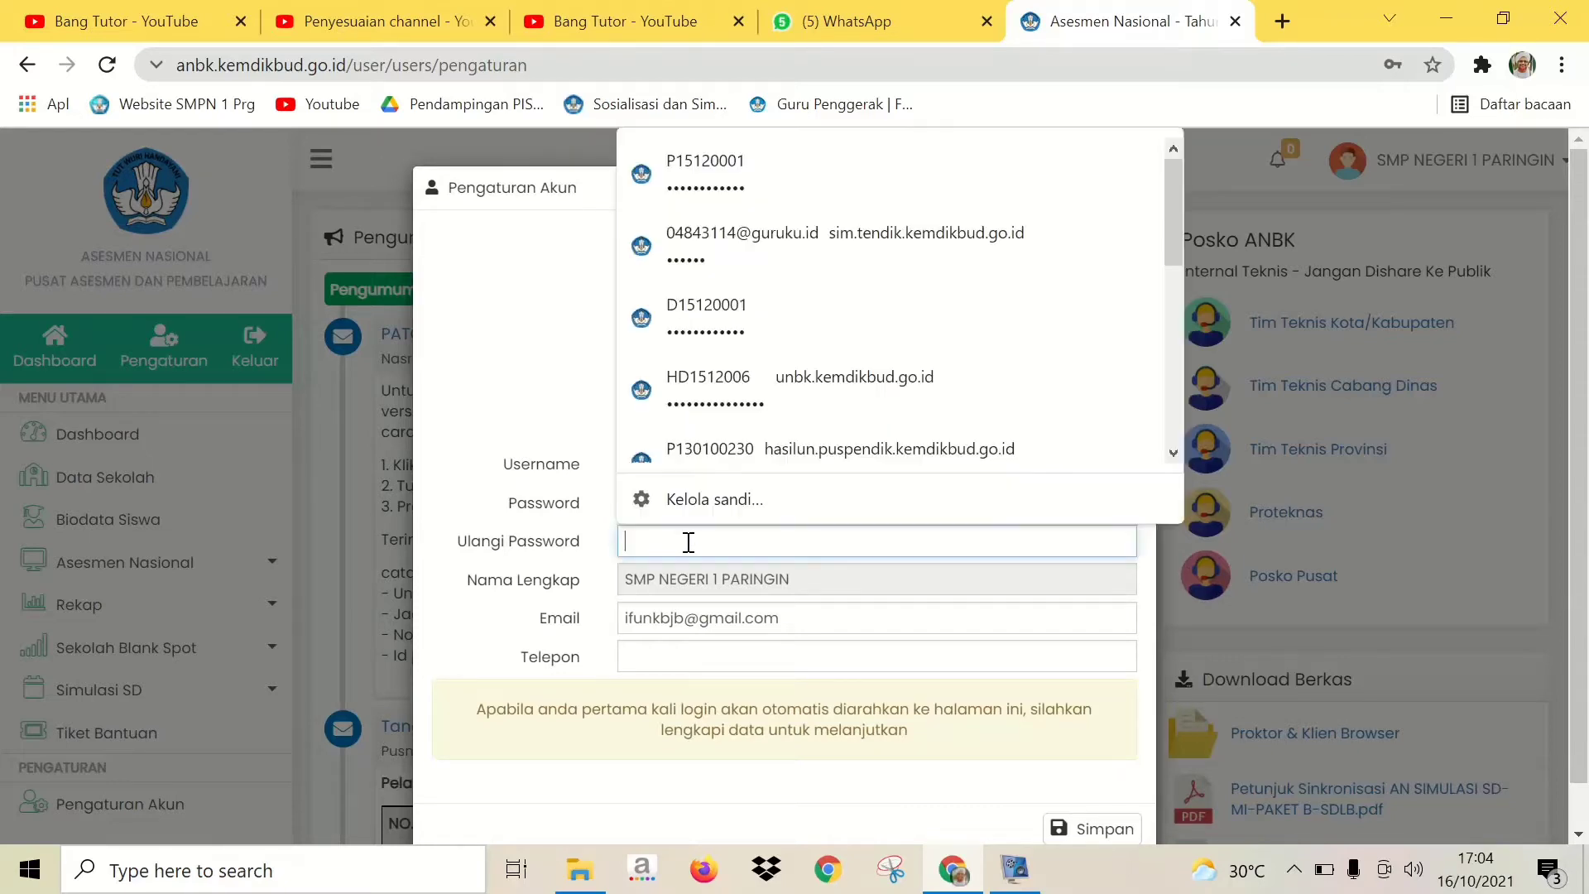
left_click(497, 550)
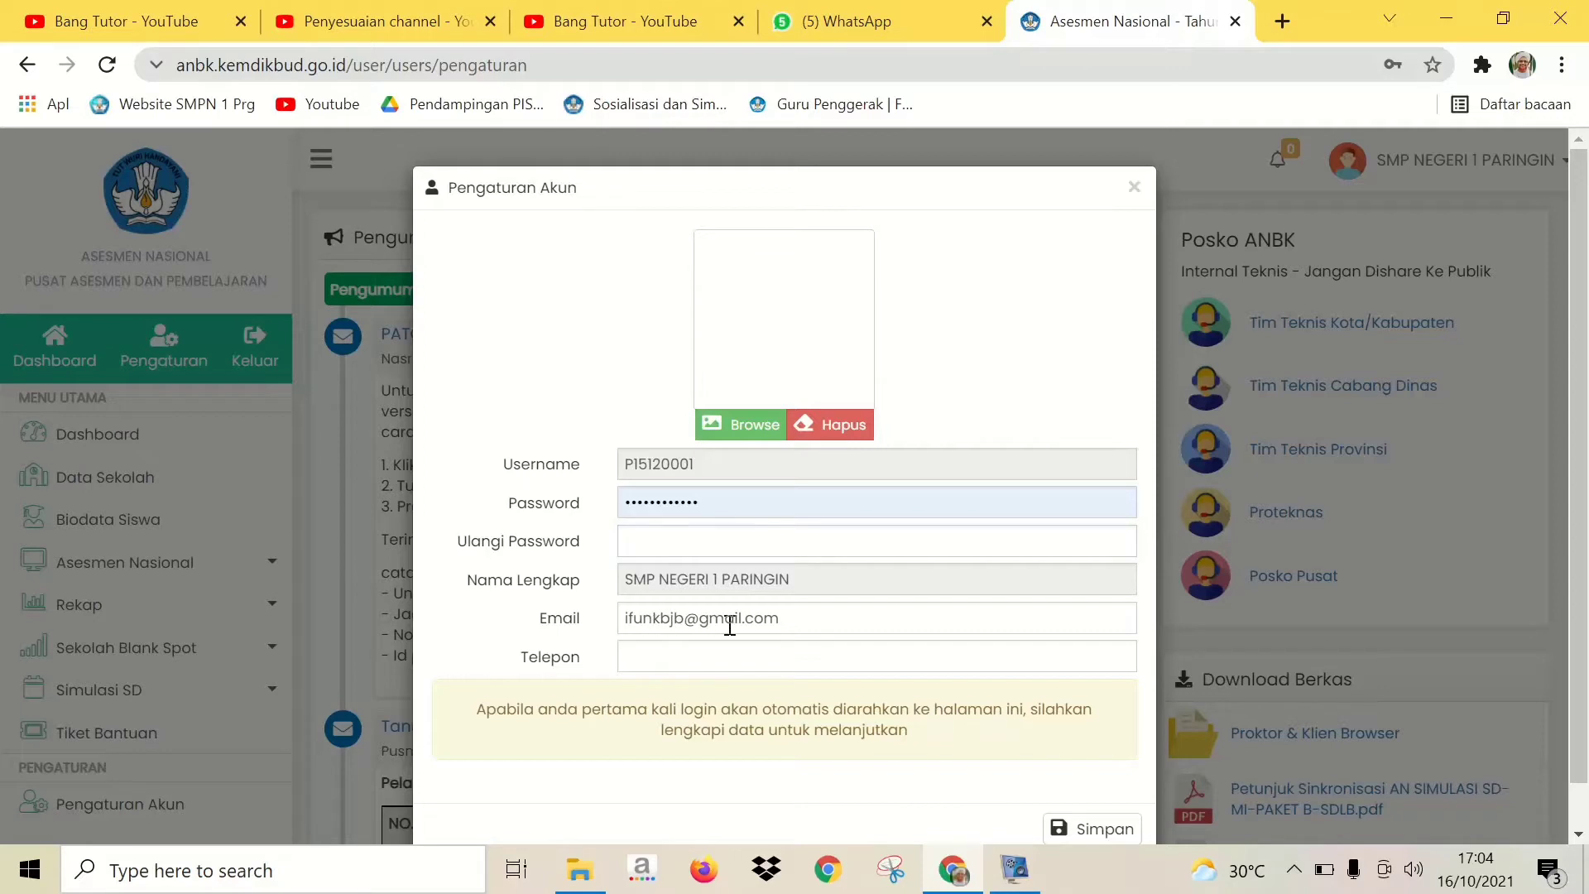
left_click(697, 655)
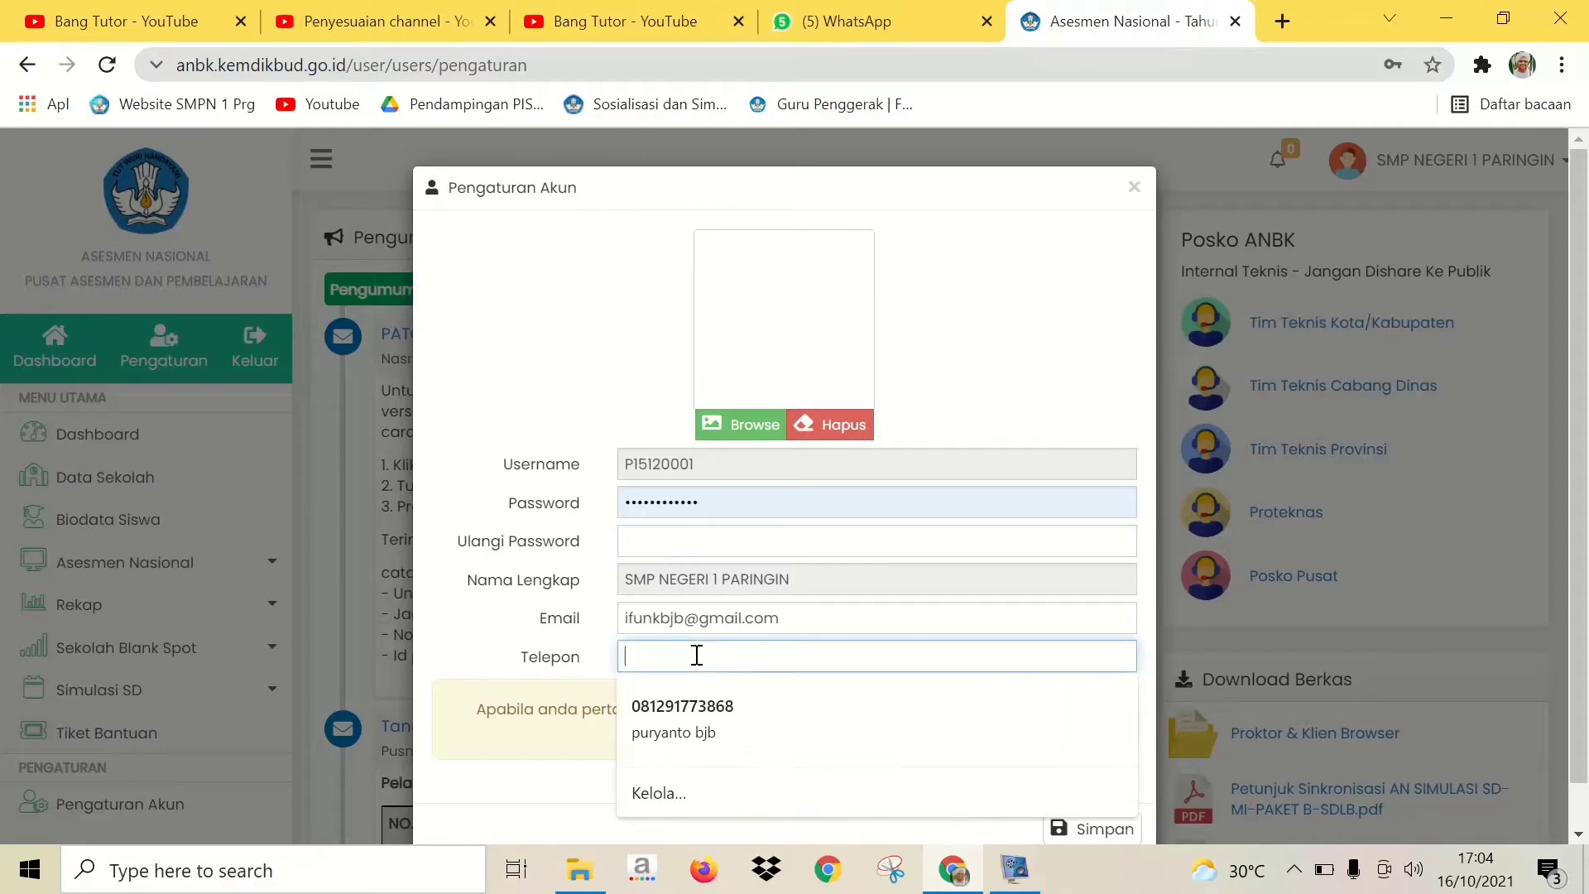
left_click(492, 647)
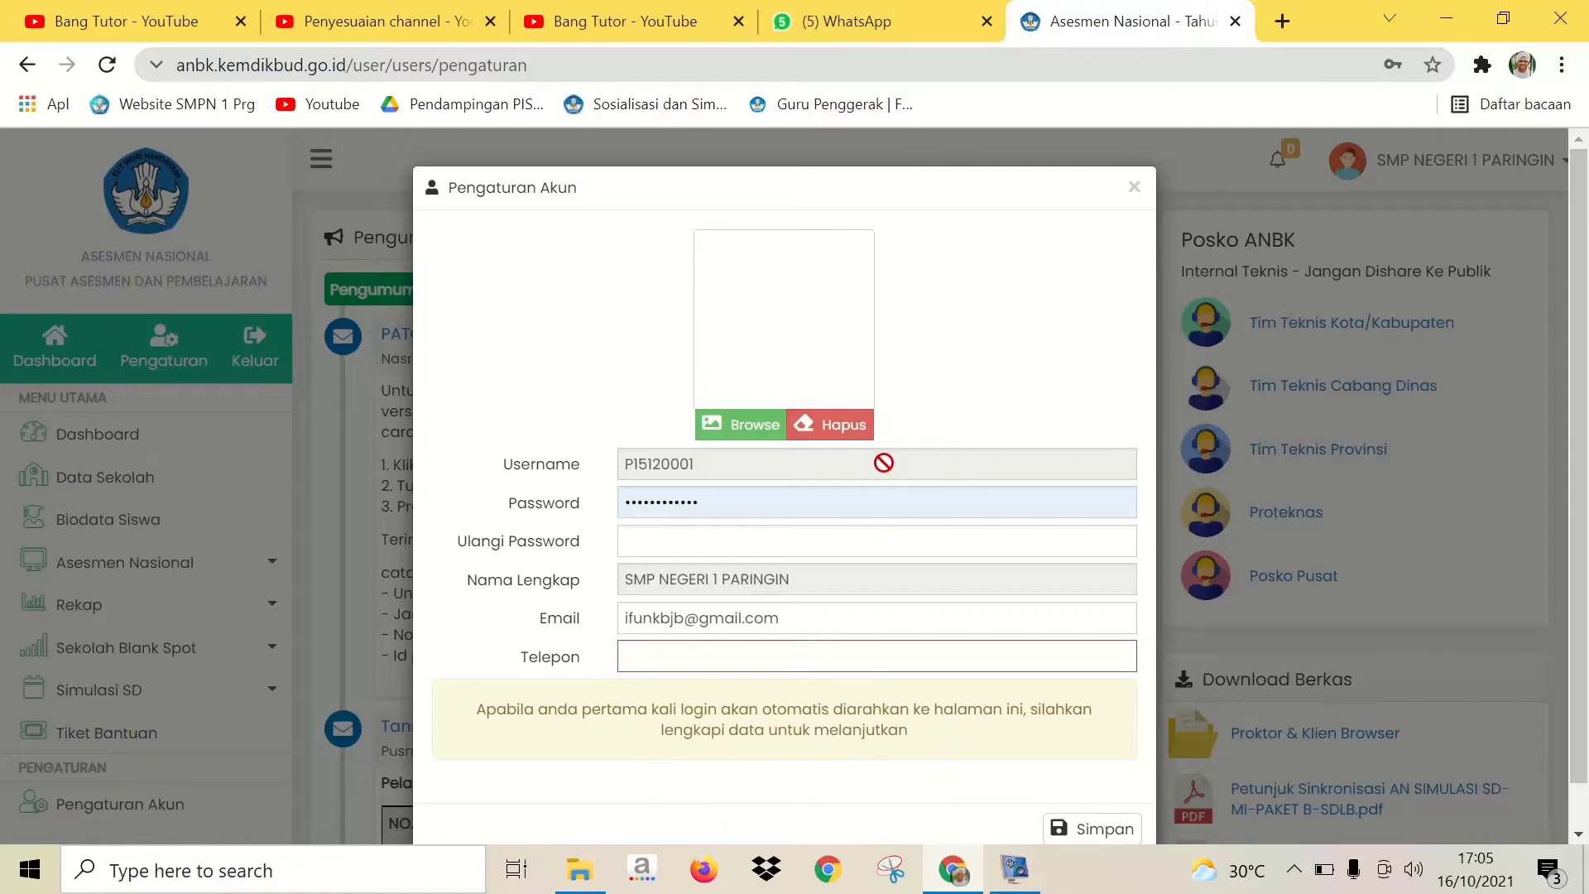
View the file picker for the account photo without choosing a file, and close the account settings
left_click(750, 426)
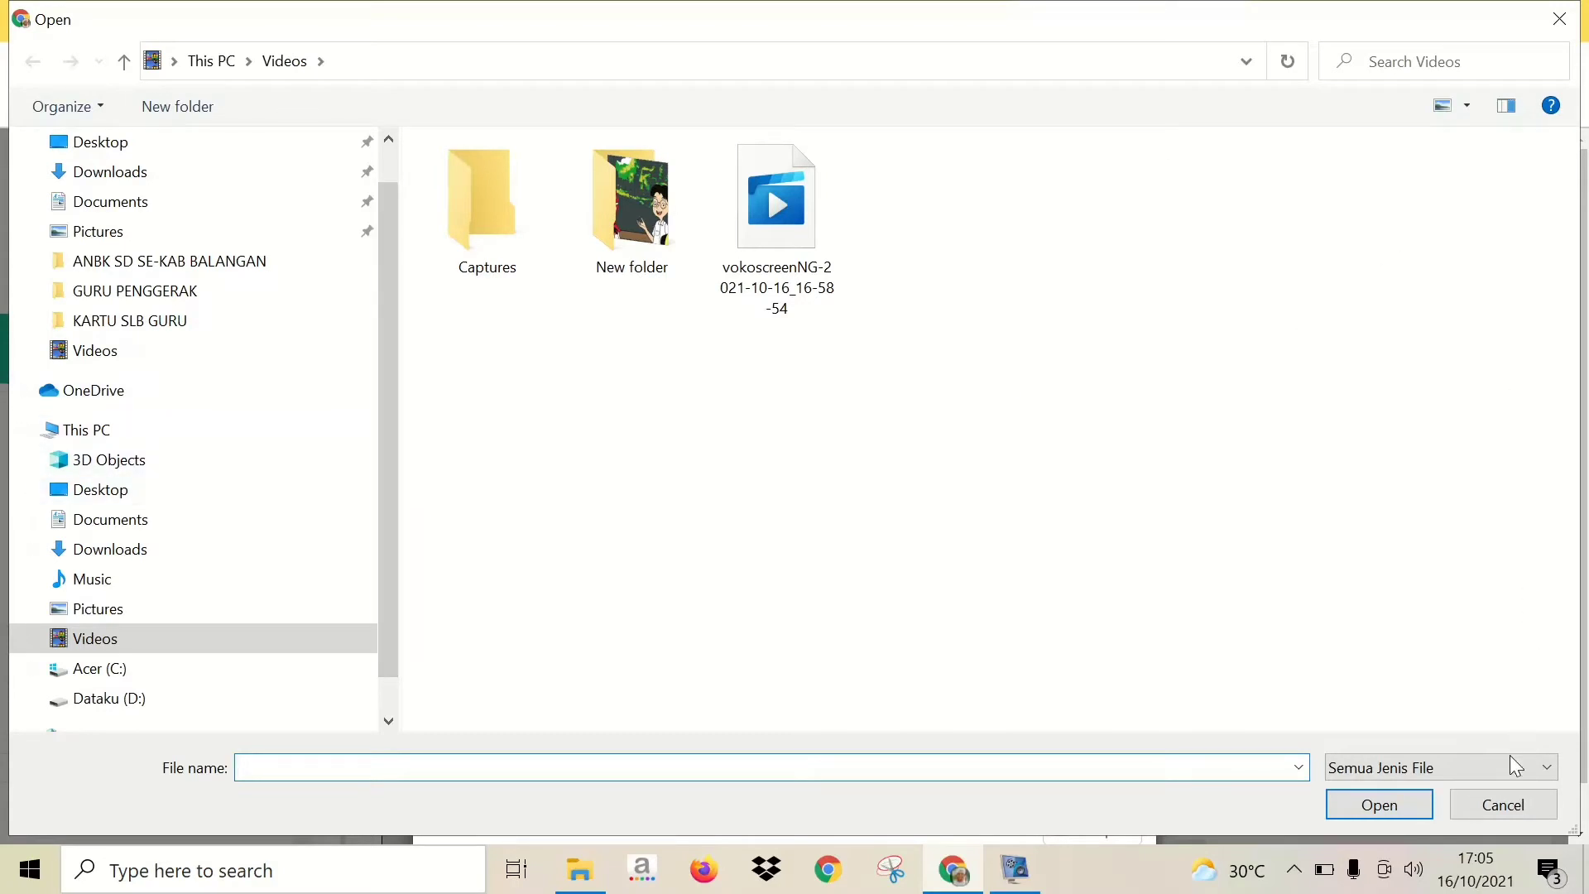
left_click(1507, 803)
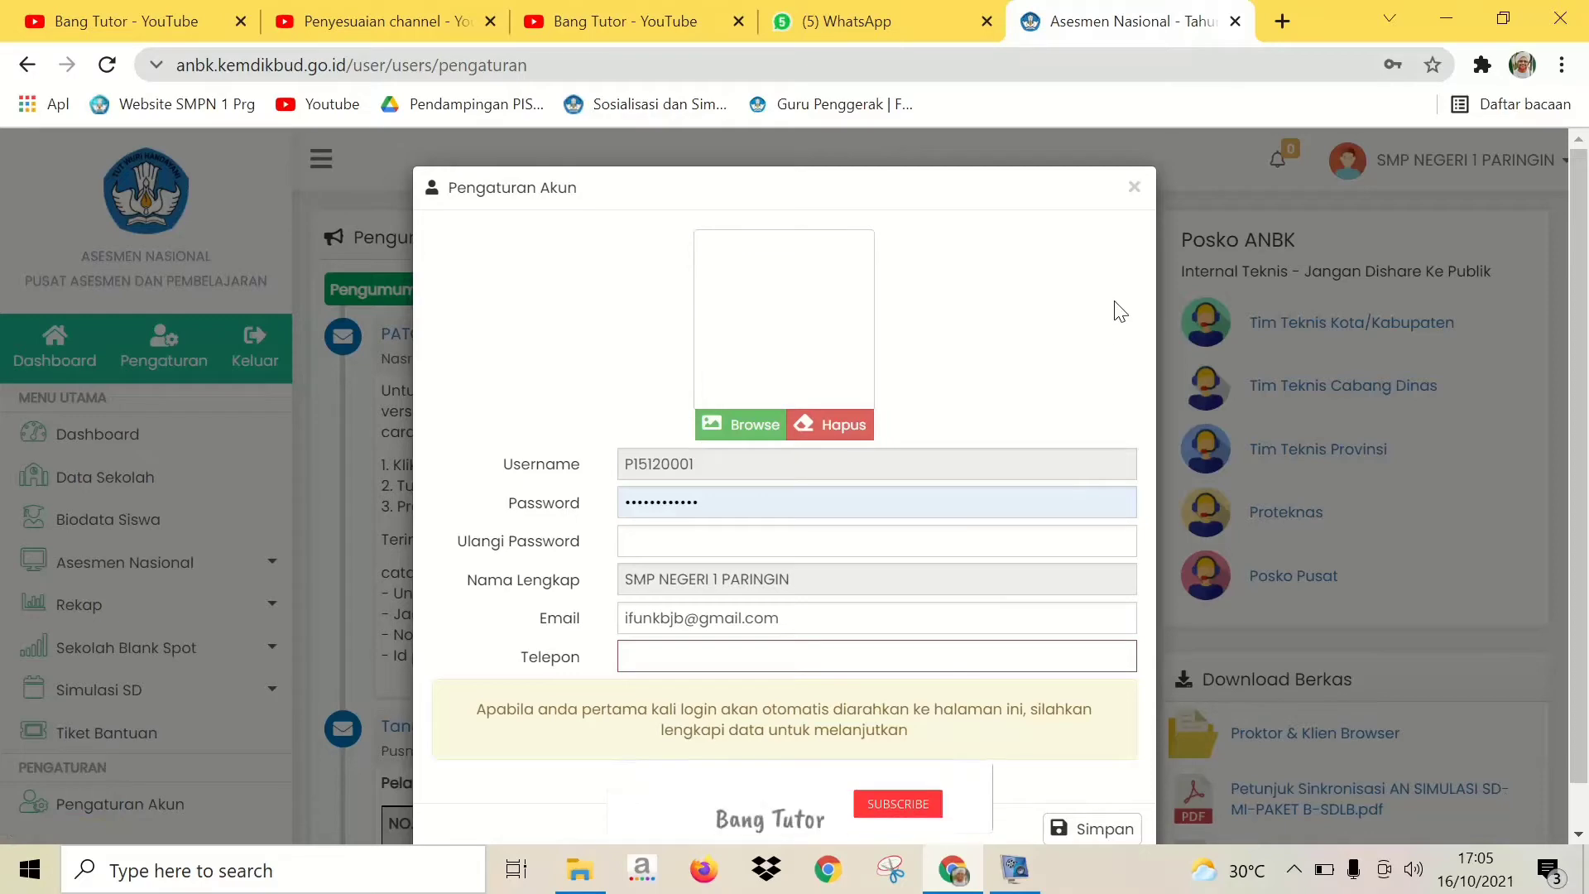
left_click(1133, 189)
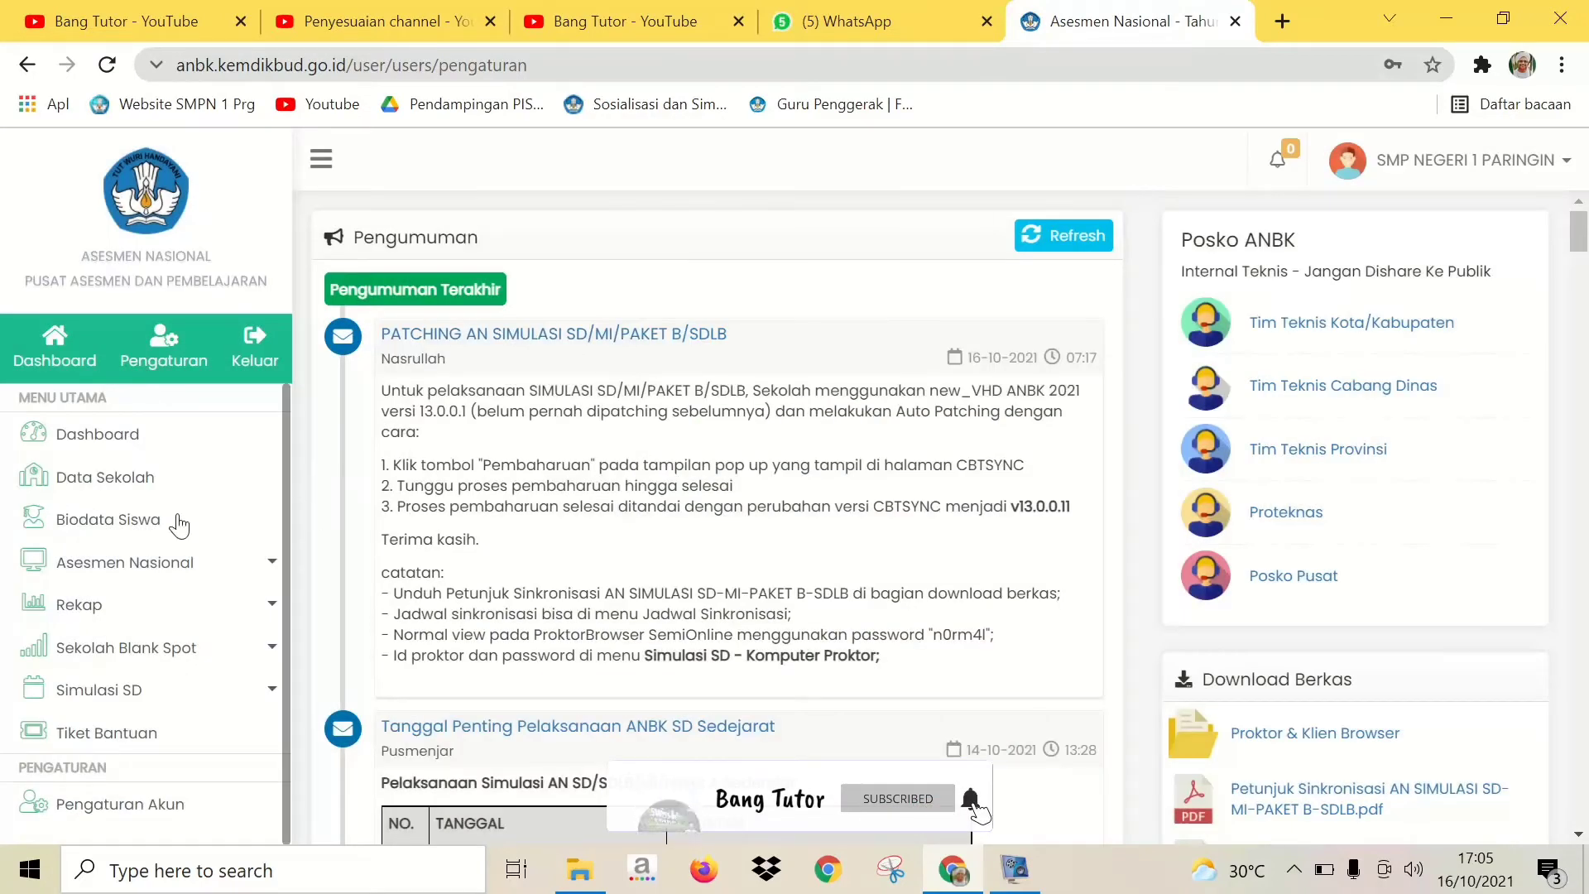
Open the school data (Data Sekolah) and examine its identity details and the Tim Teknis contact fields
left_click(139, 492)
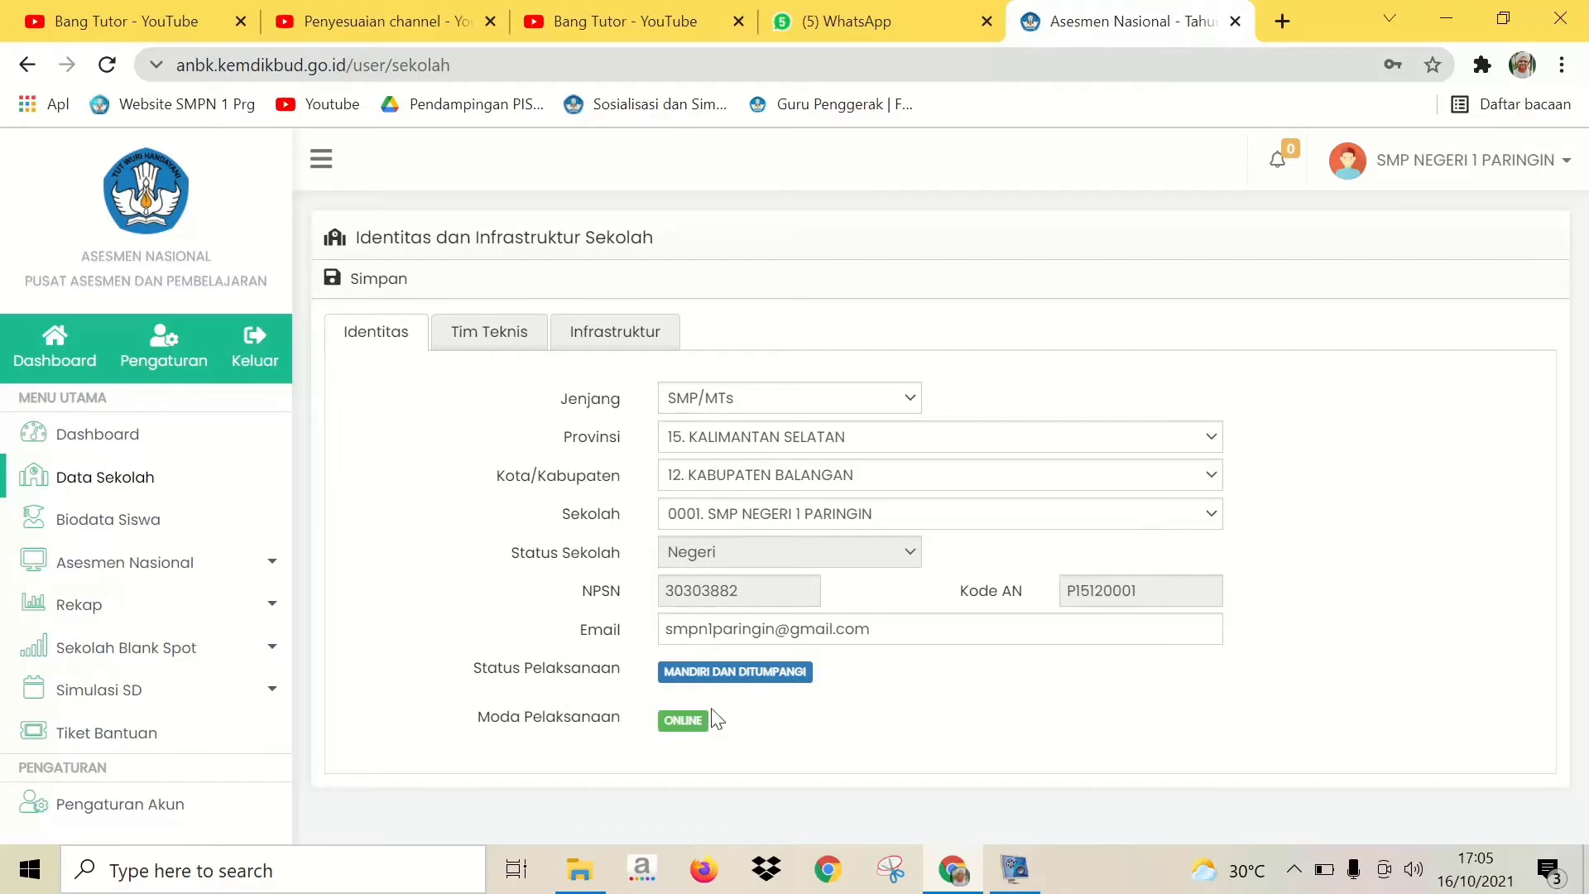
left_click(474, 346)
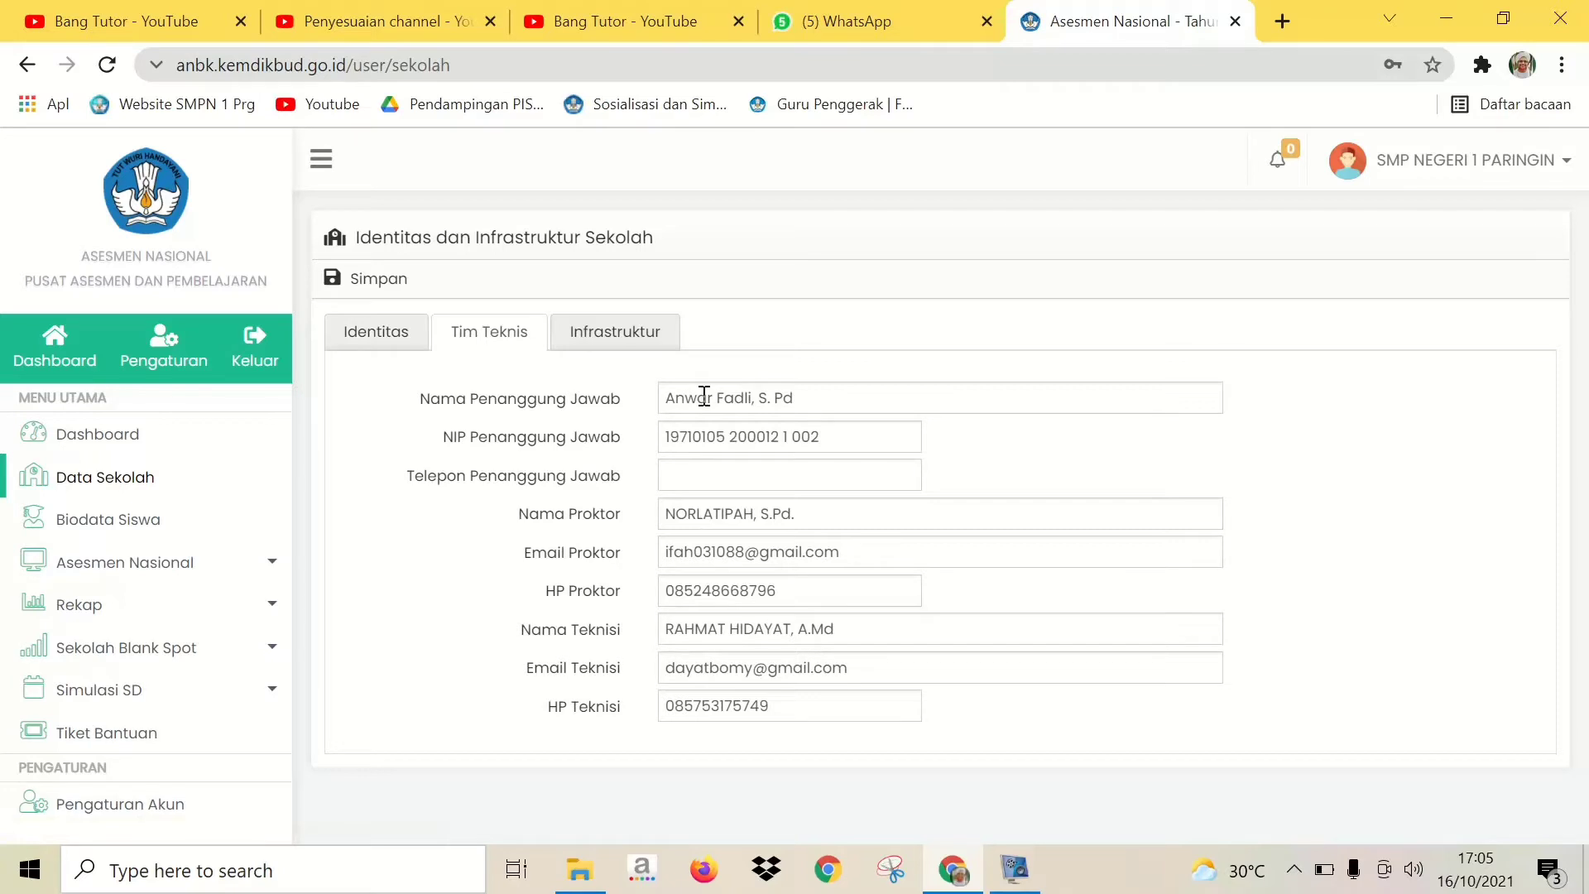
left_click(824, 429)
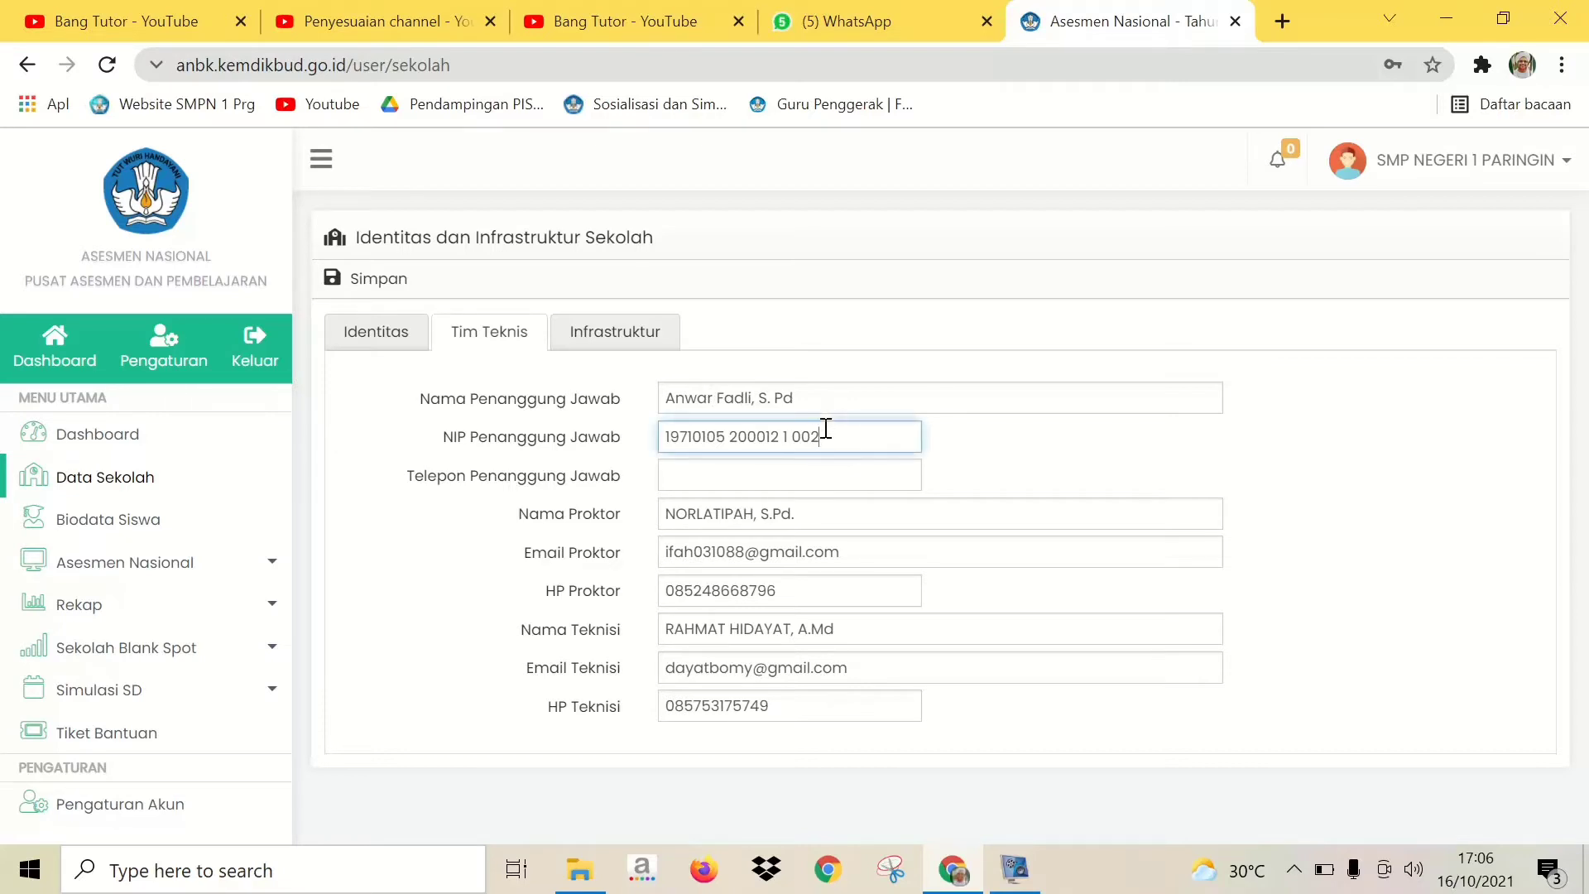
Go through the Tim Teknis contact fields from the responsible person's phone to the proctor's and technician's name, email and phone
left_click(827, 469)
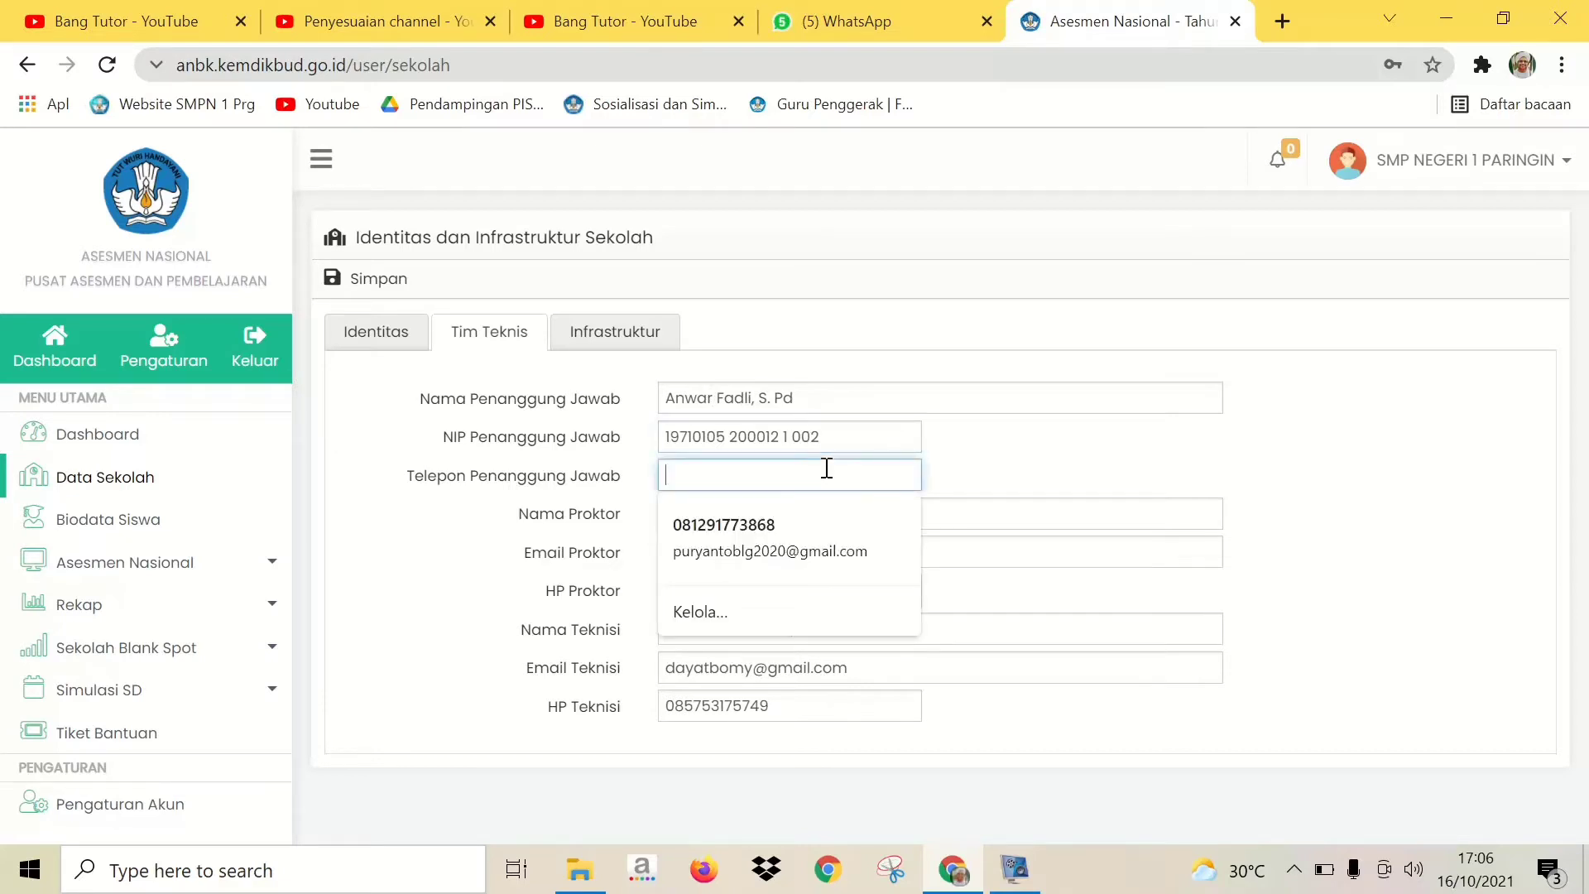
left_click(953, 481)
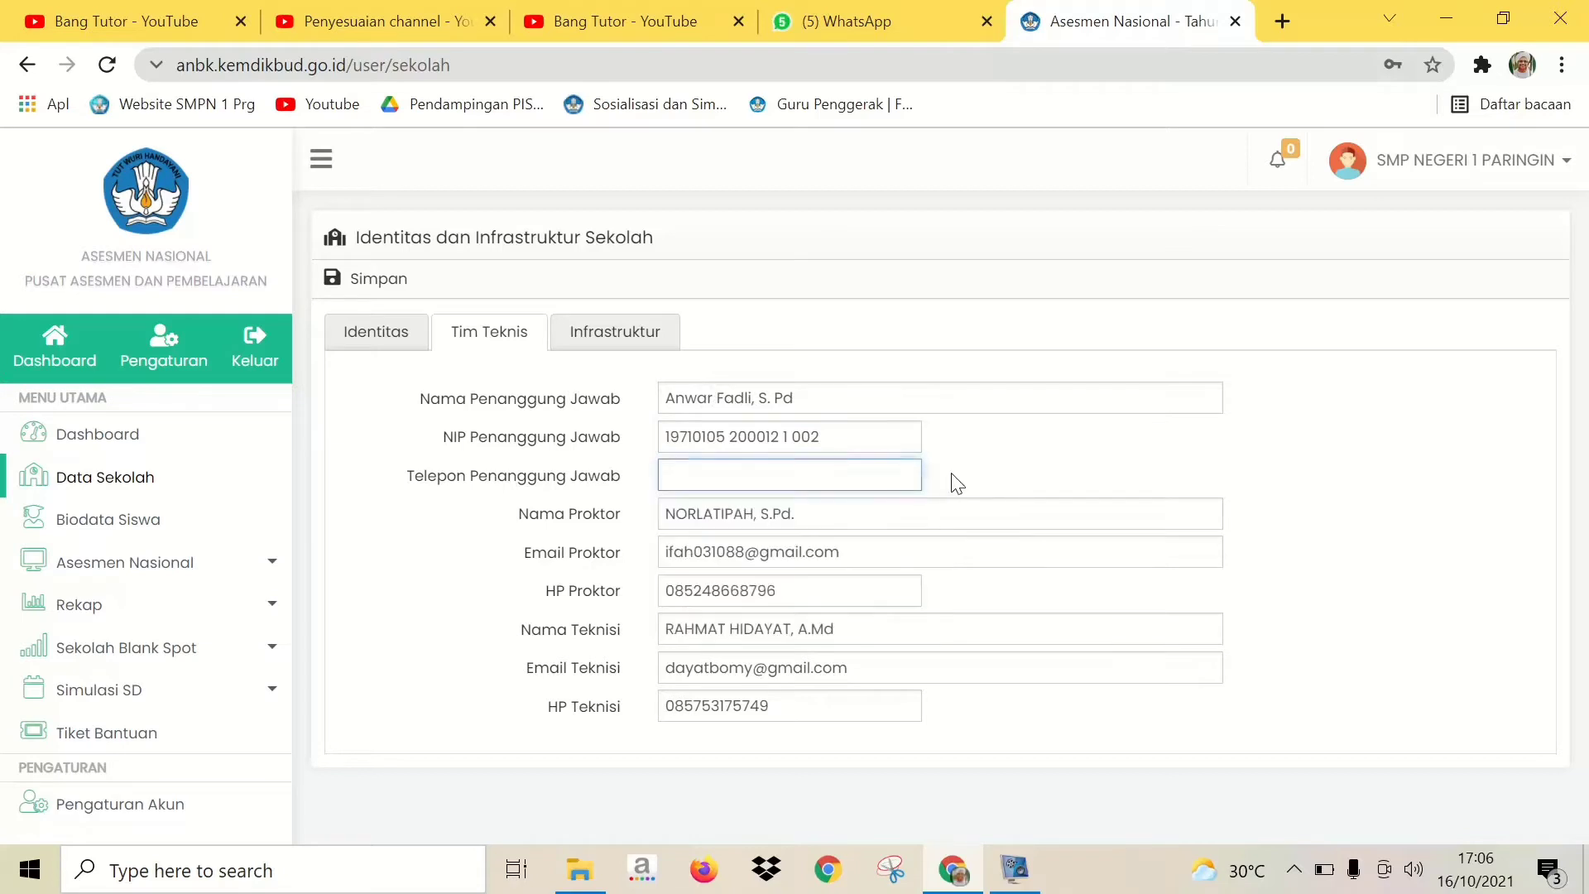
left_click(816, 518)
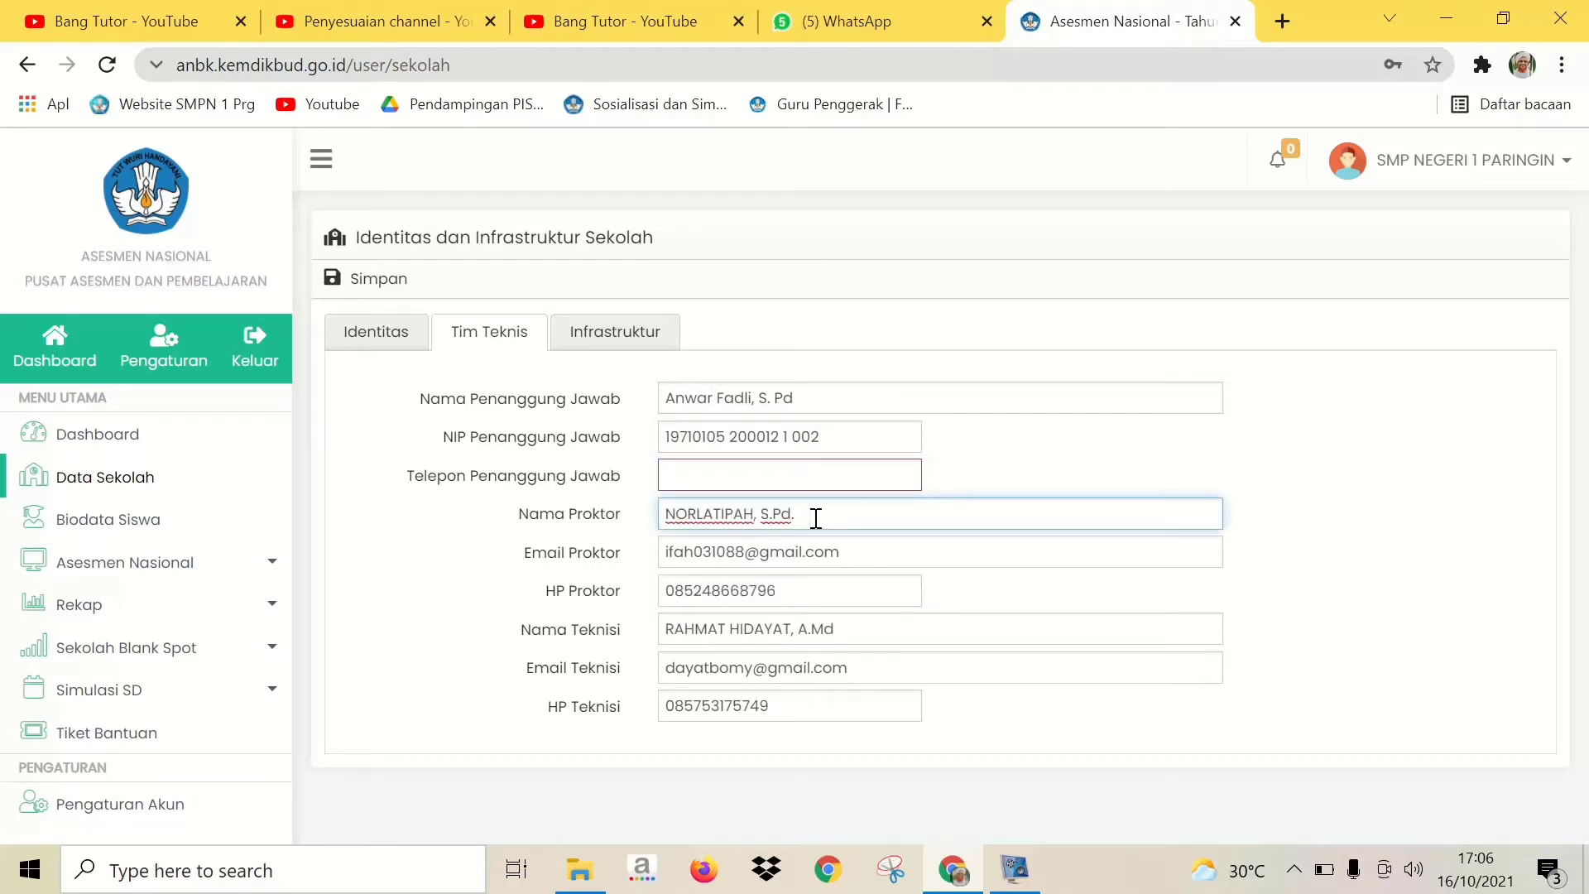
left_click(838, 549)
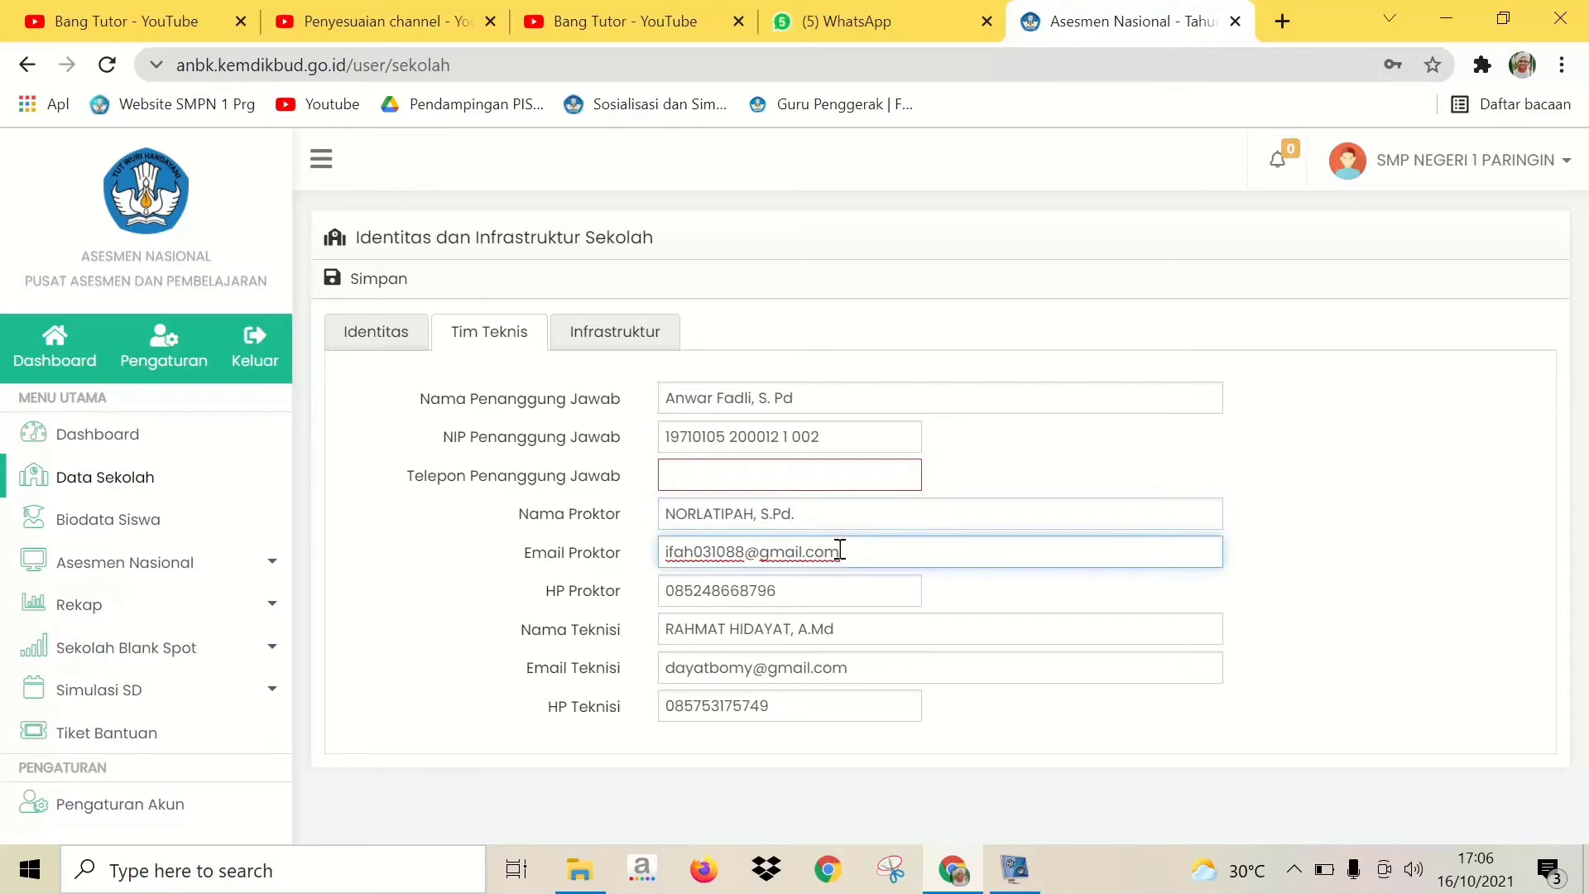
left_click(833, 597)
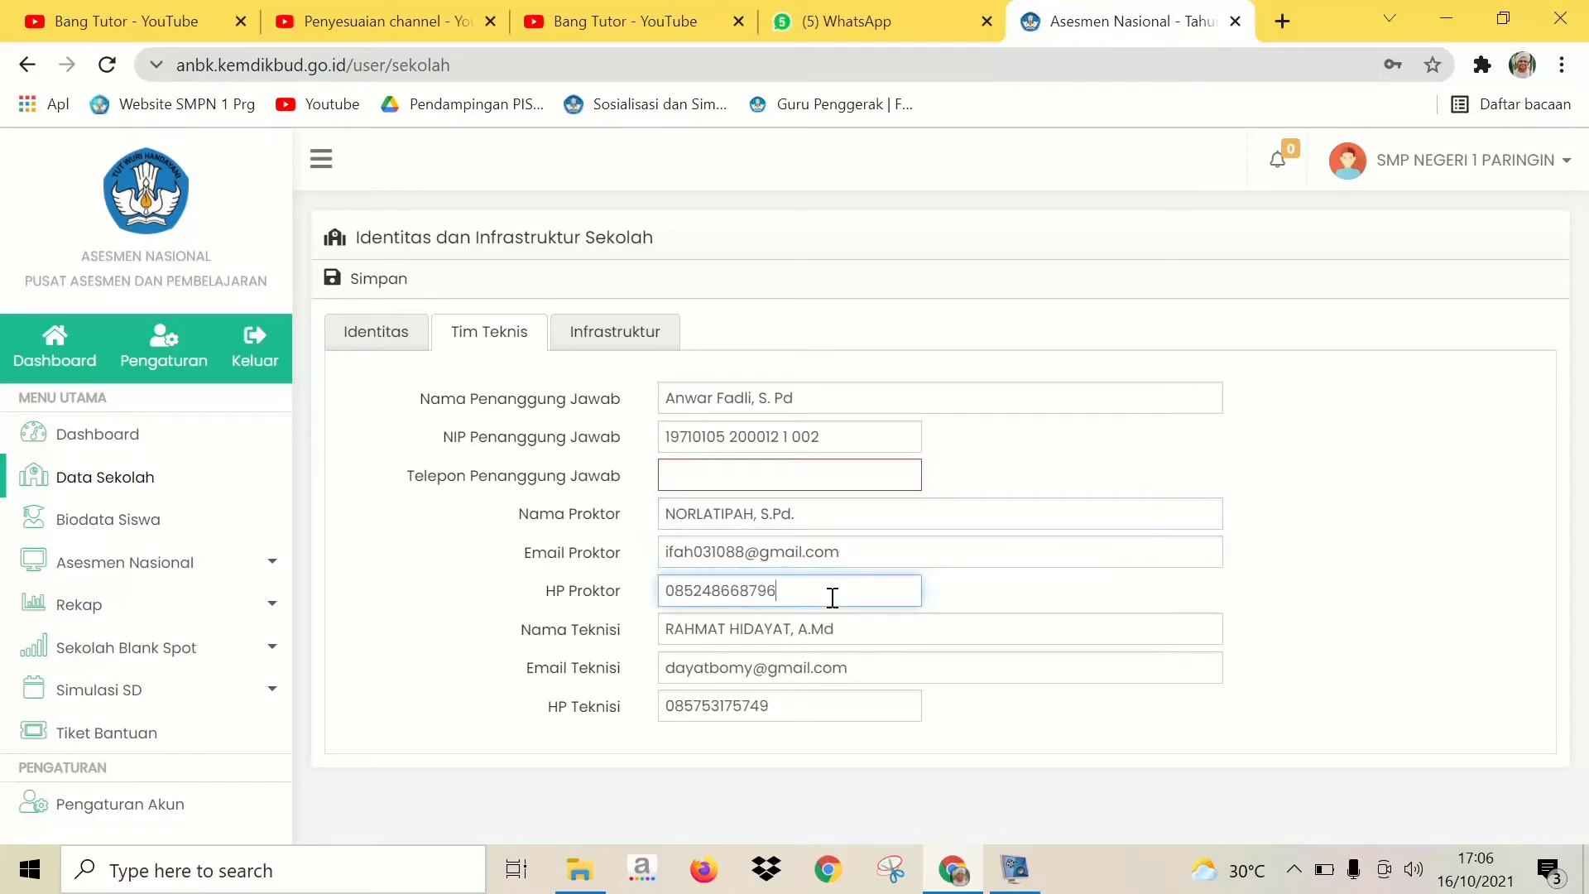
left_click(836, 634)
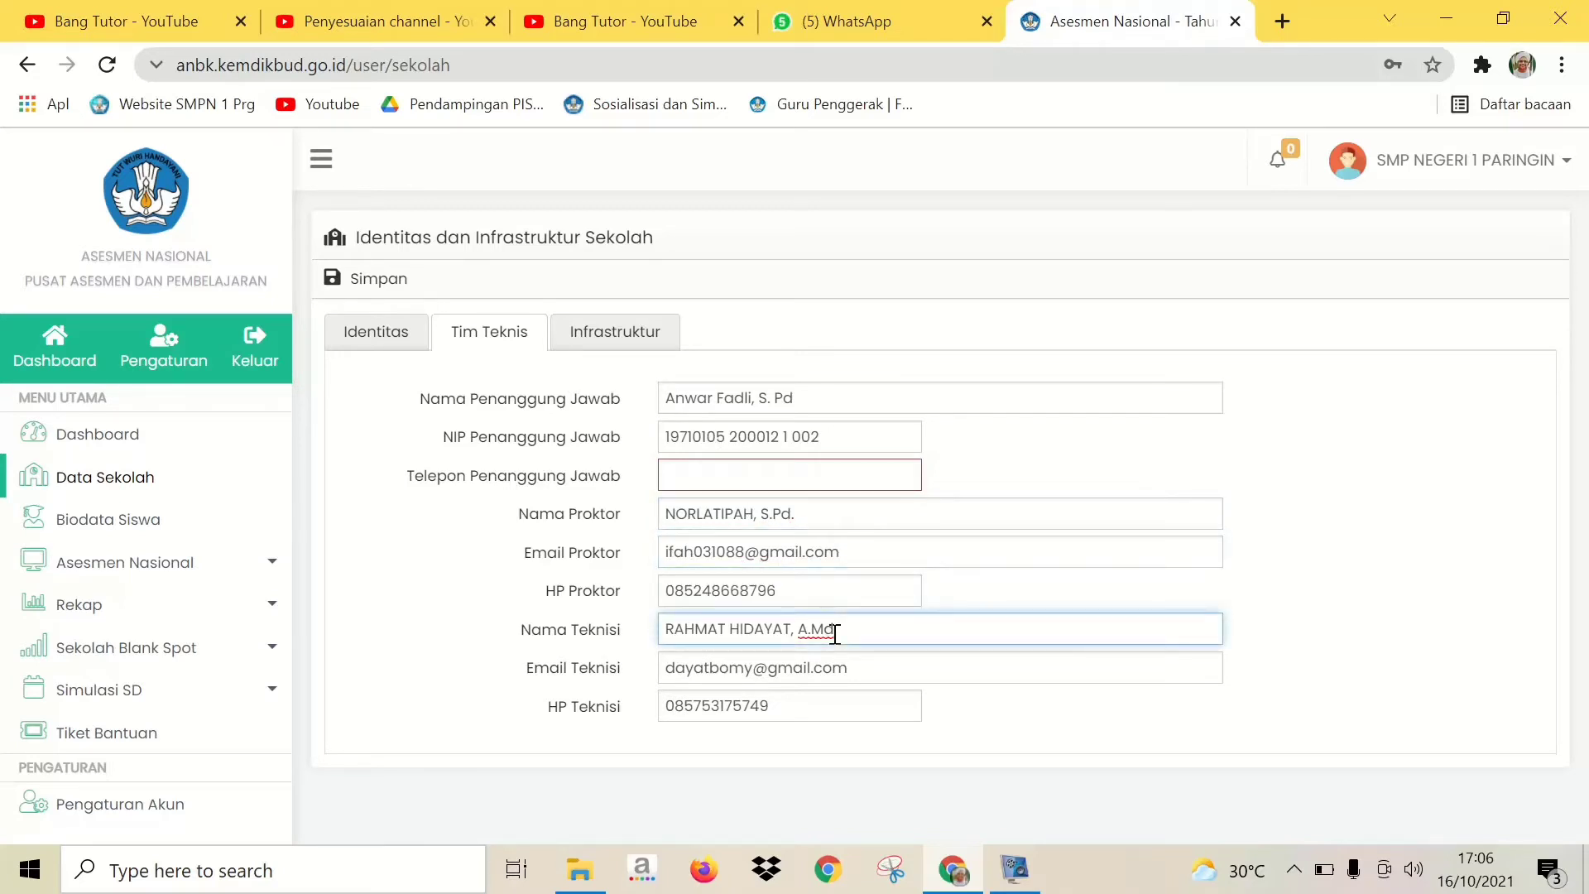
left_click(842, 671)
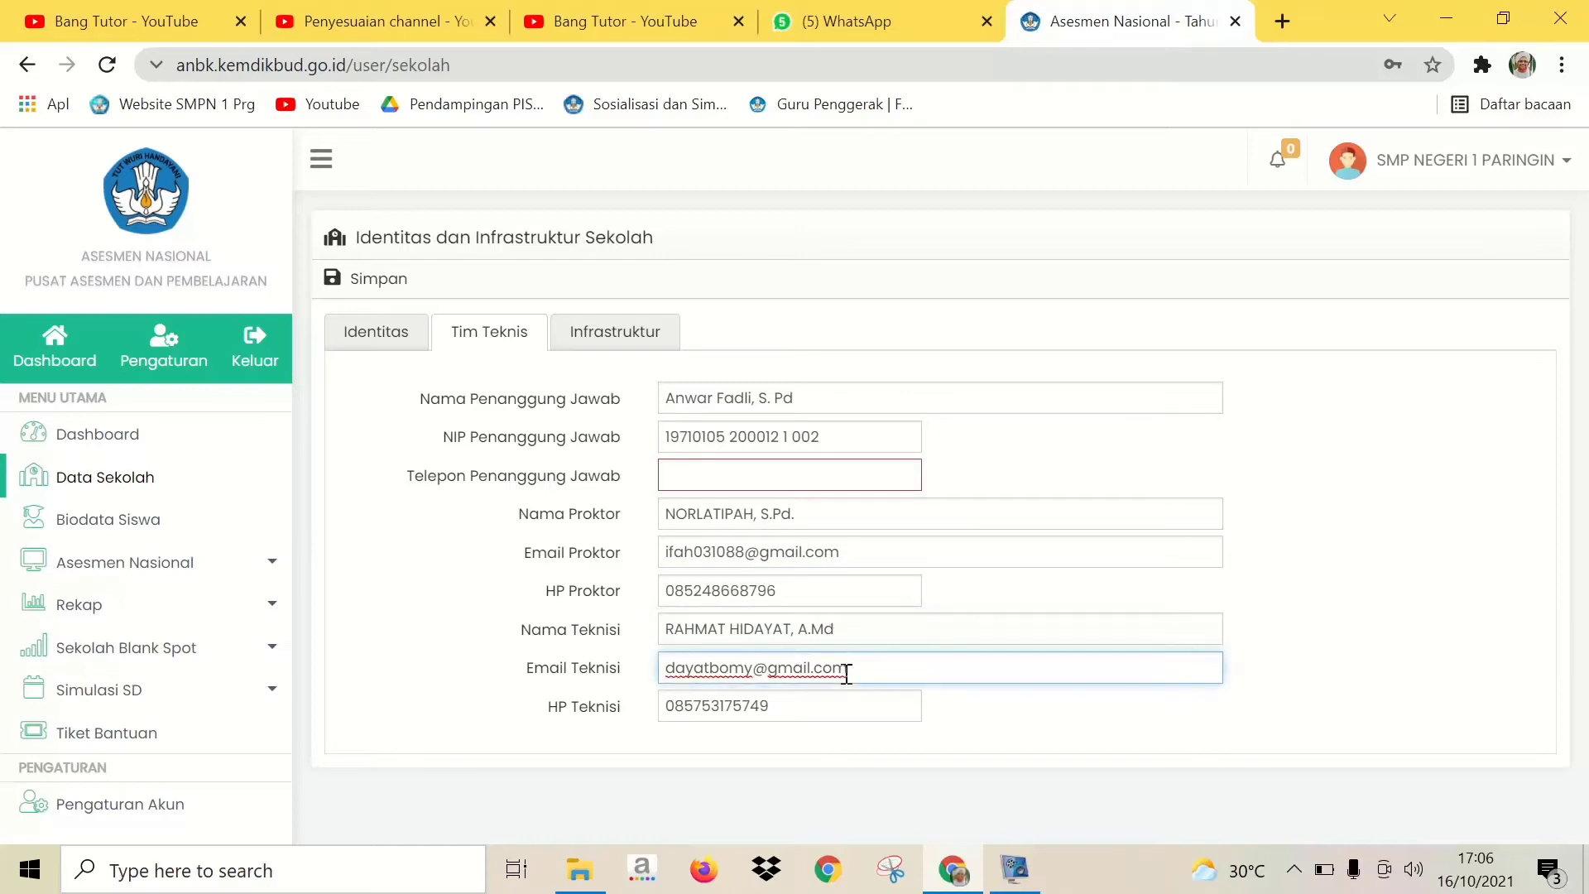
left_click(843, 706)
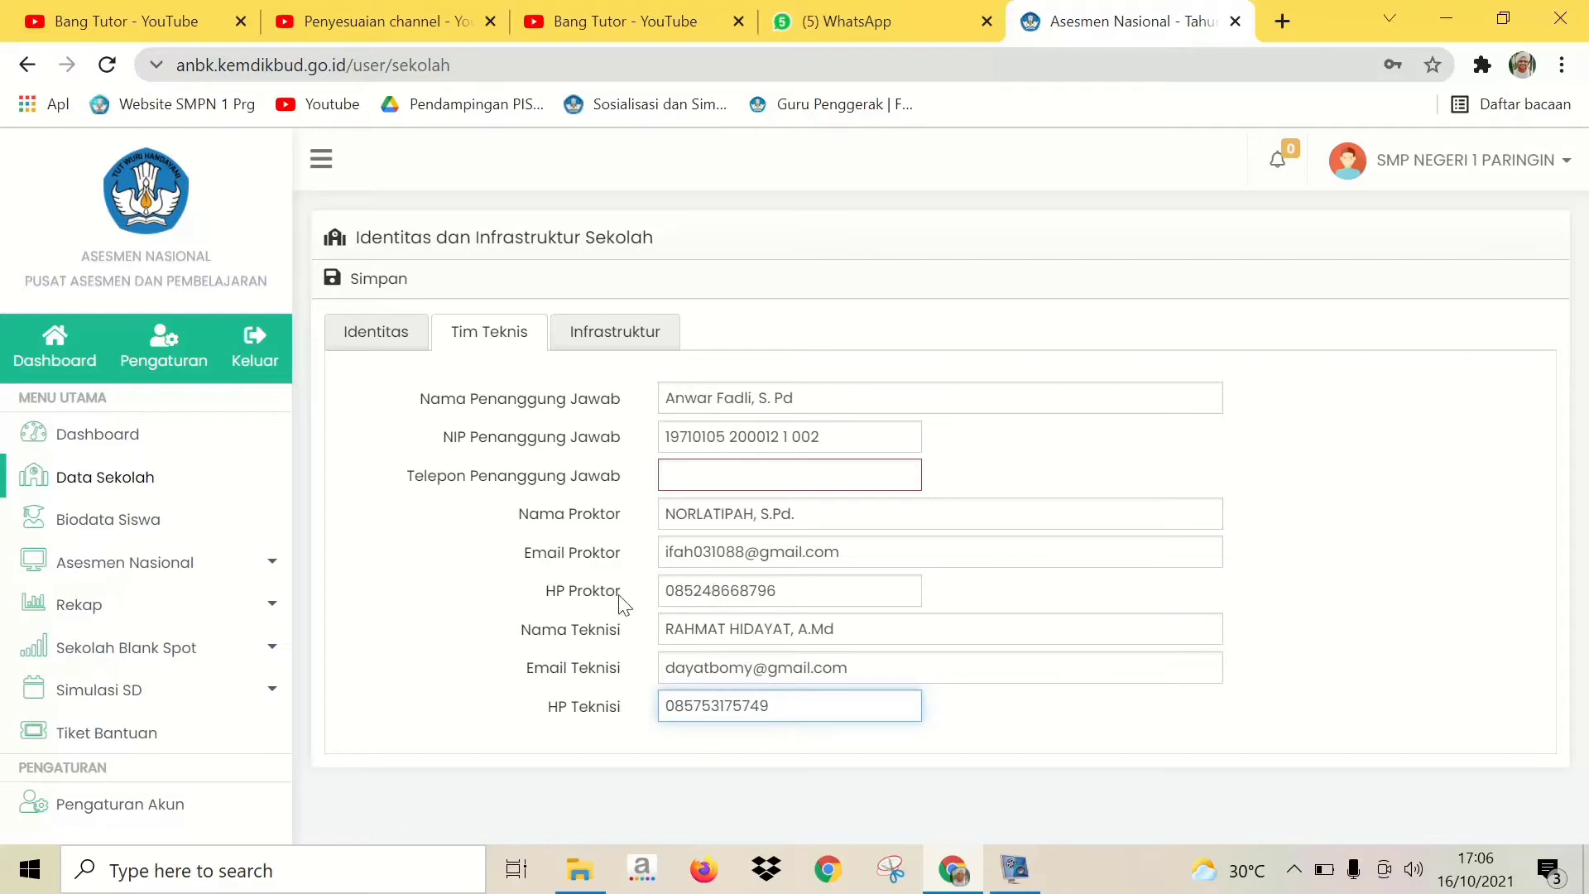
Open the school's Infrastruktur data and examine the computer, electricity and internet details
left_click(633, 334)
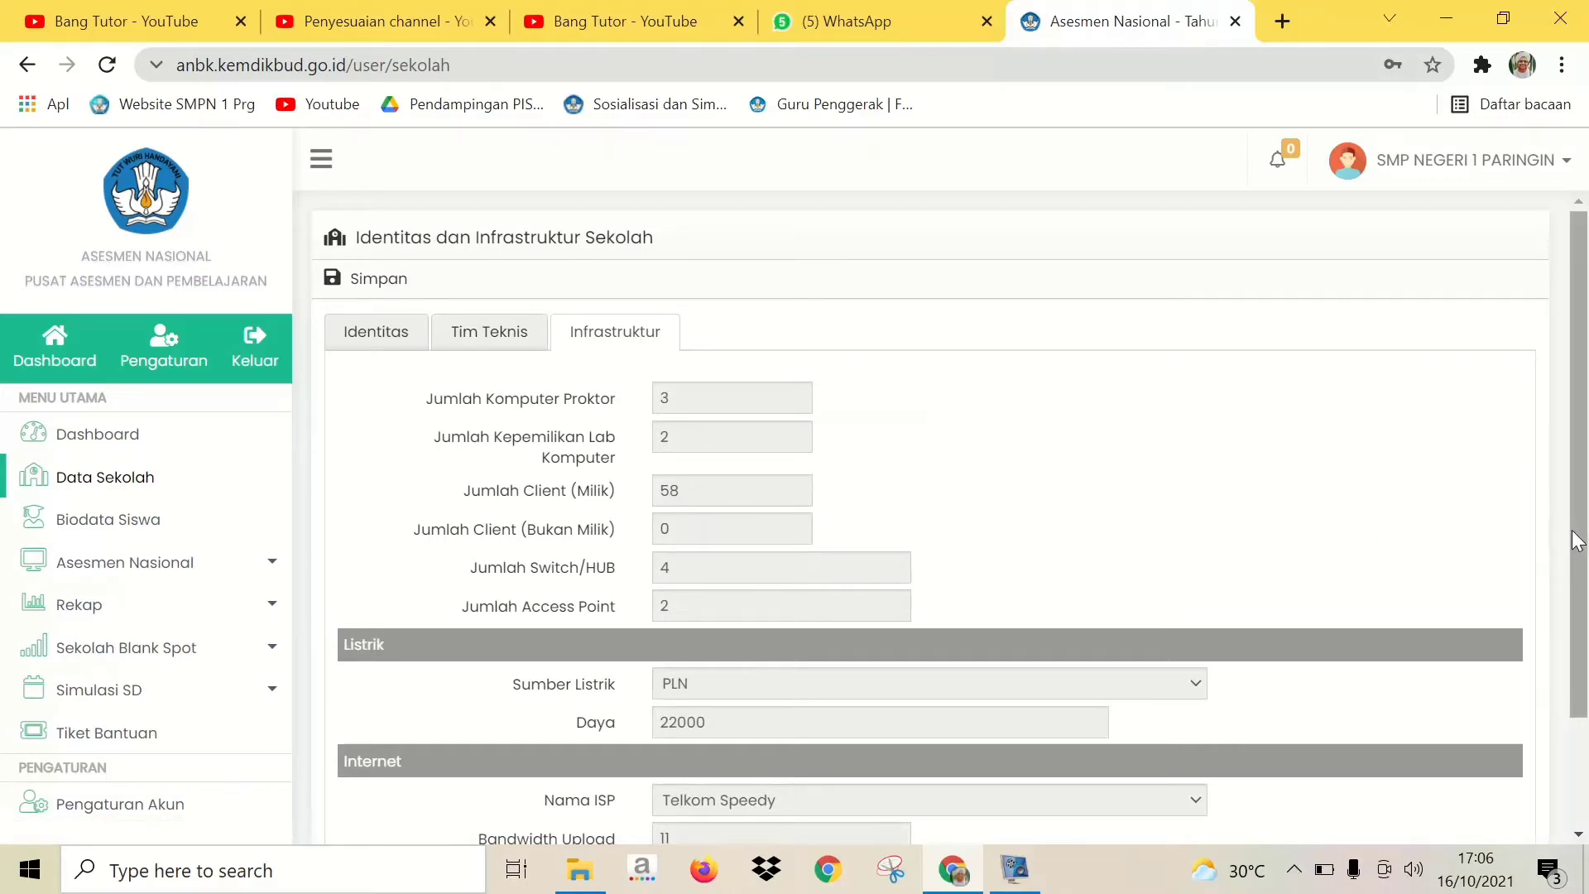
scroll(1577, 540, "down", 1)
scroll(1579, 542, "up", 1)
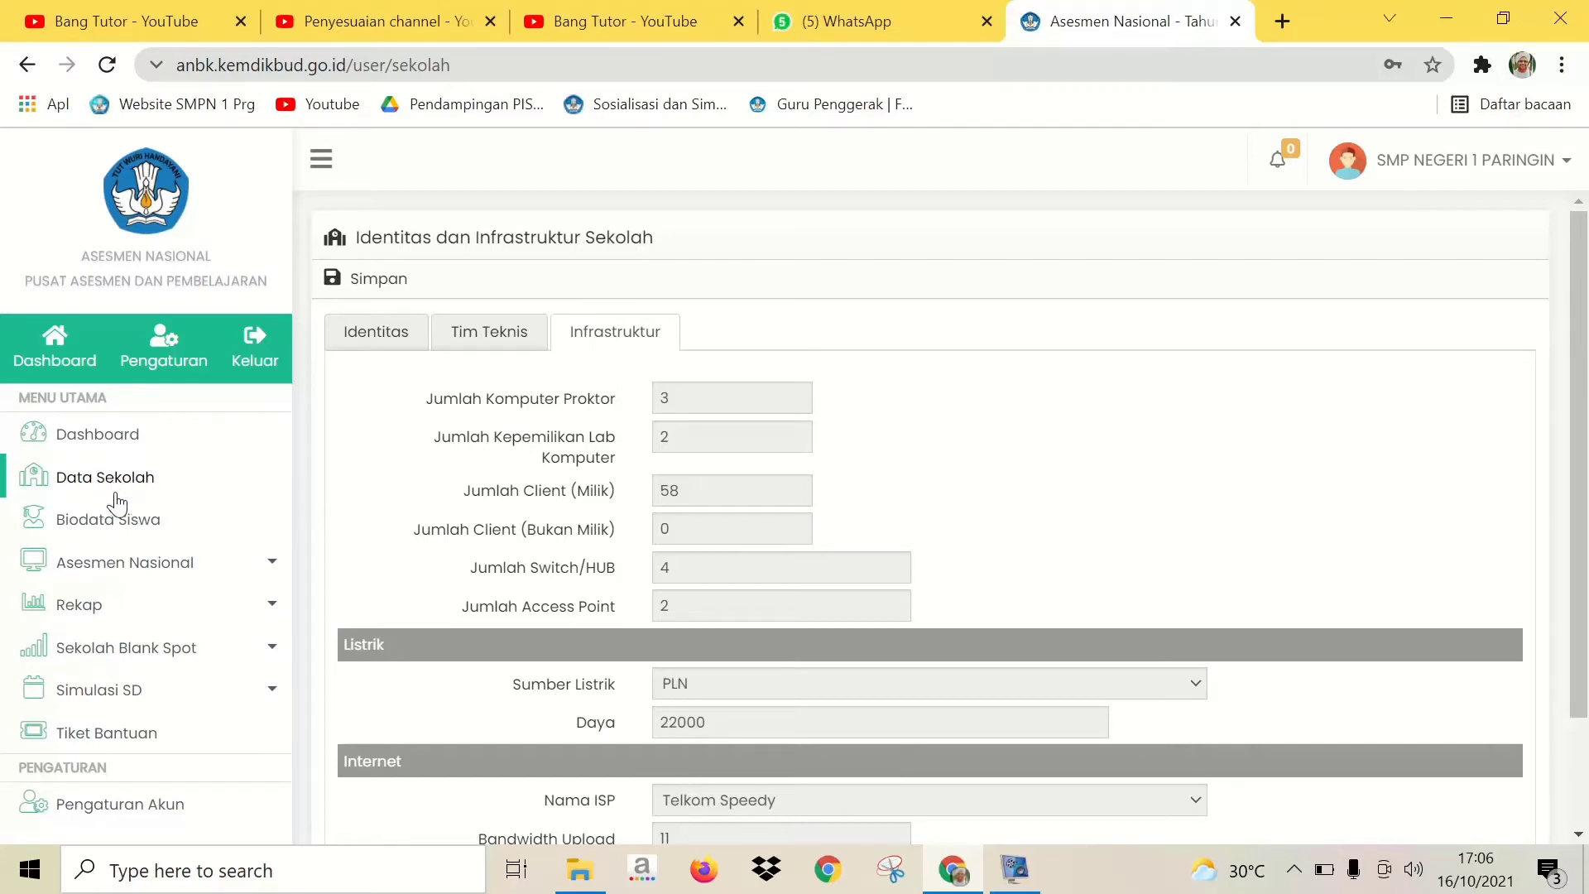
Open the student biodata (Biodata Siswa) and view the options of the school filter above the participant list
left_click(133, 535)
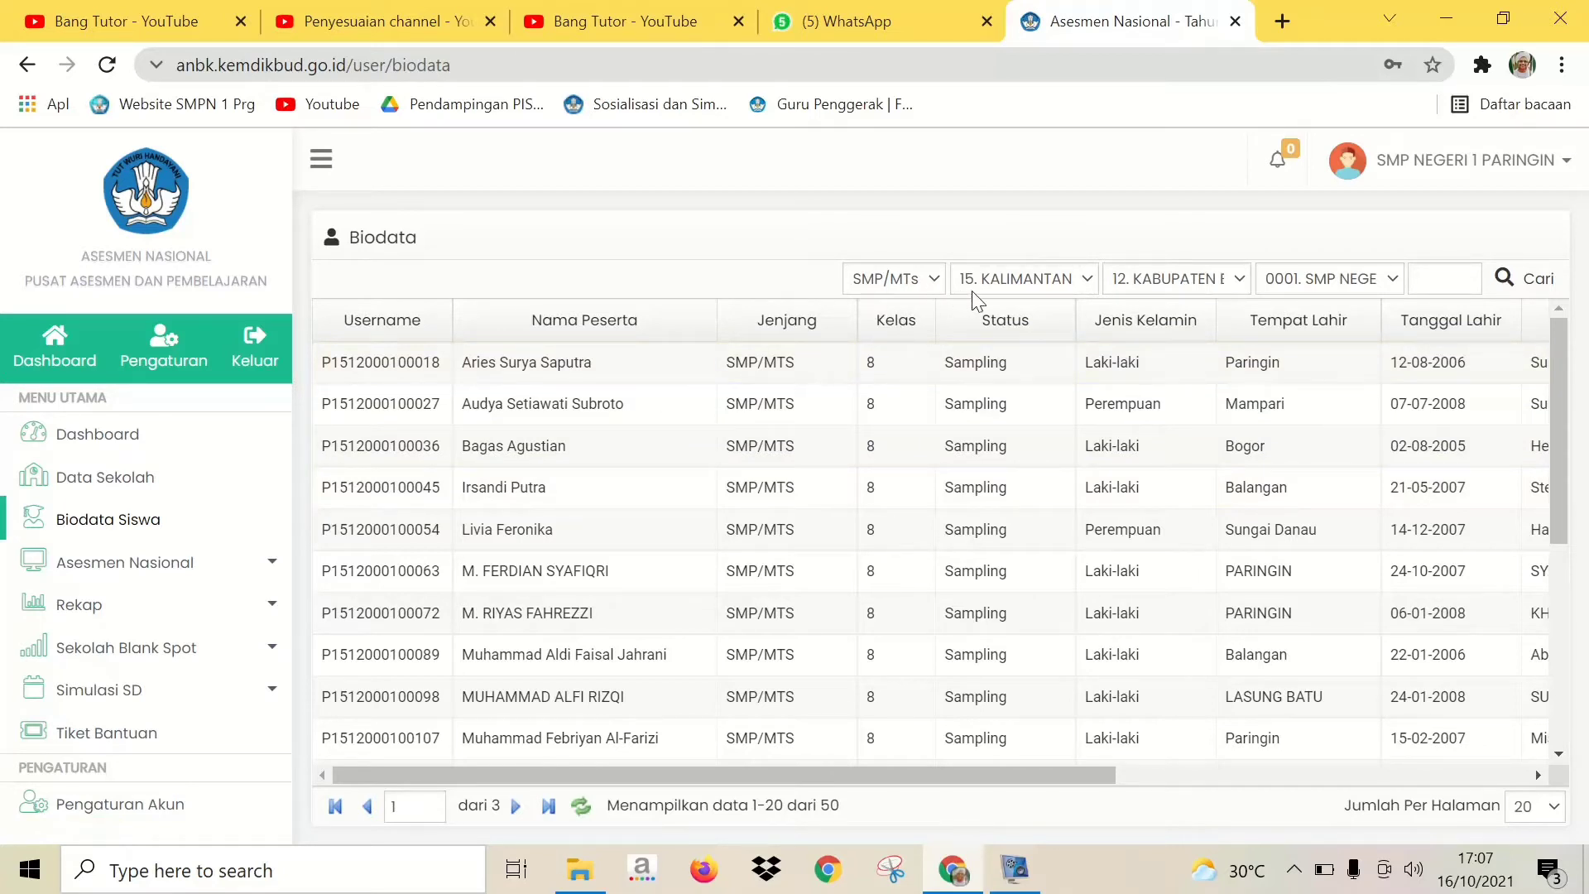
left_click(1318, 280)
left_click(1318, 281)
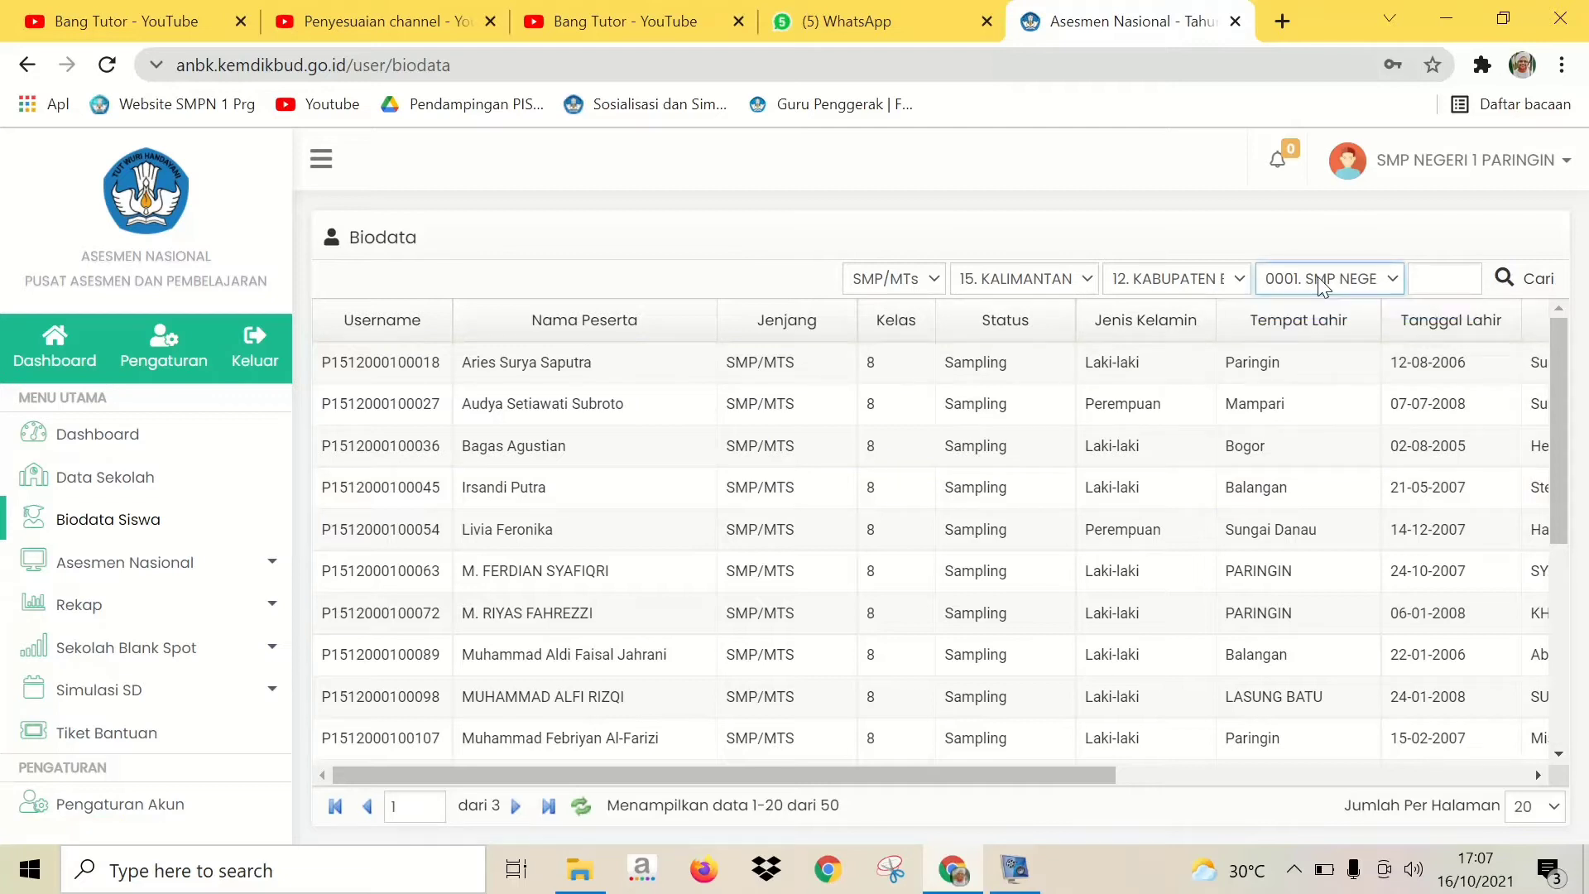
left_click(1318, 280)
left_click(1318, 280)
left_click(1318, 281)
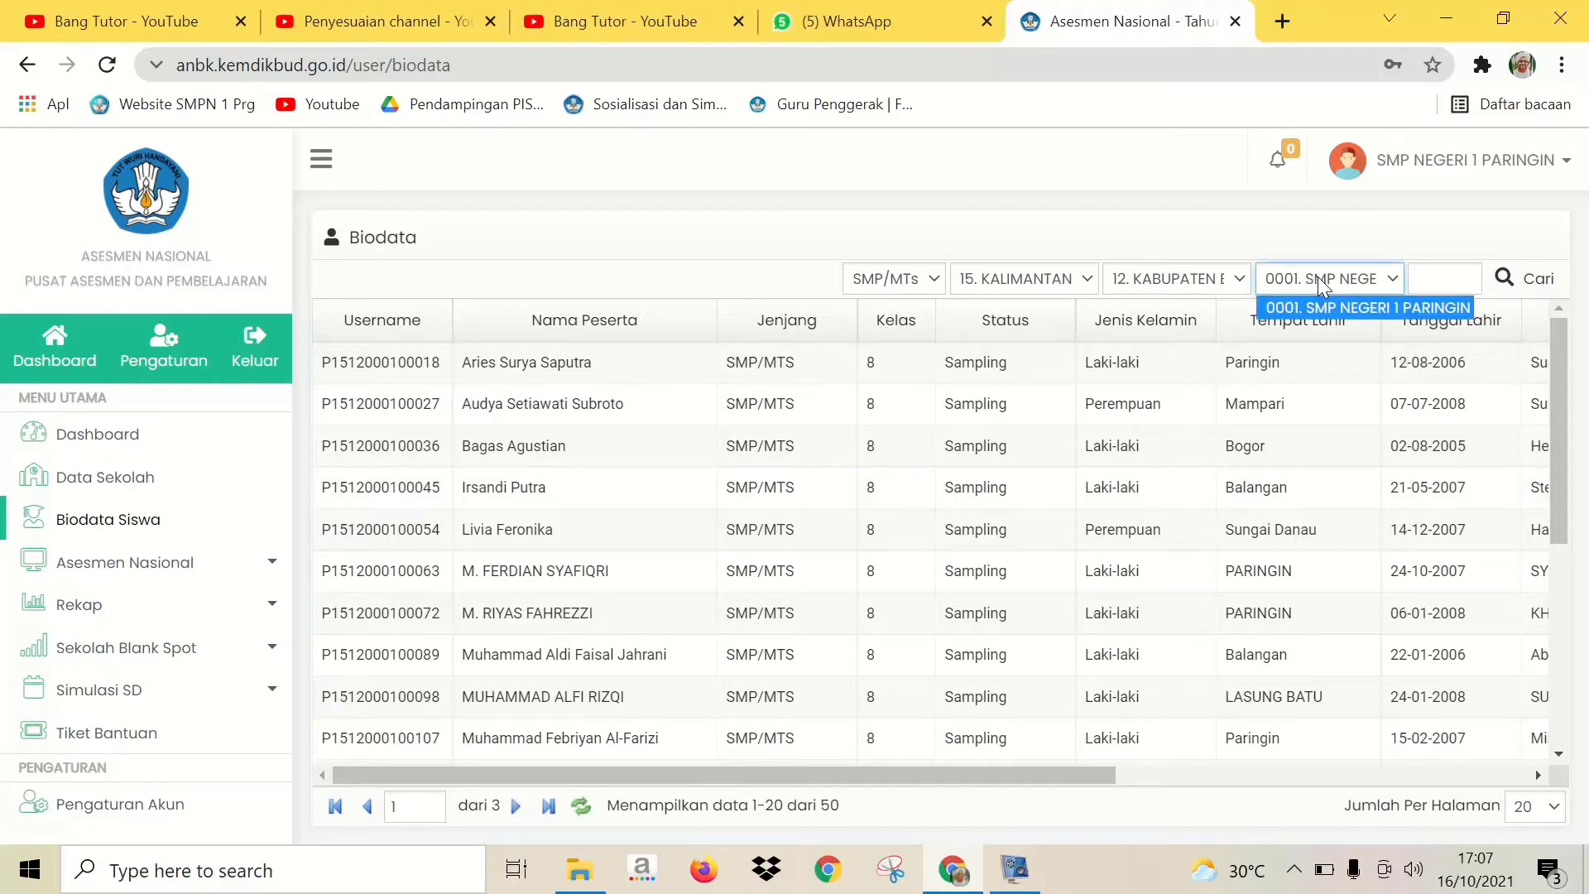
left_click(1318, 281)
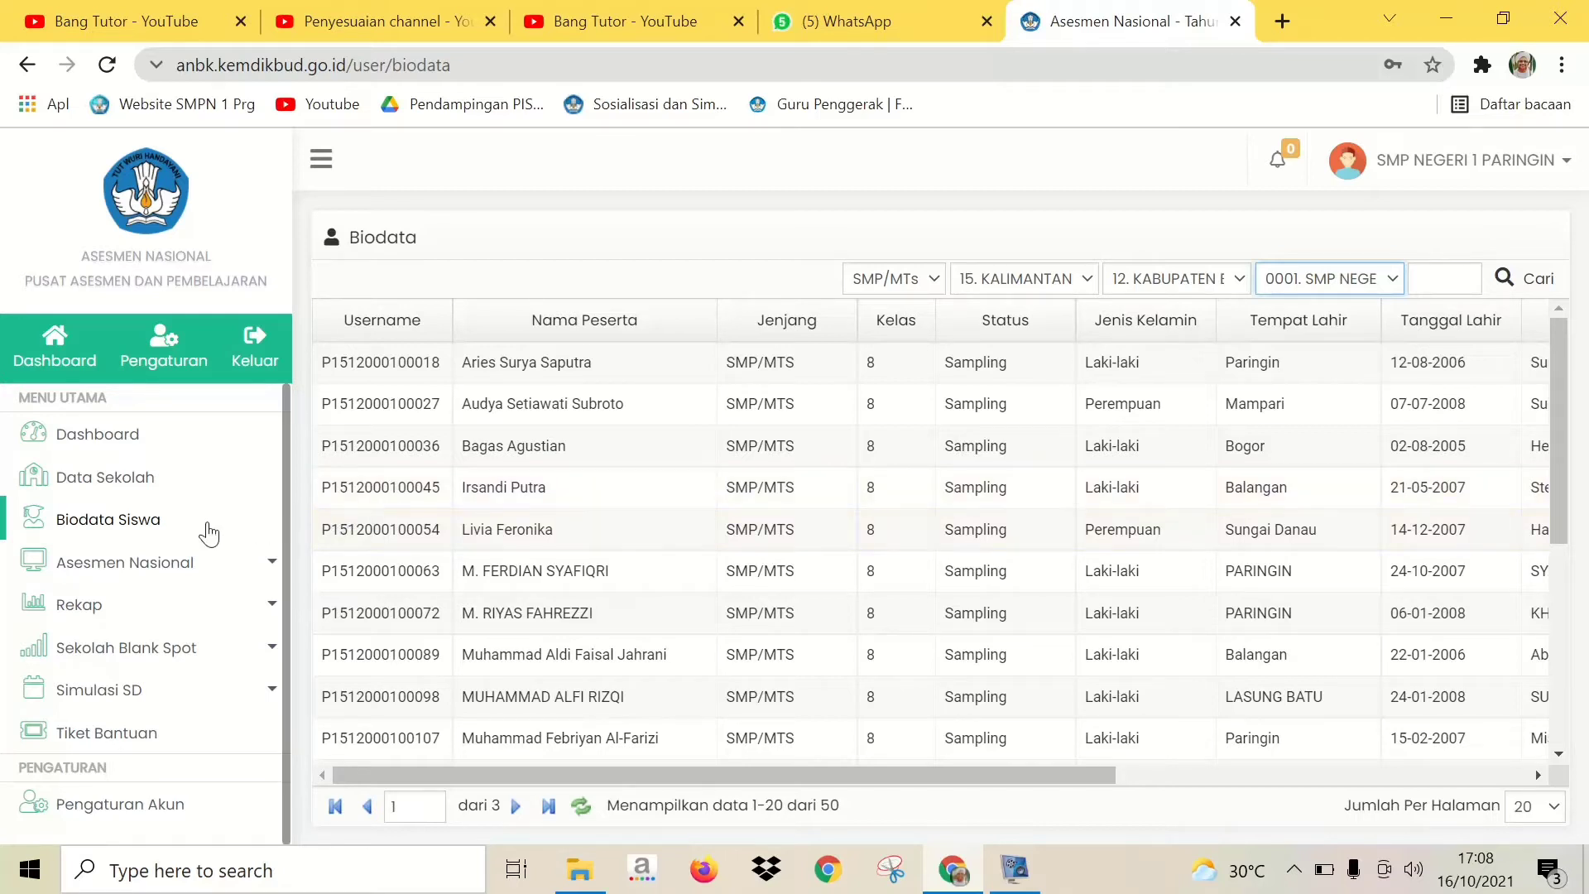
Expand Asesmen Nasional, look through its submenu entries and open the Penjelasan page
left_click(143, 567)
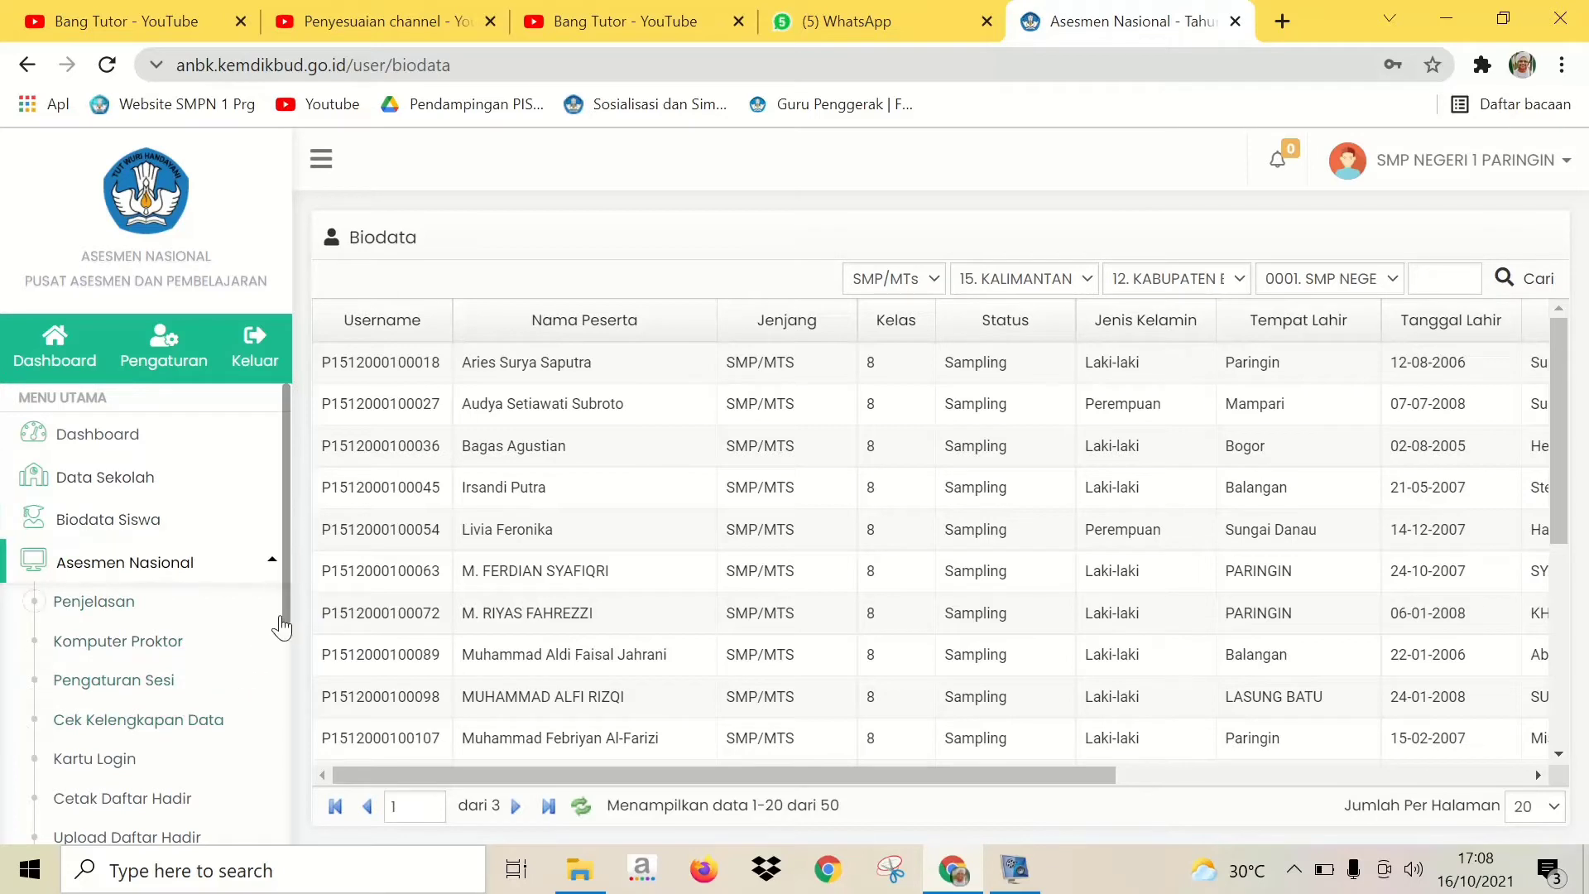
left_click_drag(285, 620, 287, 712)
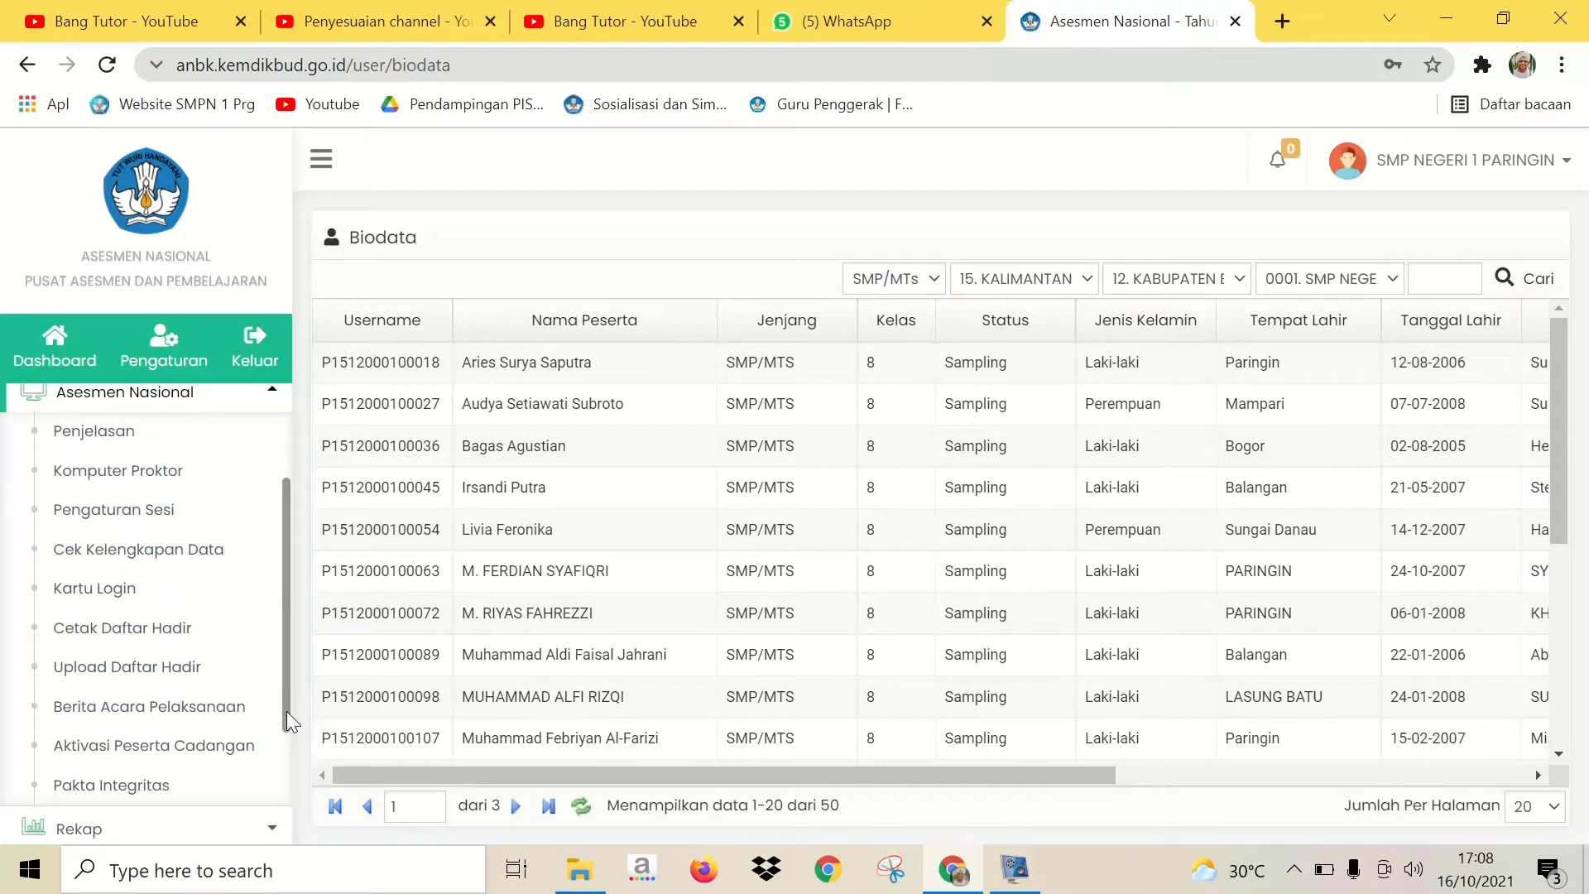
left_click_drag(286, 712, 286, 709)
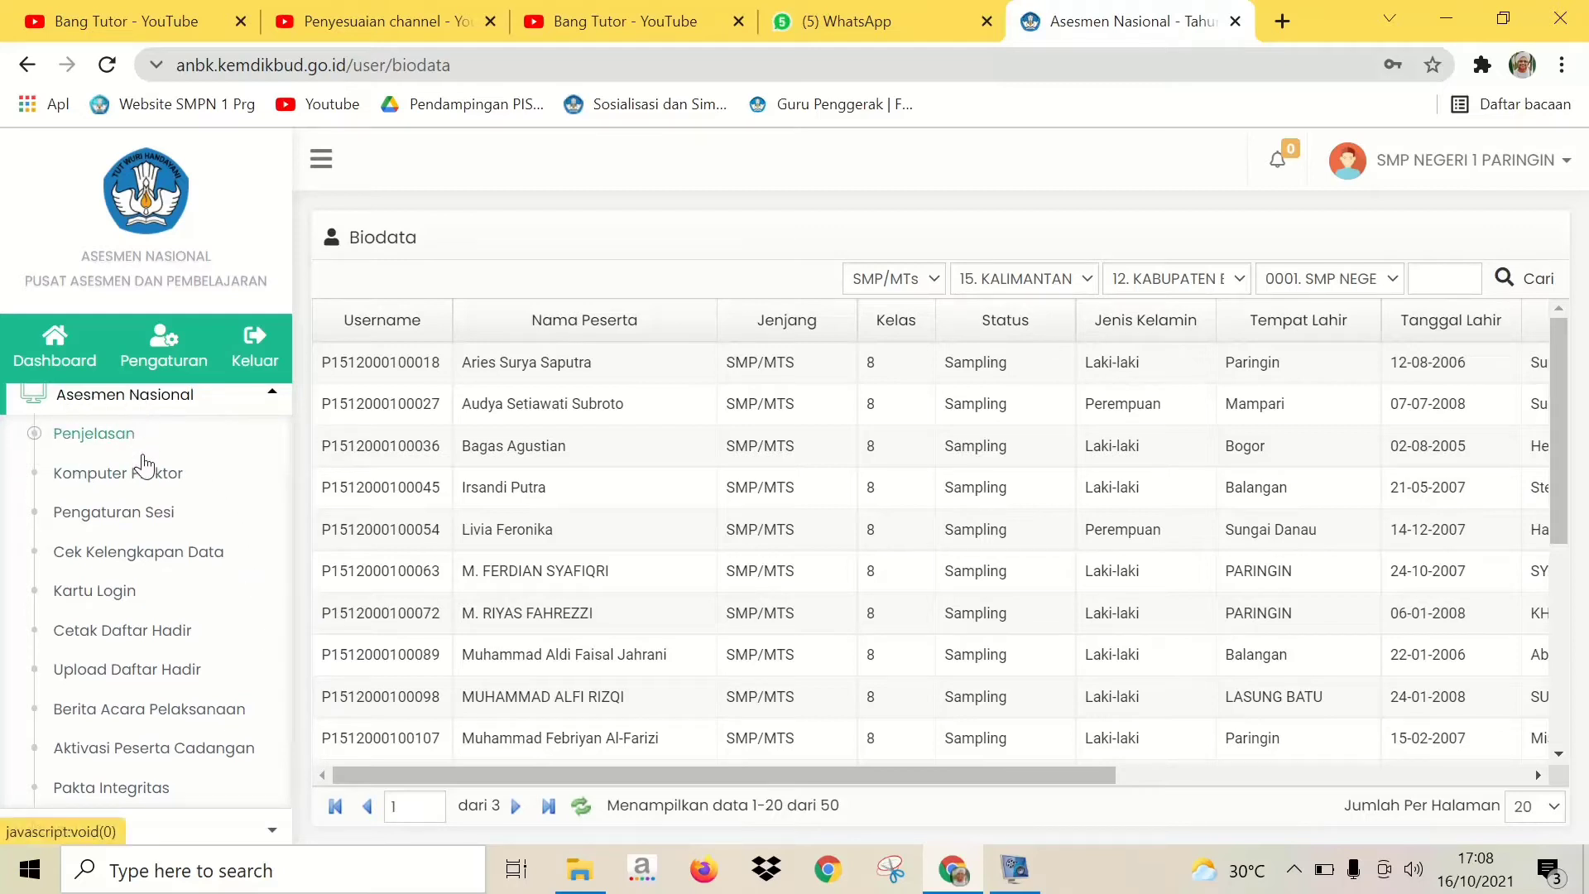
left_click(93, 452)
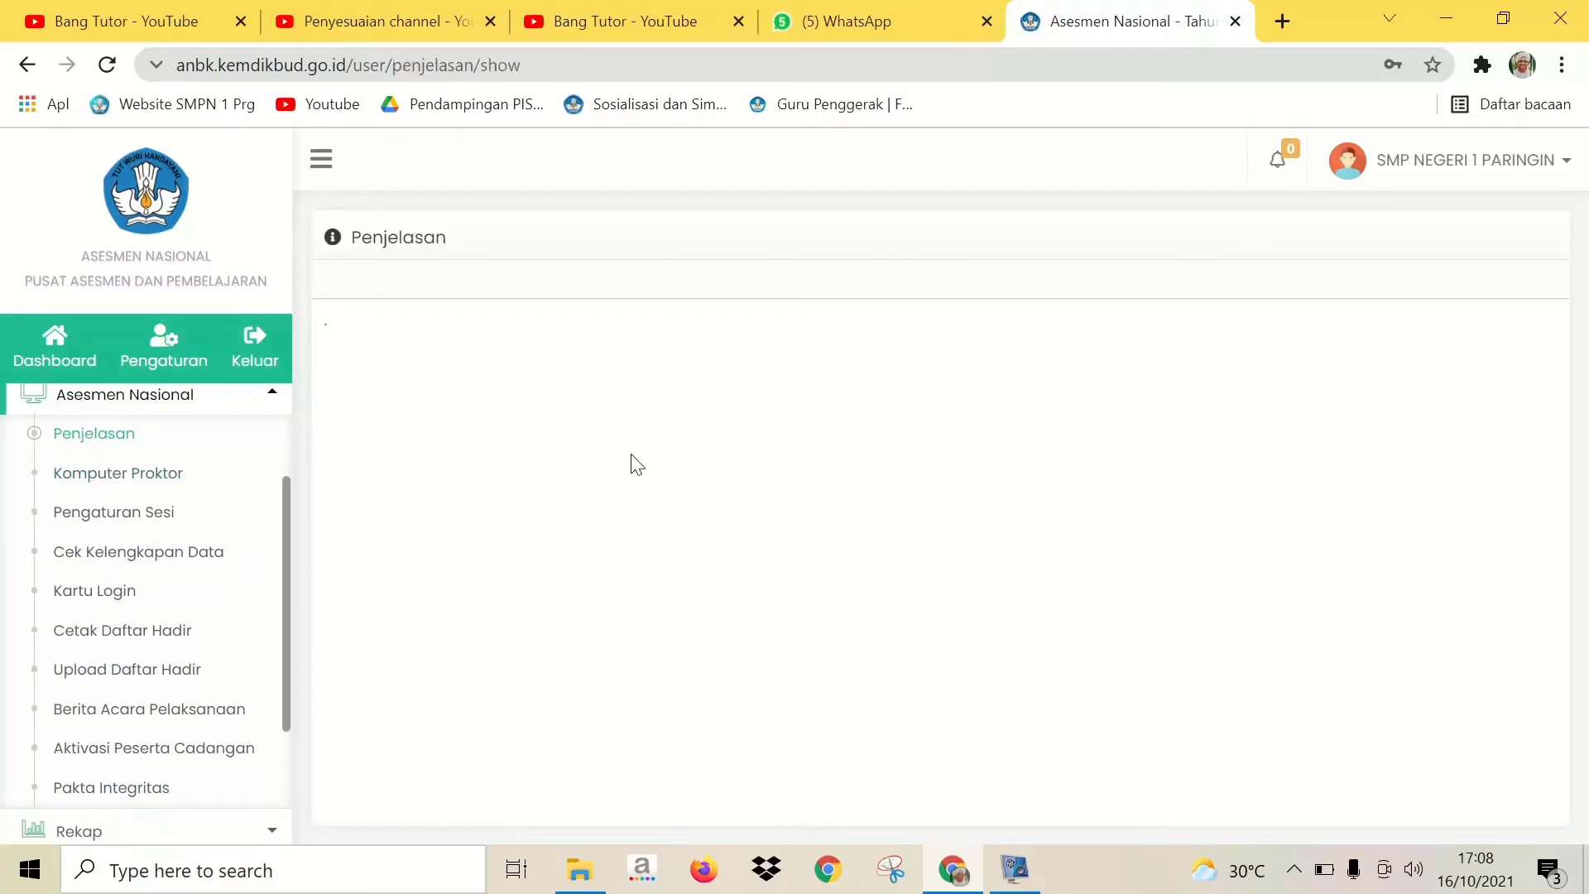
Open the Komputer Proktor data, locate the ProktorBrowser shortcut on the desktop, and return to the Chrome page
left_click(121, 476)
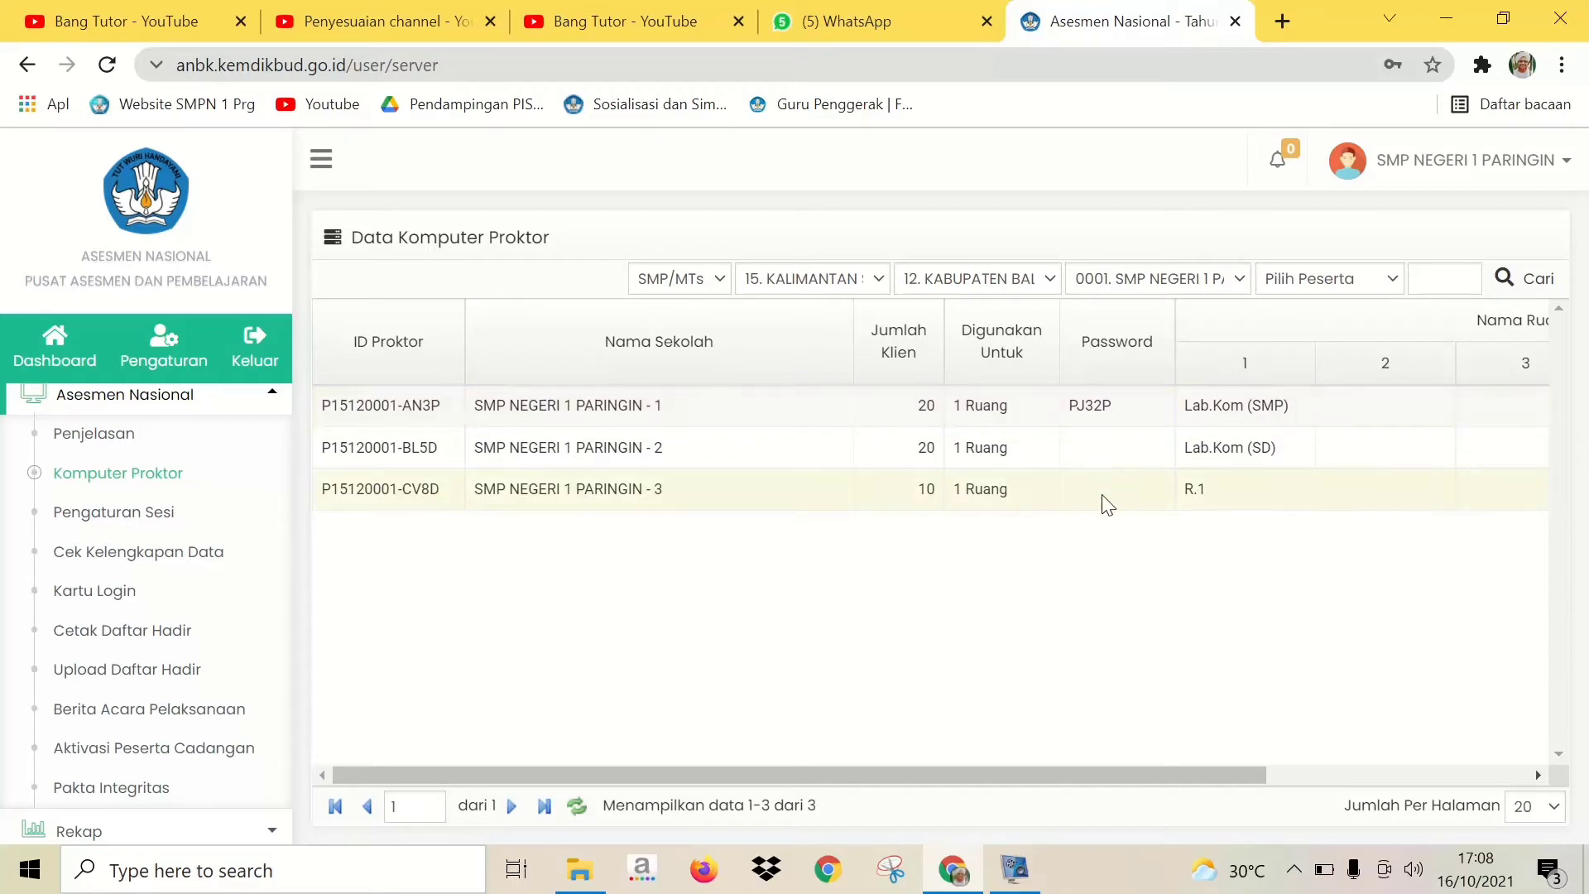
left_click(951, 879)
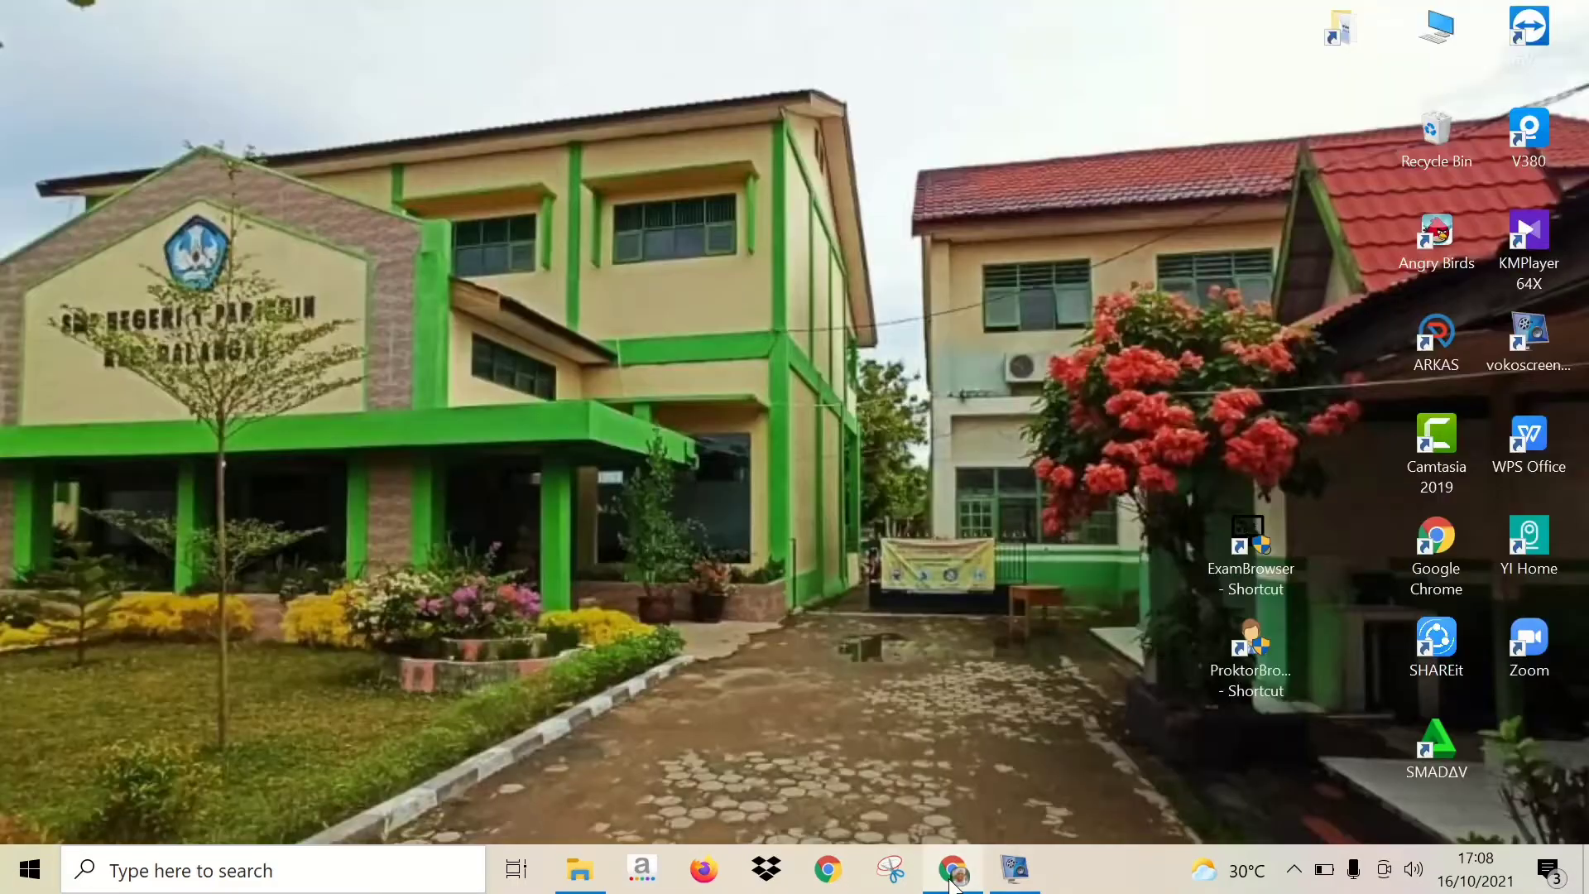
left_click(1231, 660)
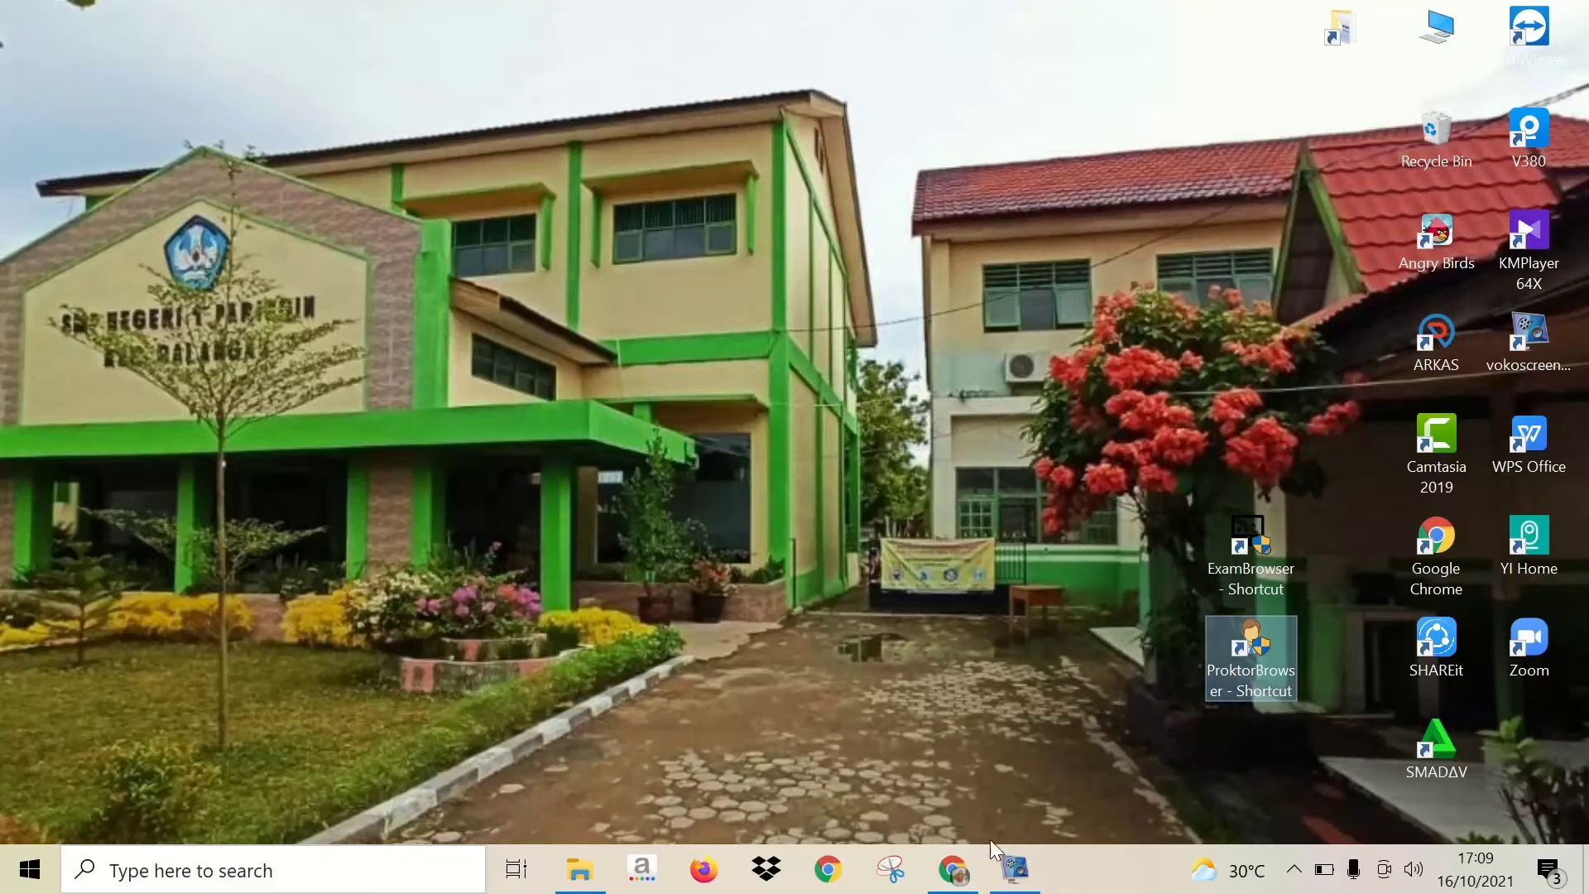
left_click(958, 861)
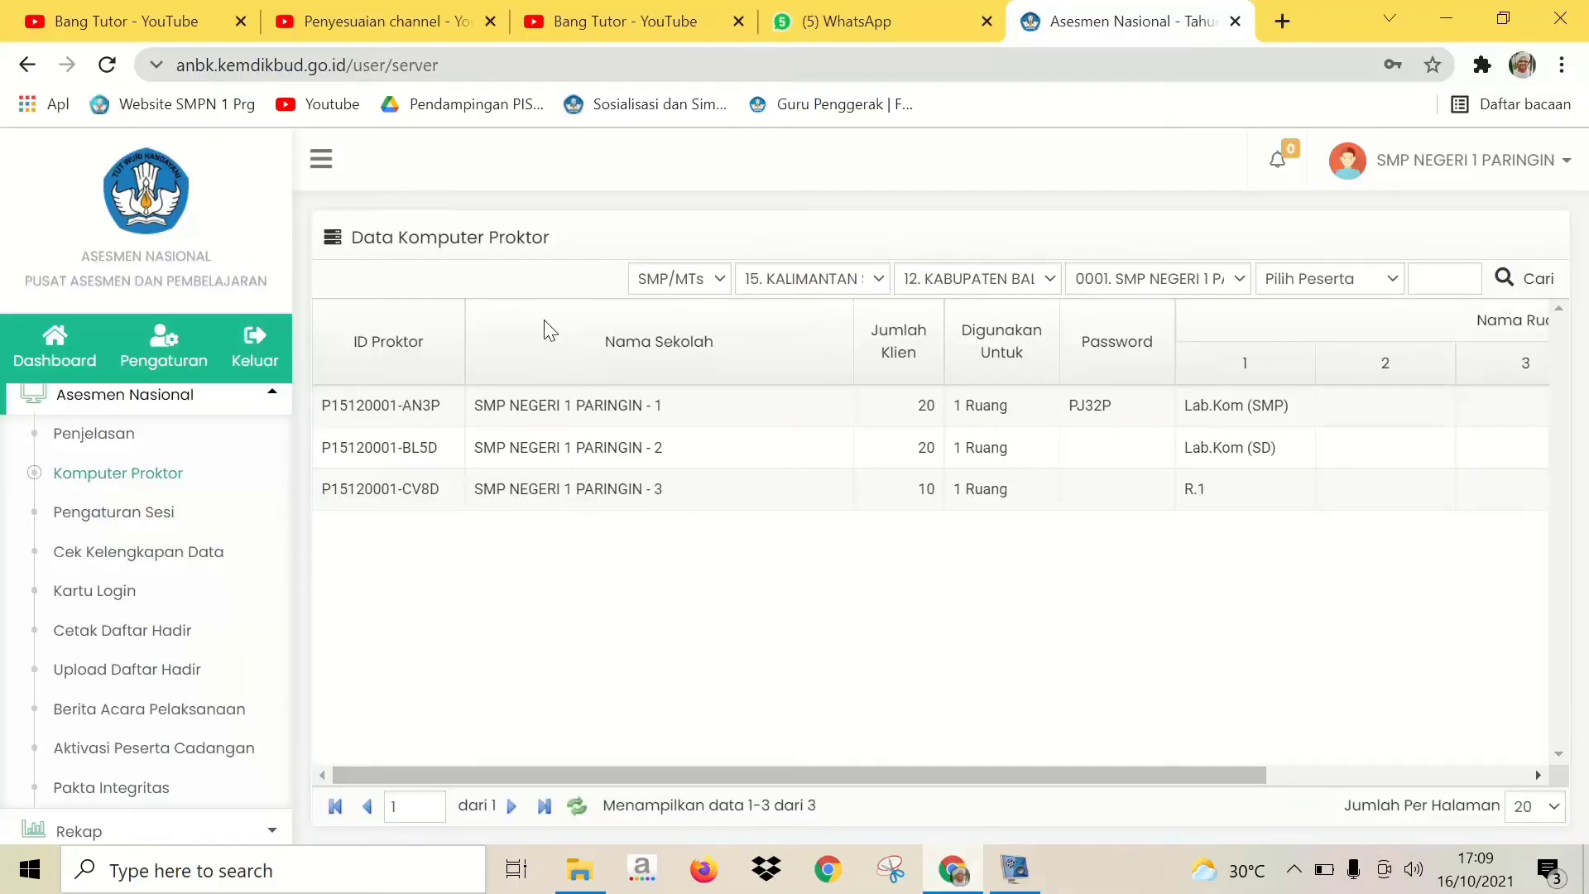
left_click(942, 853)
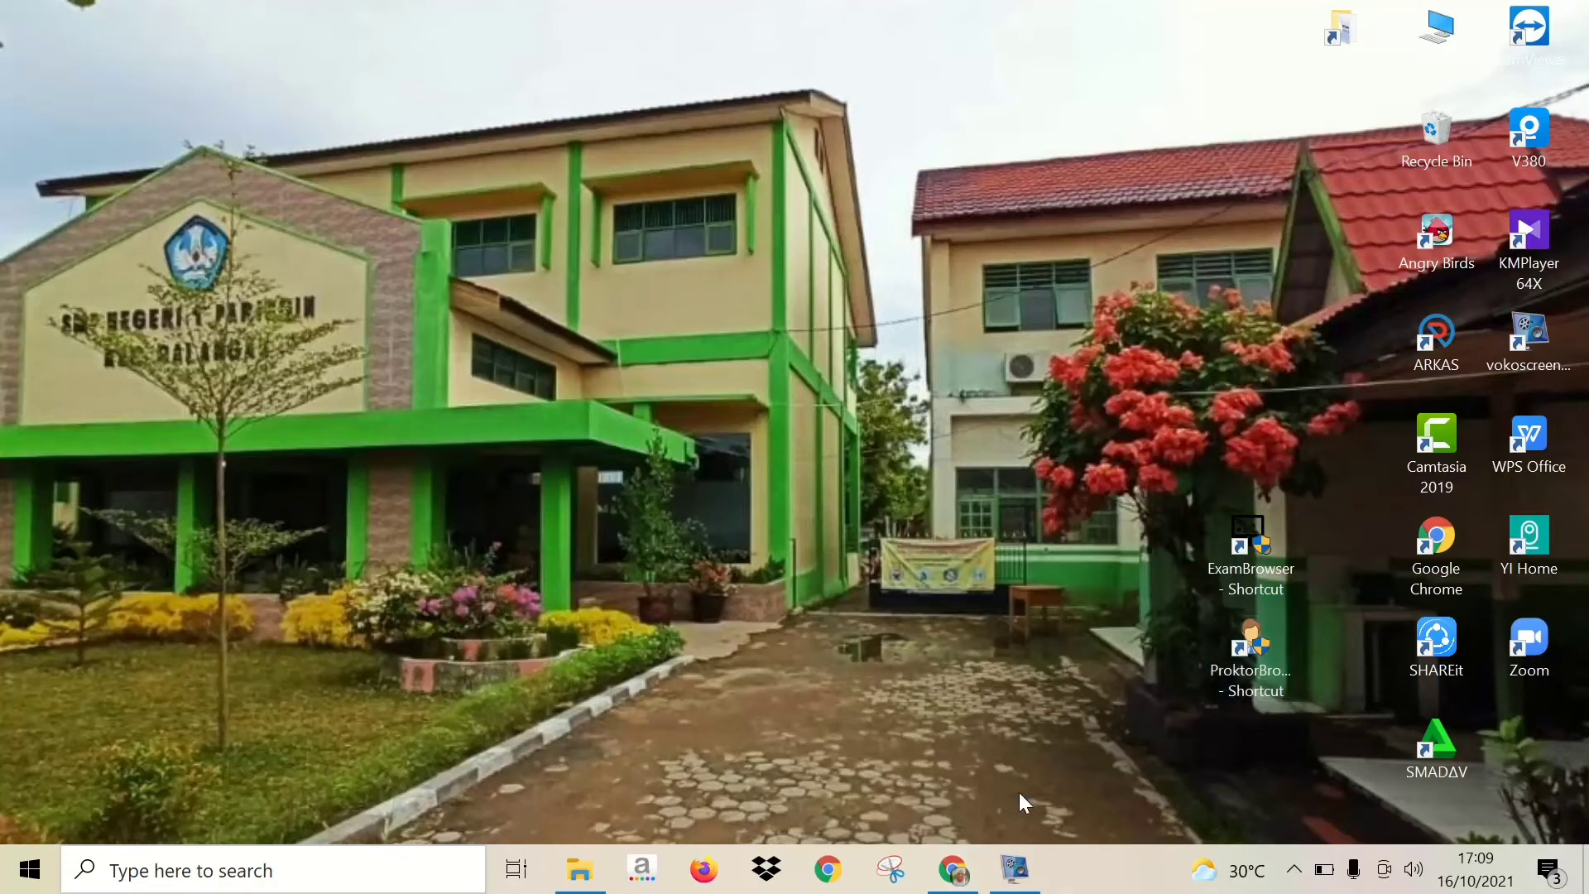
left_click(956, 871)
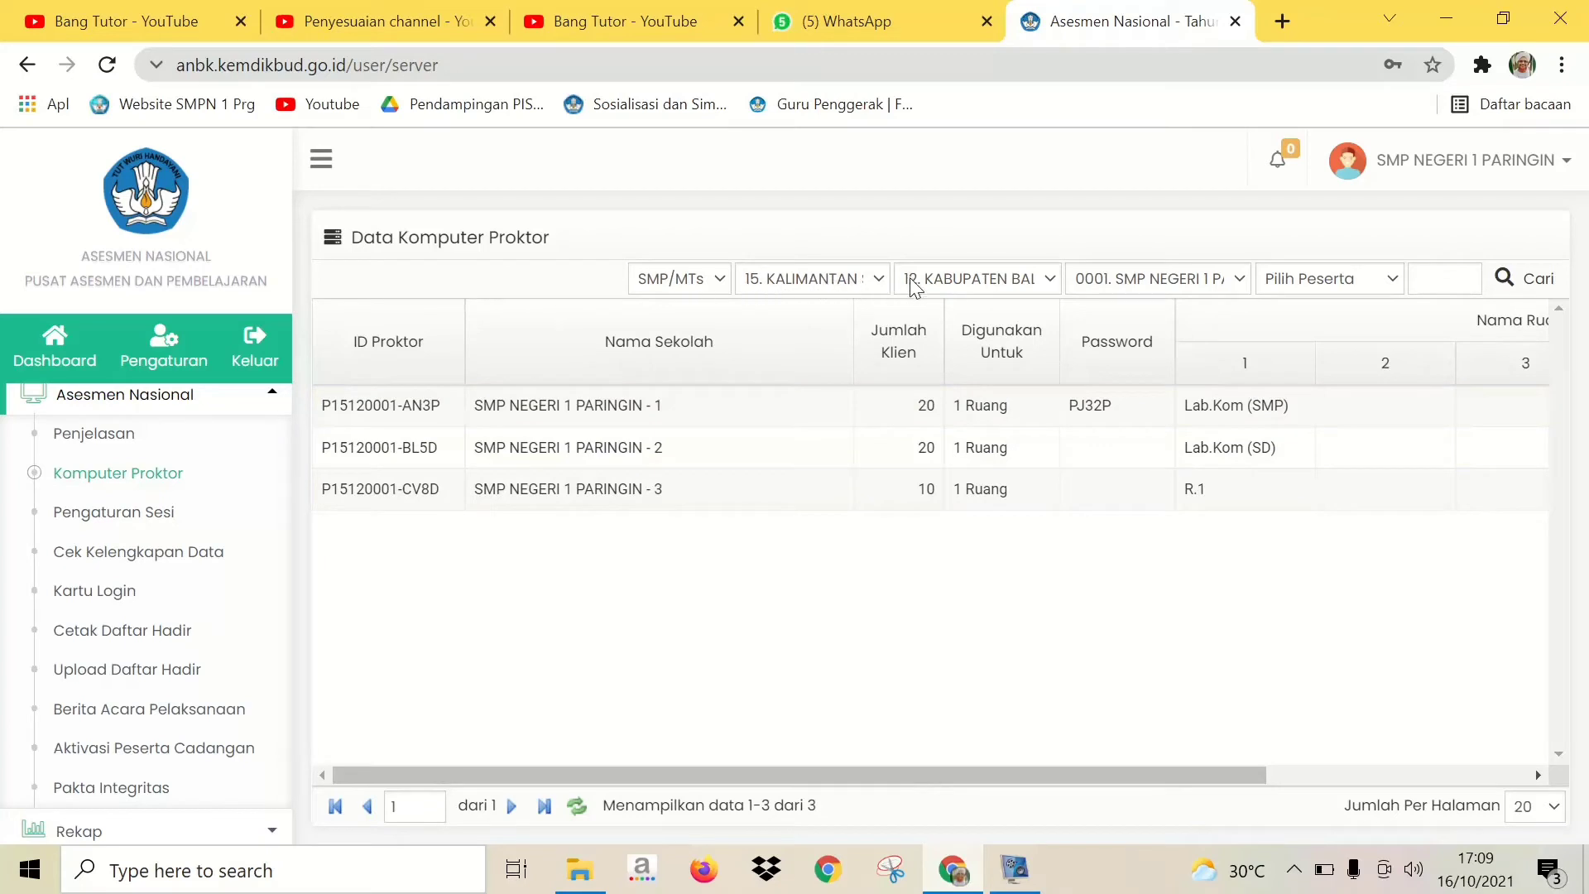
Filter the Data Komputer Proktor list to SD/MI participants
left_click(1293, 280)
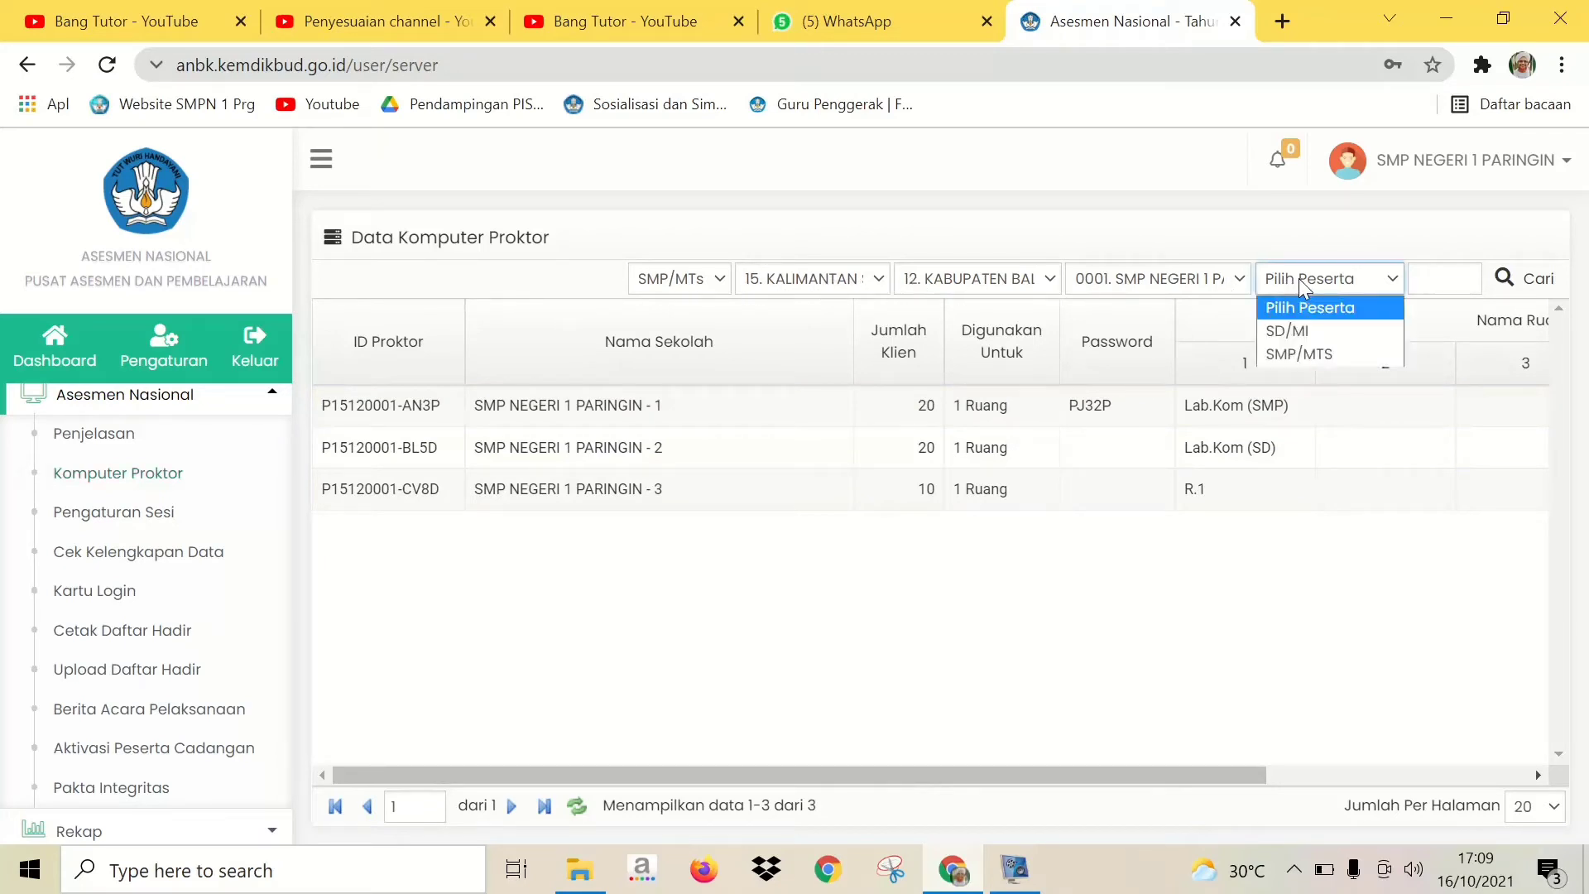
left_click(1322, 329)
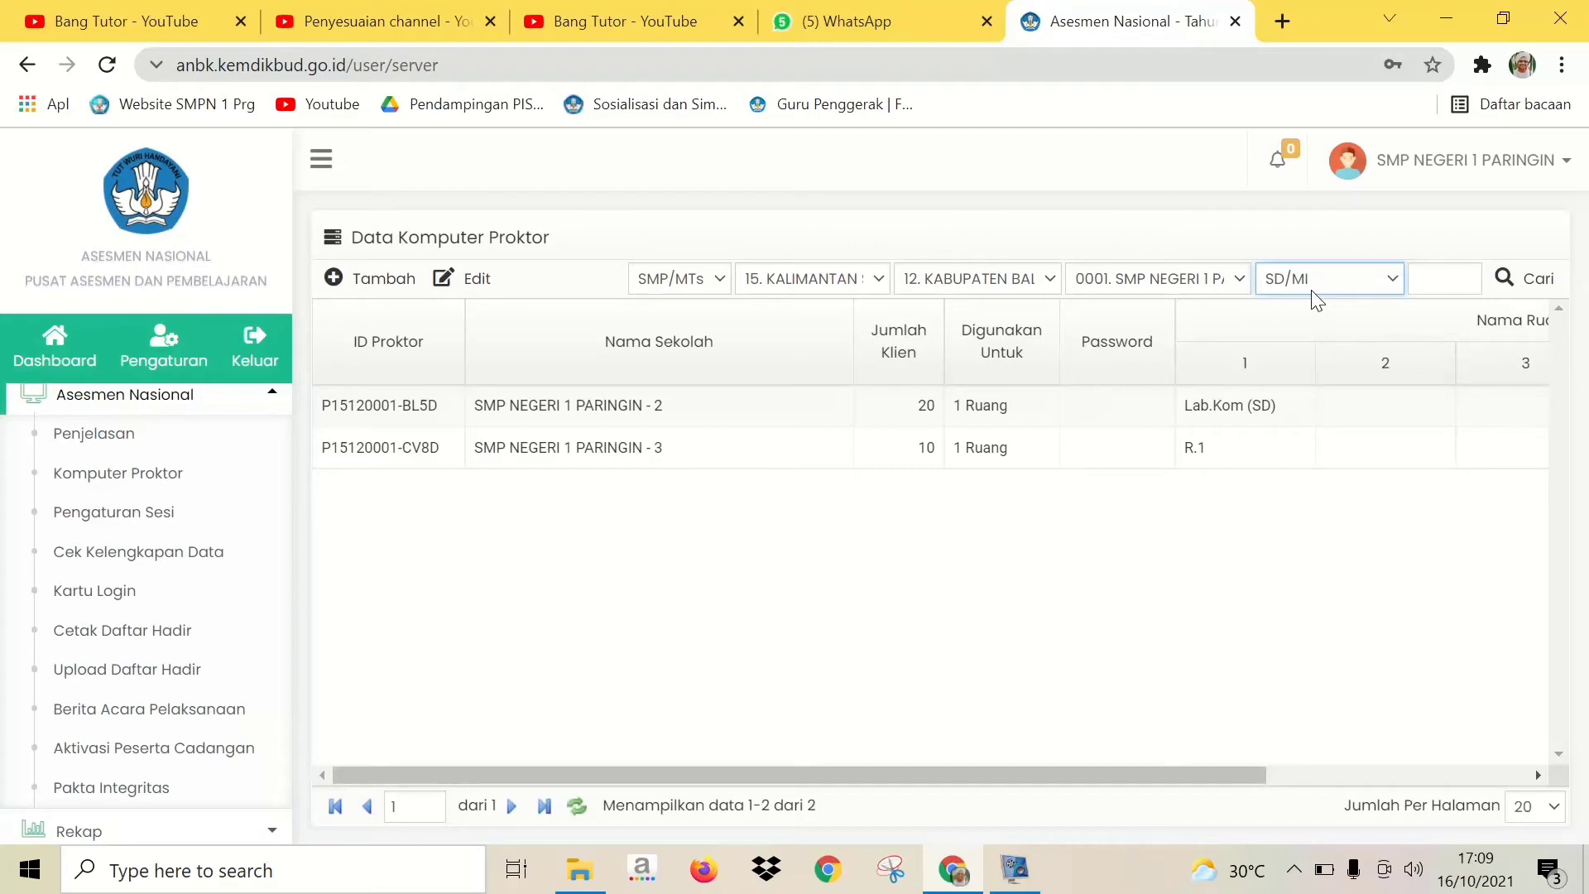
Fill in a new proctor computer with 10 clients, 1 Ruang and room name Simulasi, and close the form without saving
left_click(365, 282)
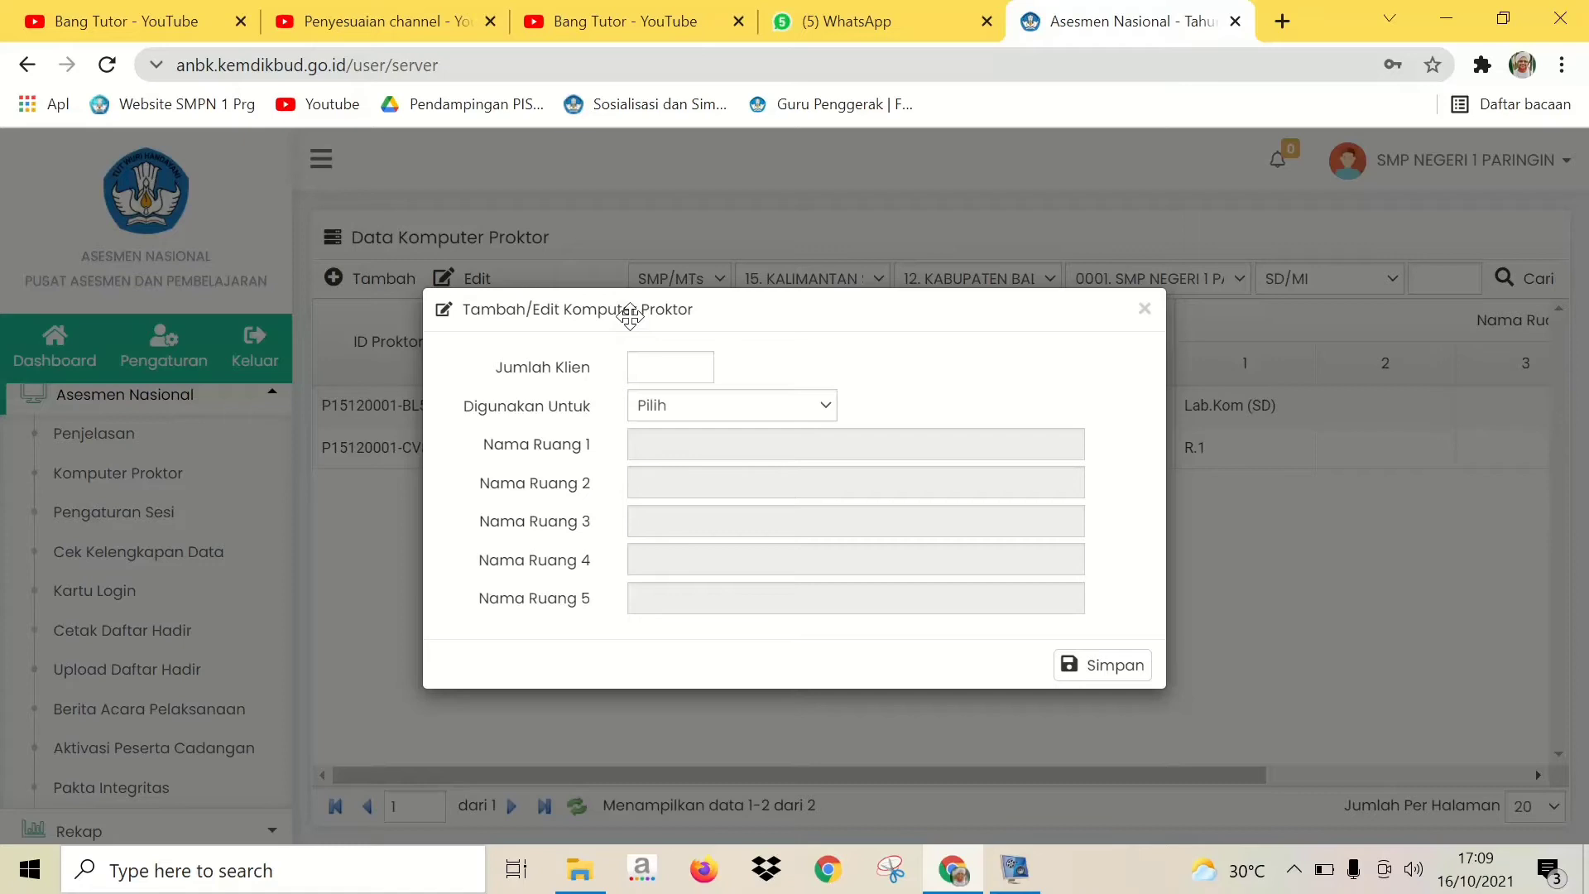
left_click(656, 359)
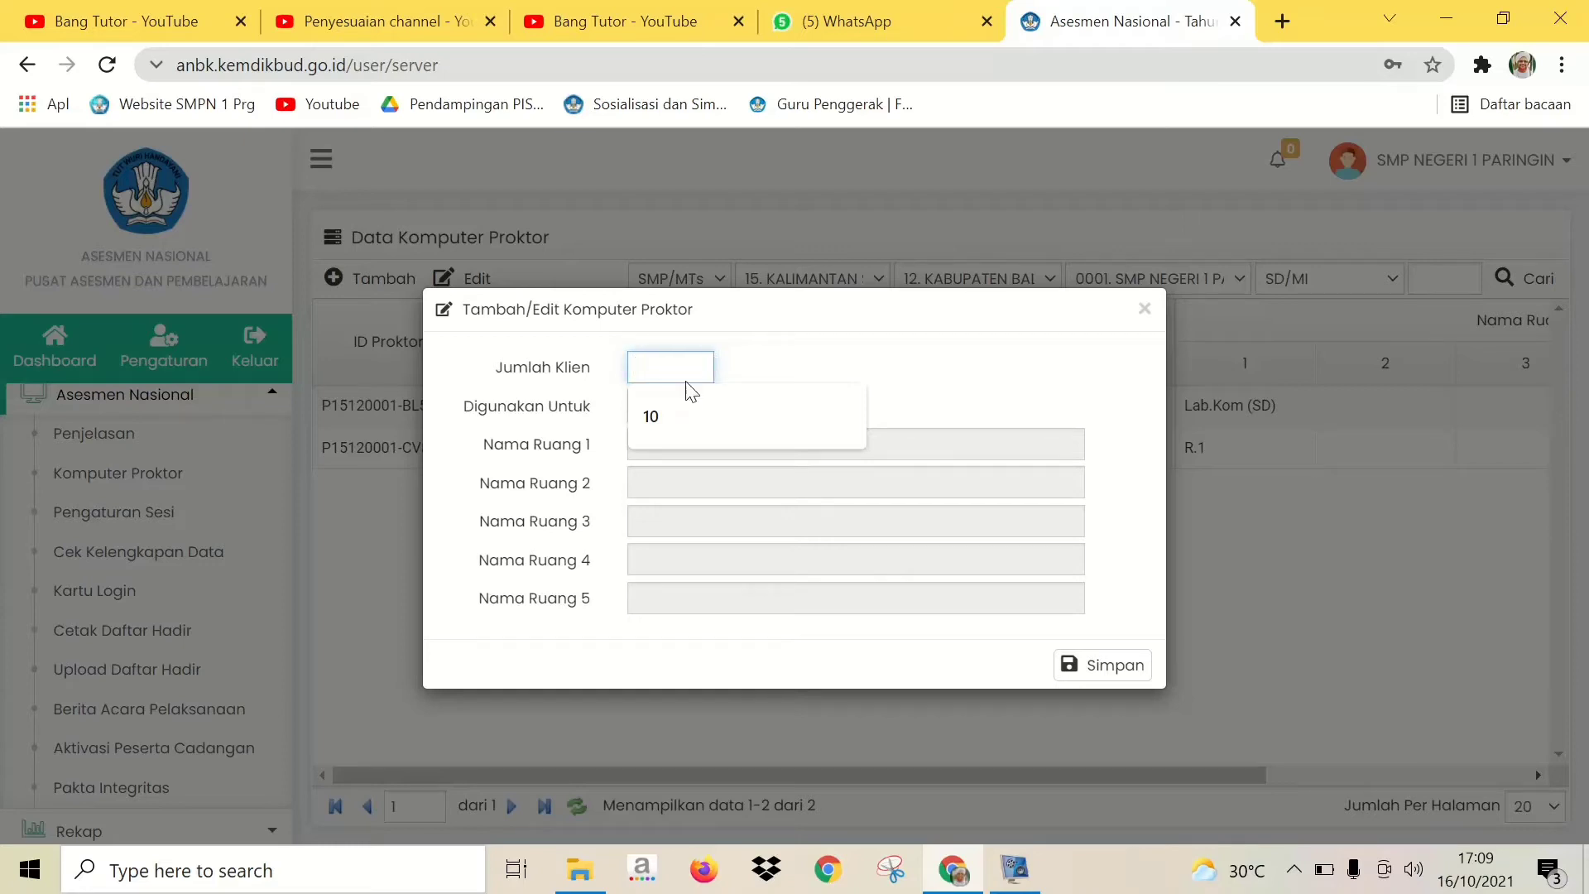
left_click(644, 419)
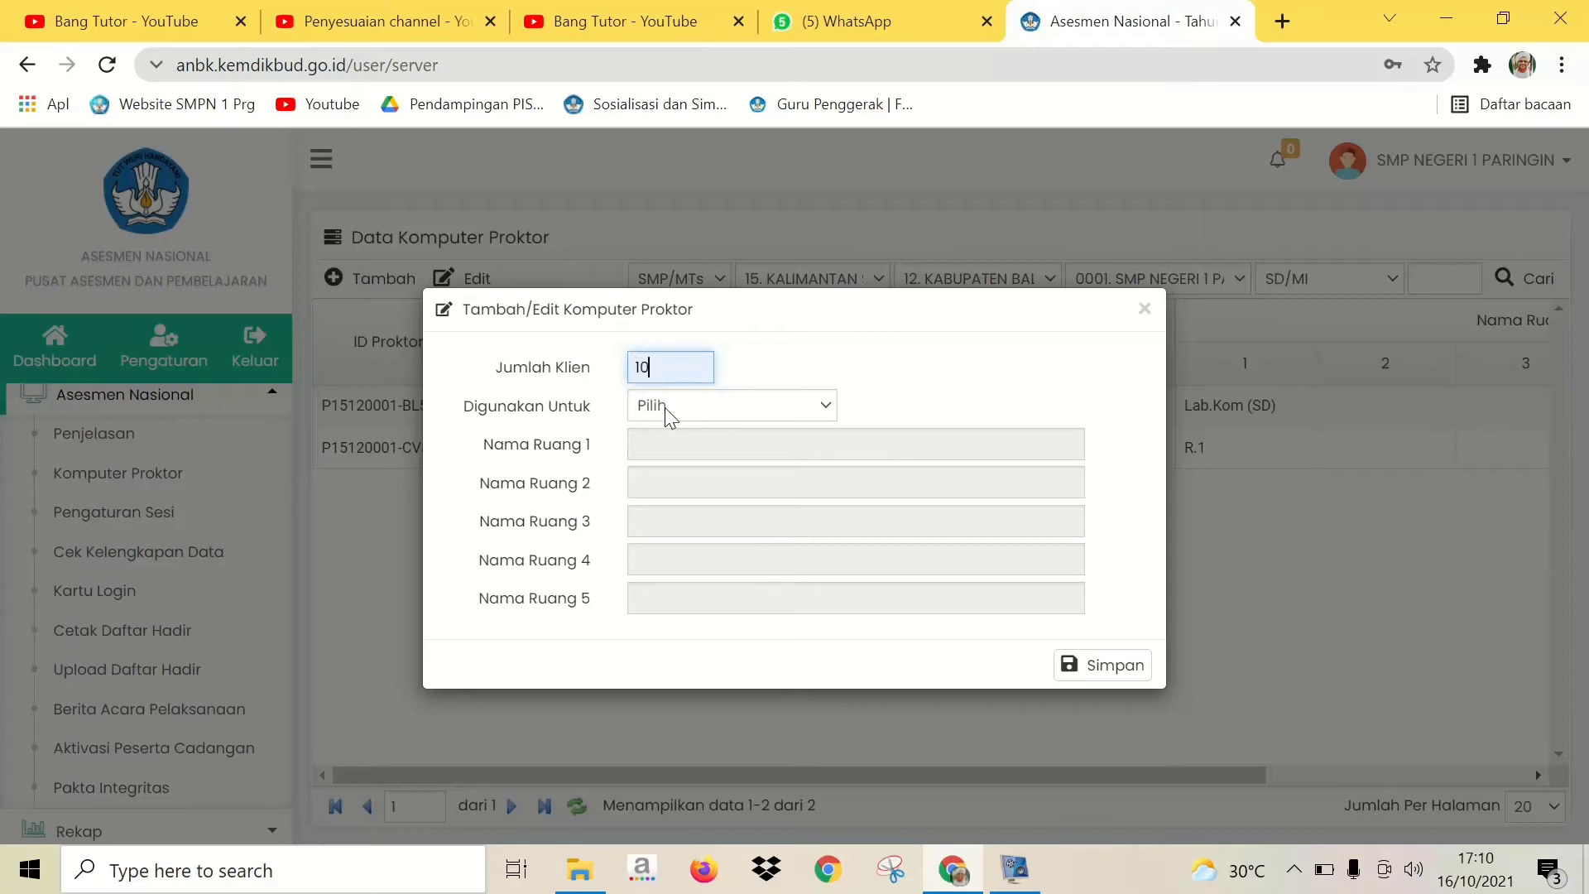
left_click(642, 407)
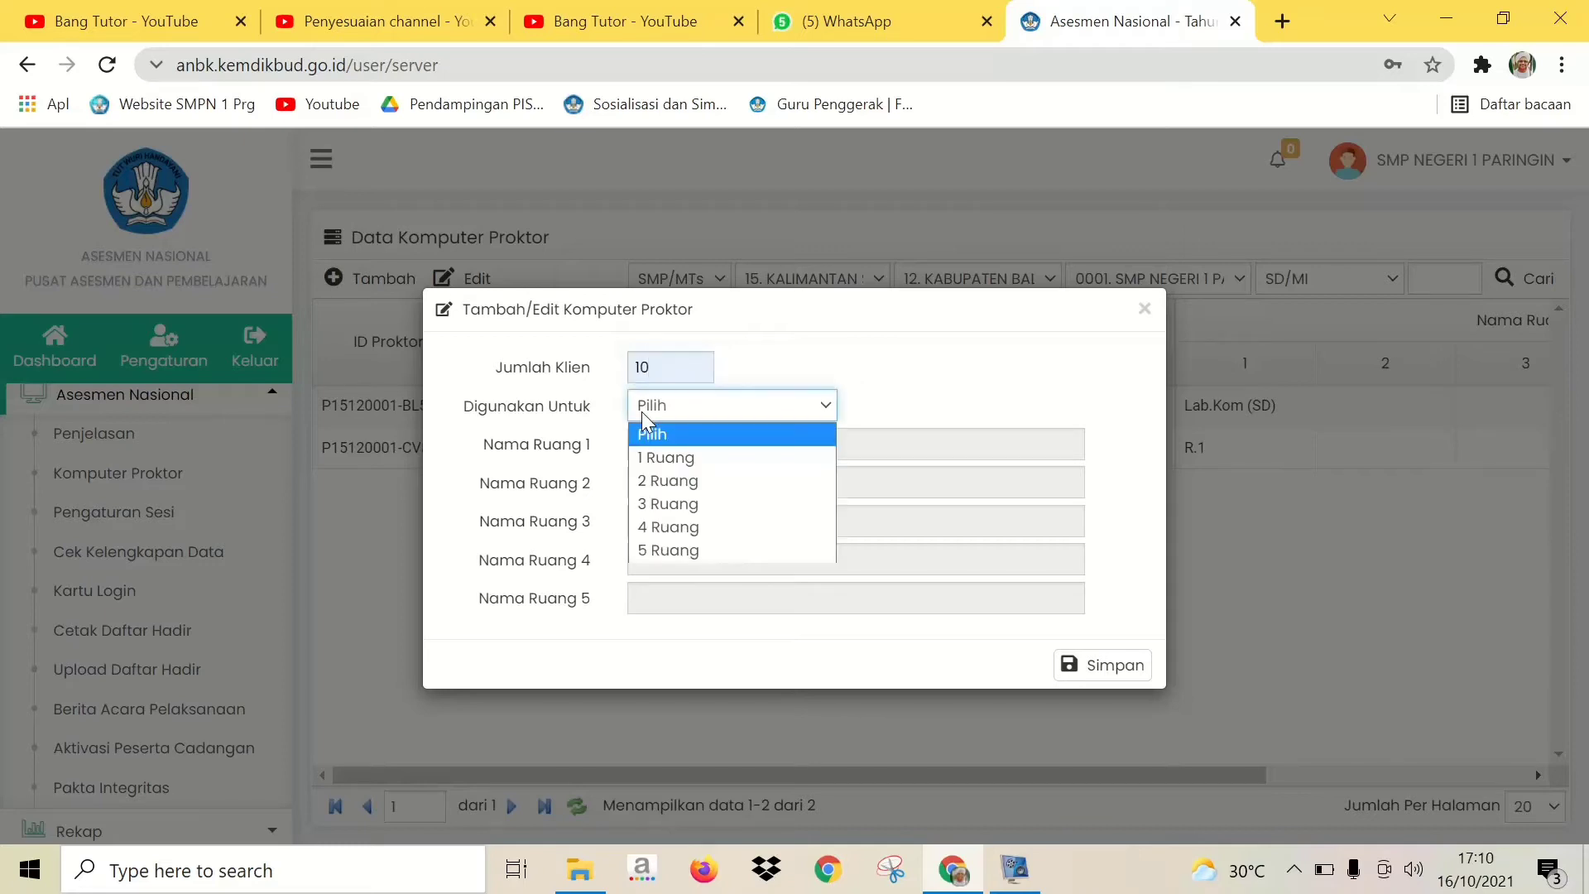
left_click(663, 457)
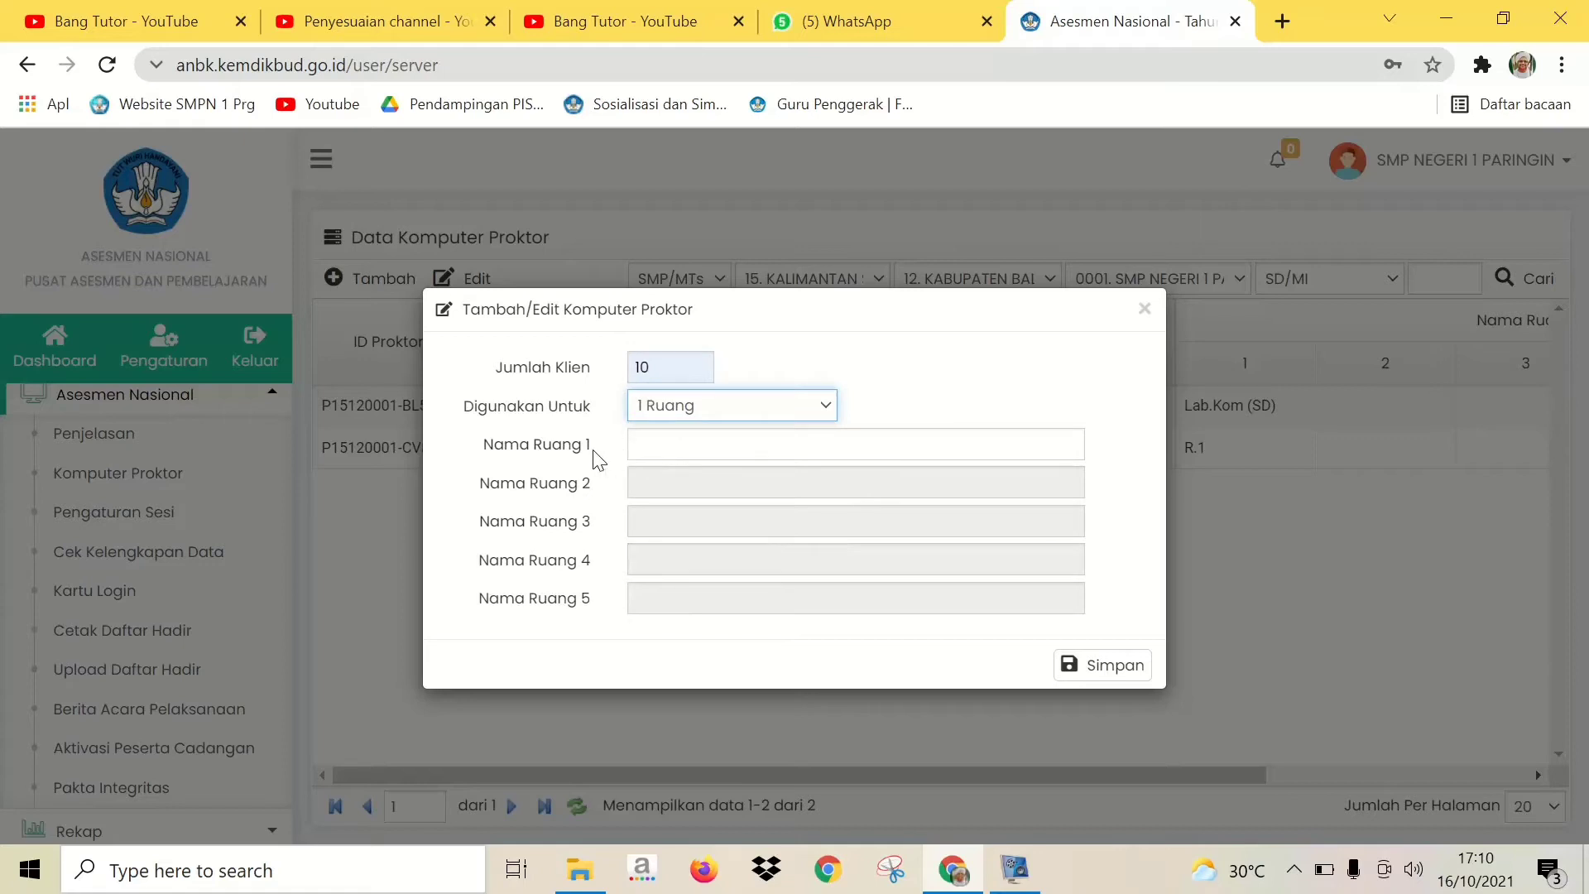
left_click(637, 448)
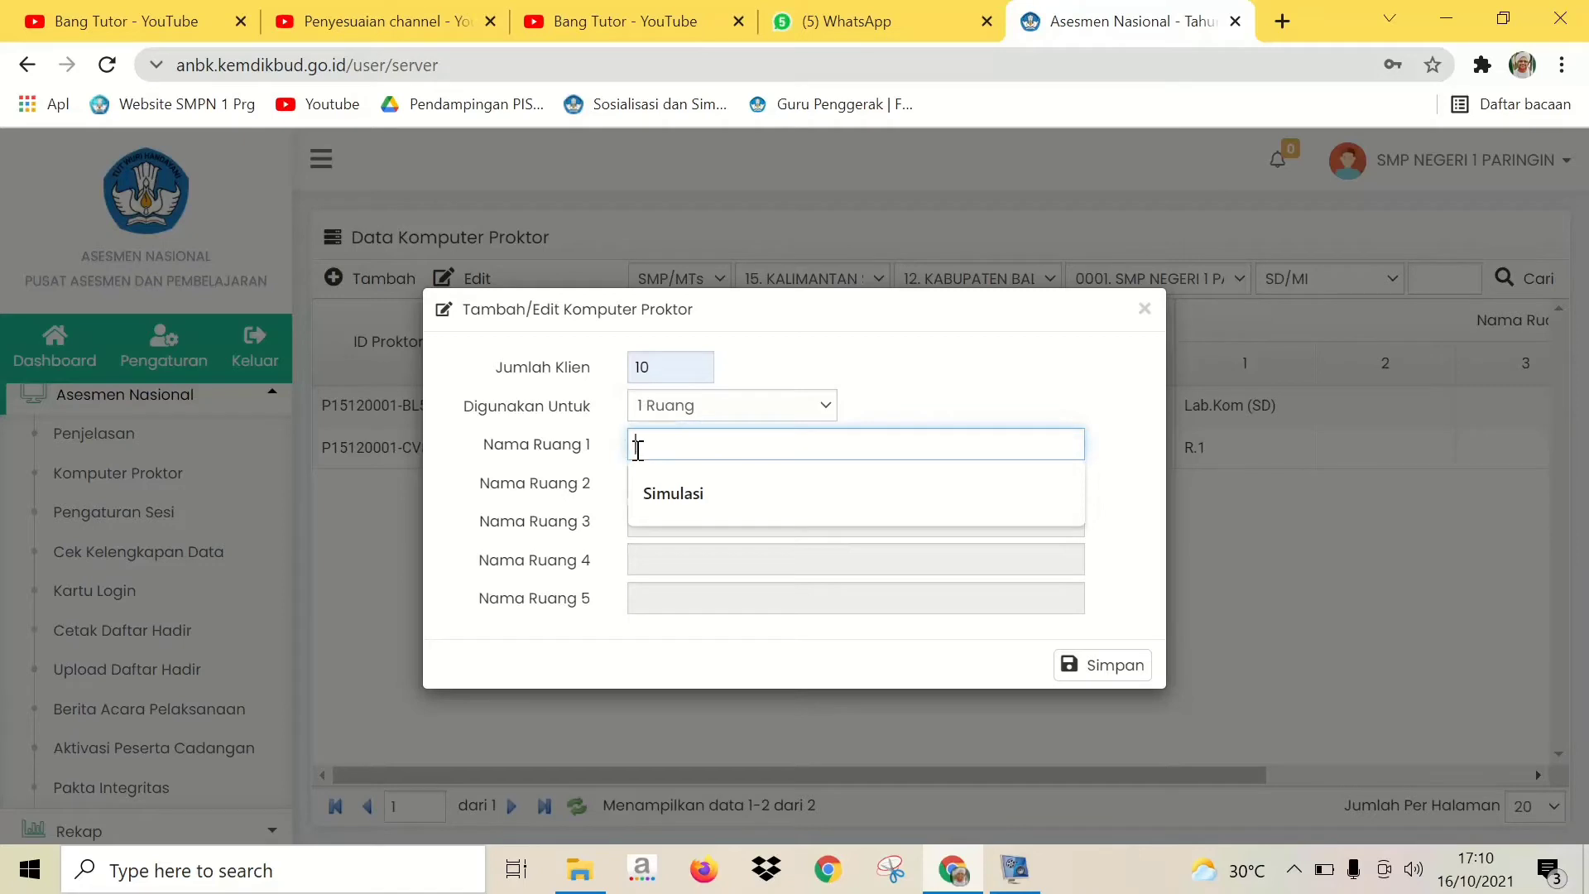
left_click(653, 492)
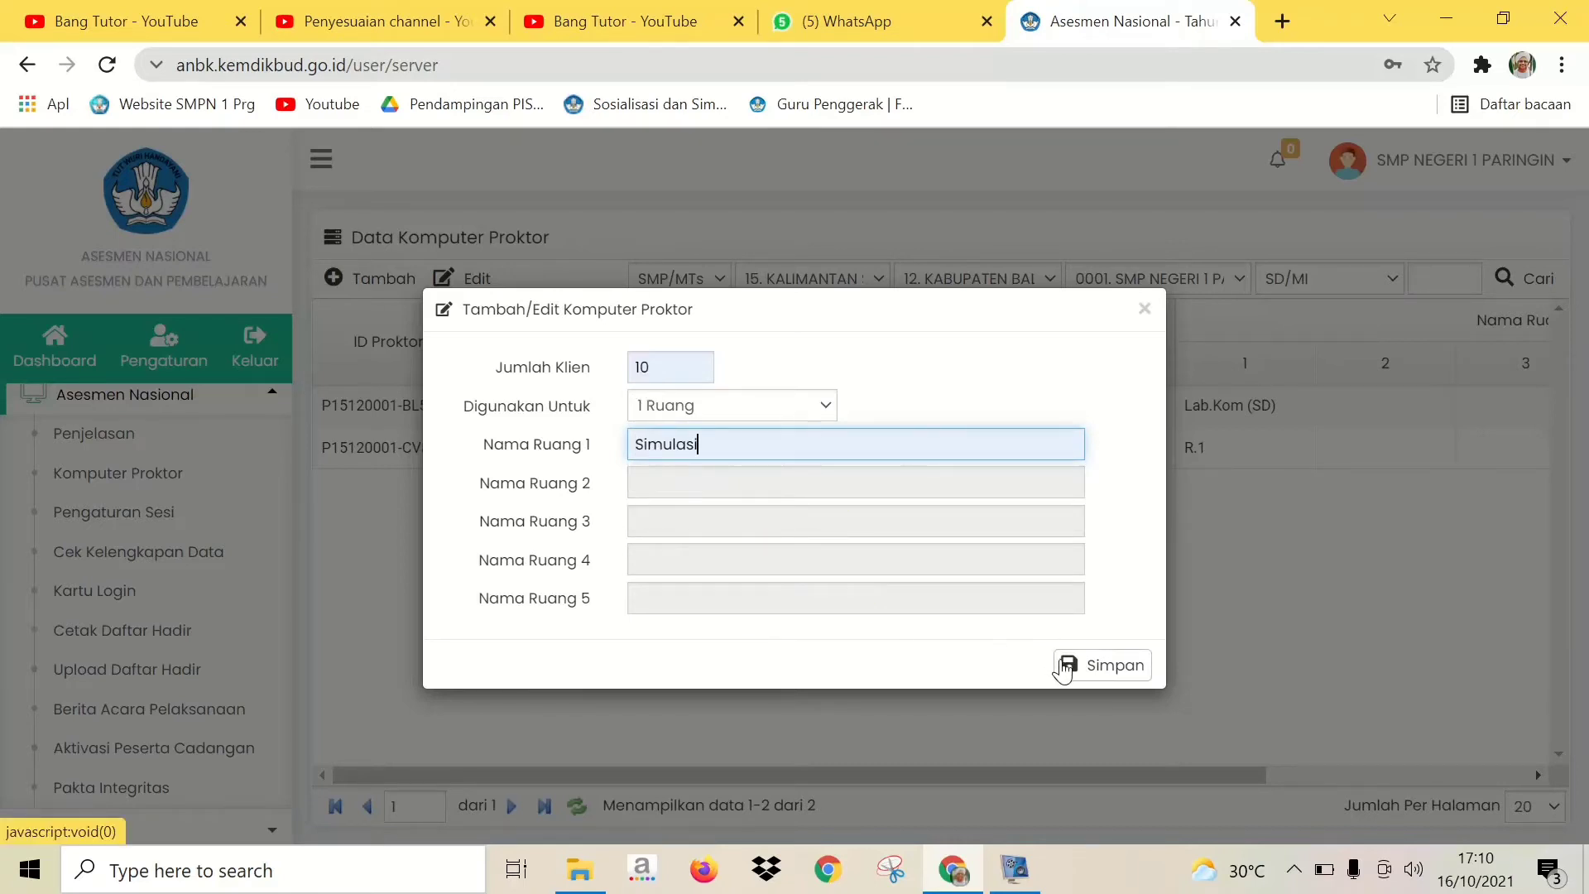
left_click(1145, 309)
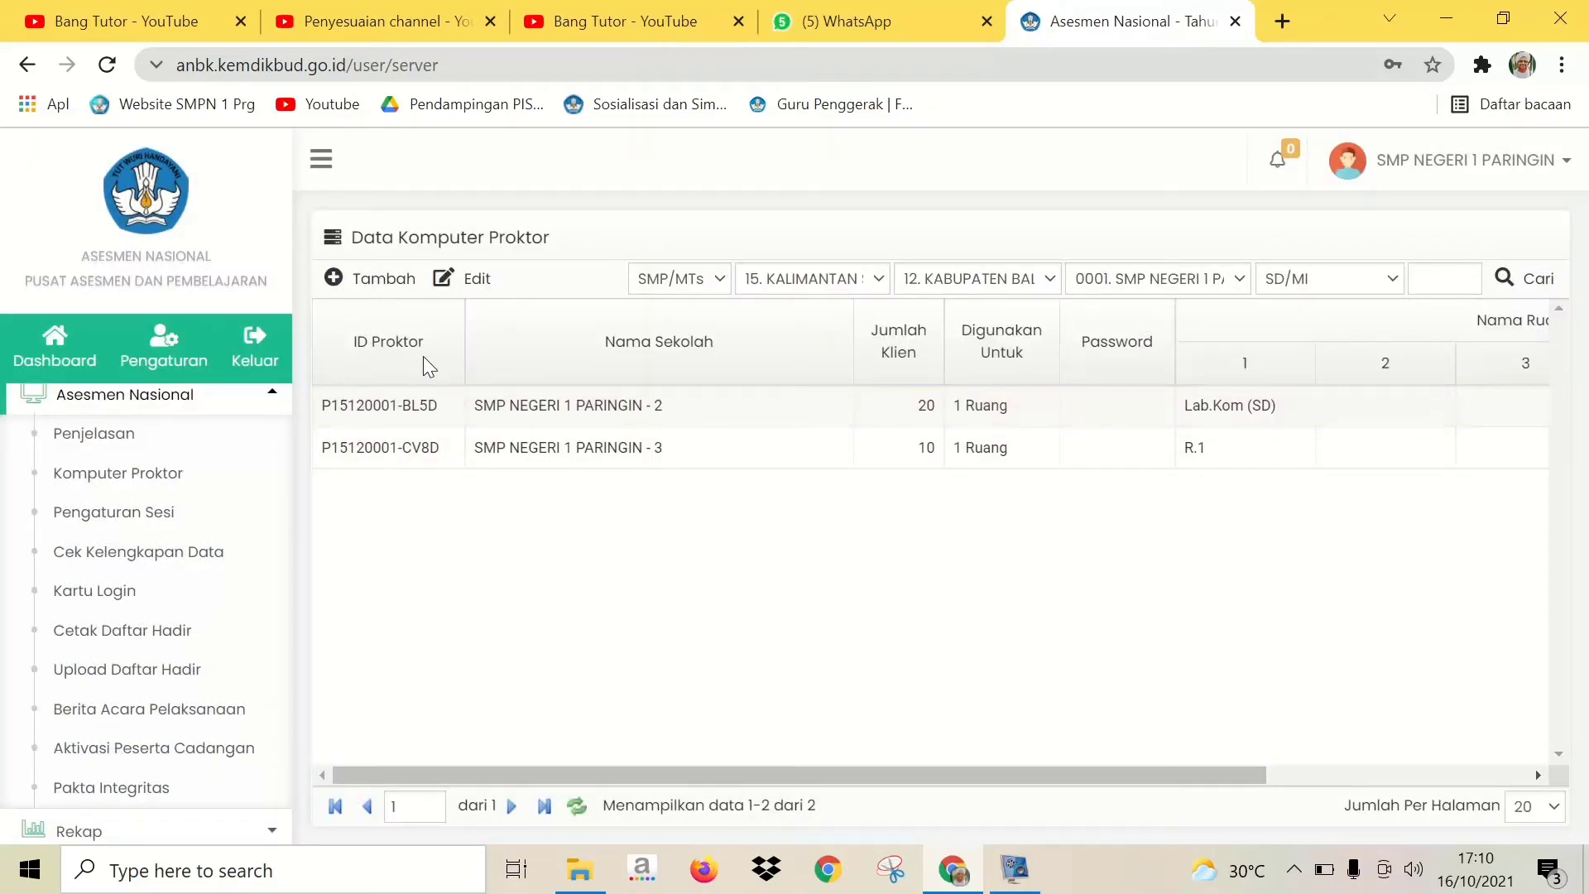
Highlight the first listed computer's ID Proktor, point out the ProktorBrowser shortcut on the desktop, and return to the Chrome page
left_click_drag(444, 417, 316, 425)
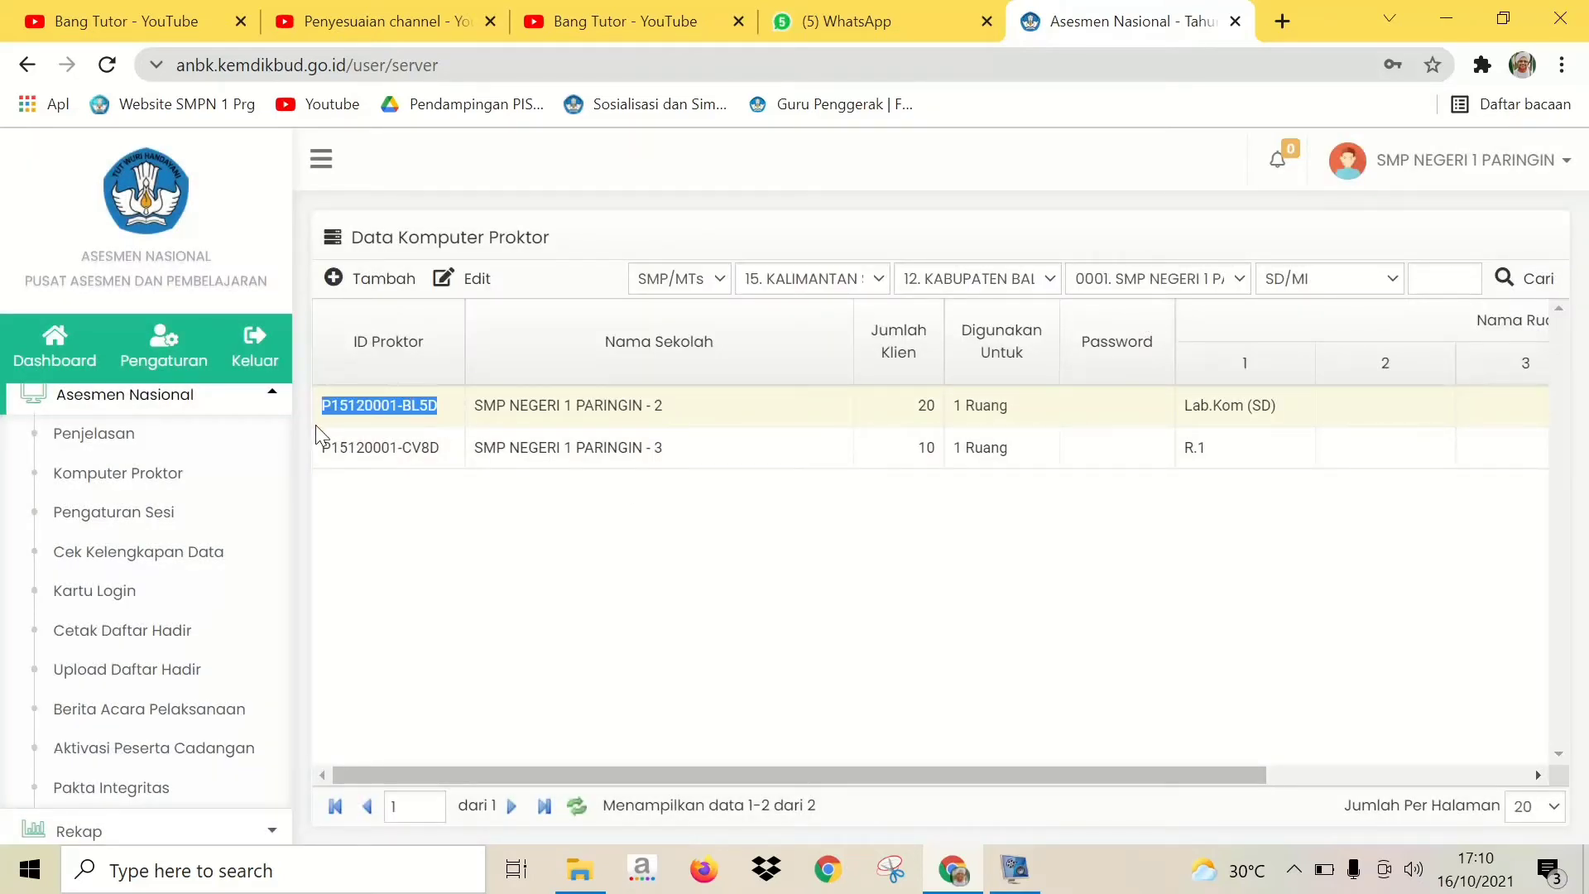
left_click(439, 408)
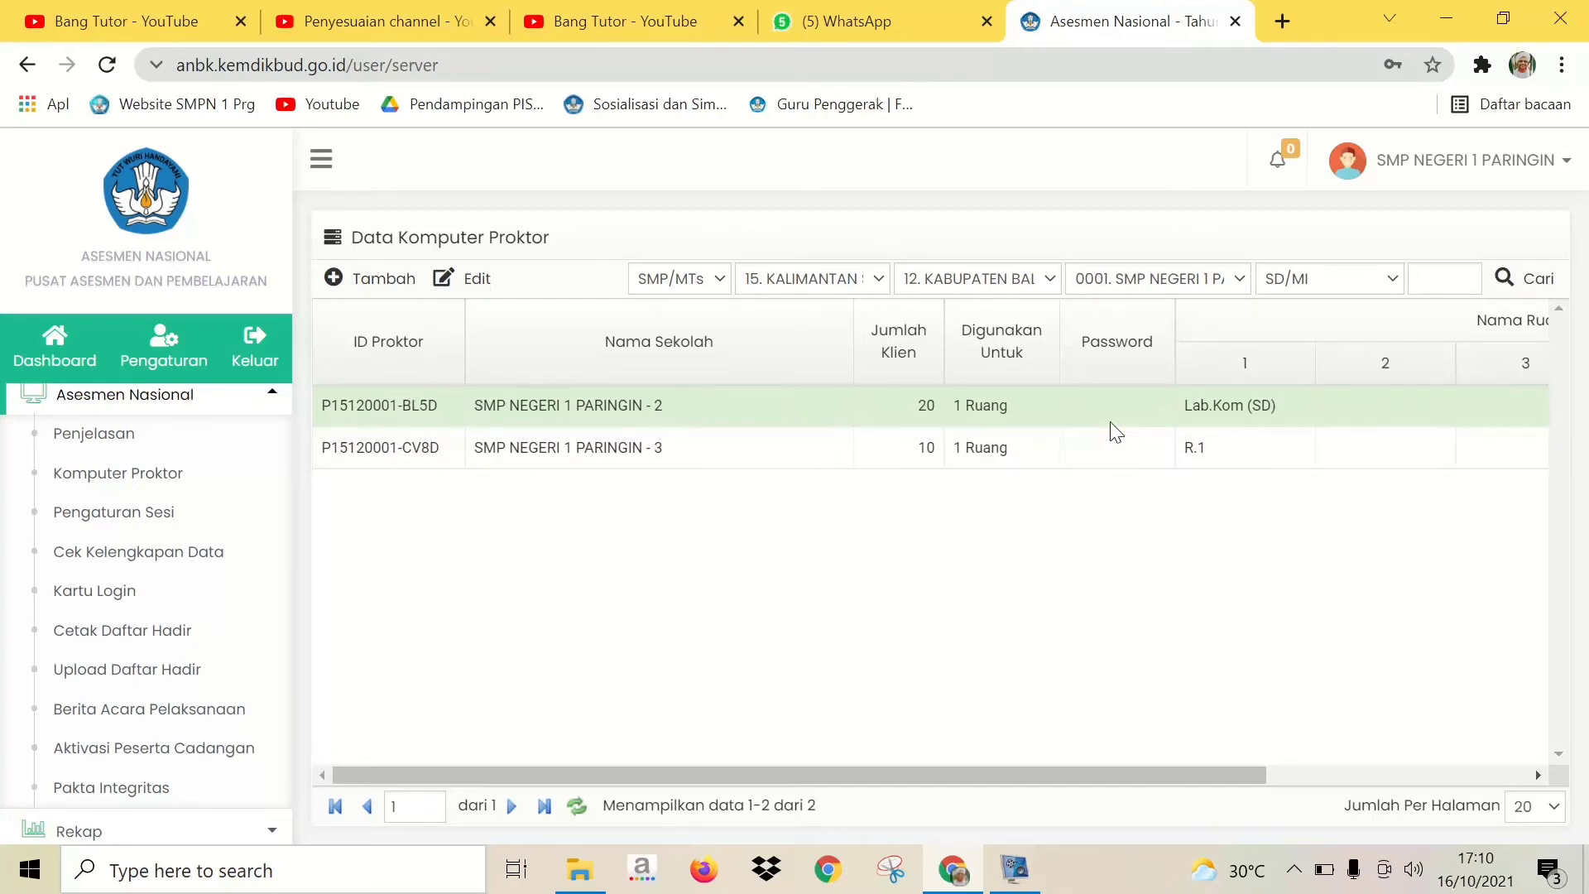
left_click(970, 860)
left_click(1253, 662)
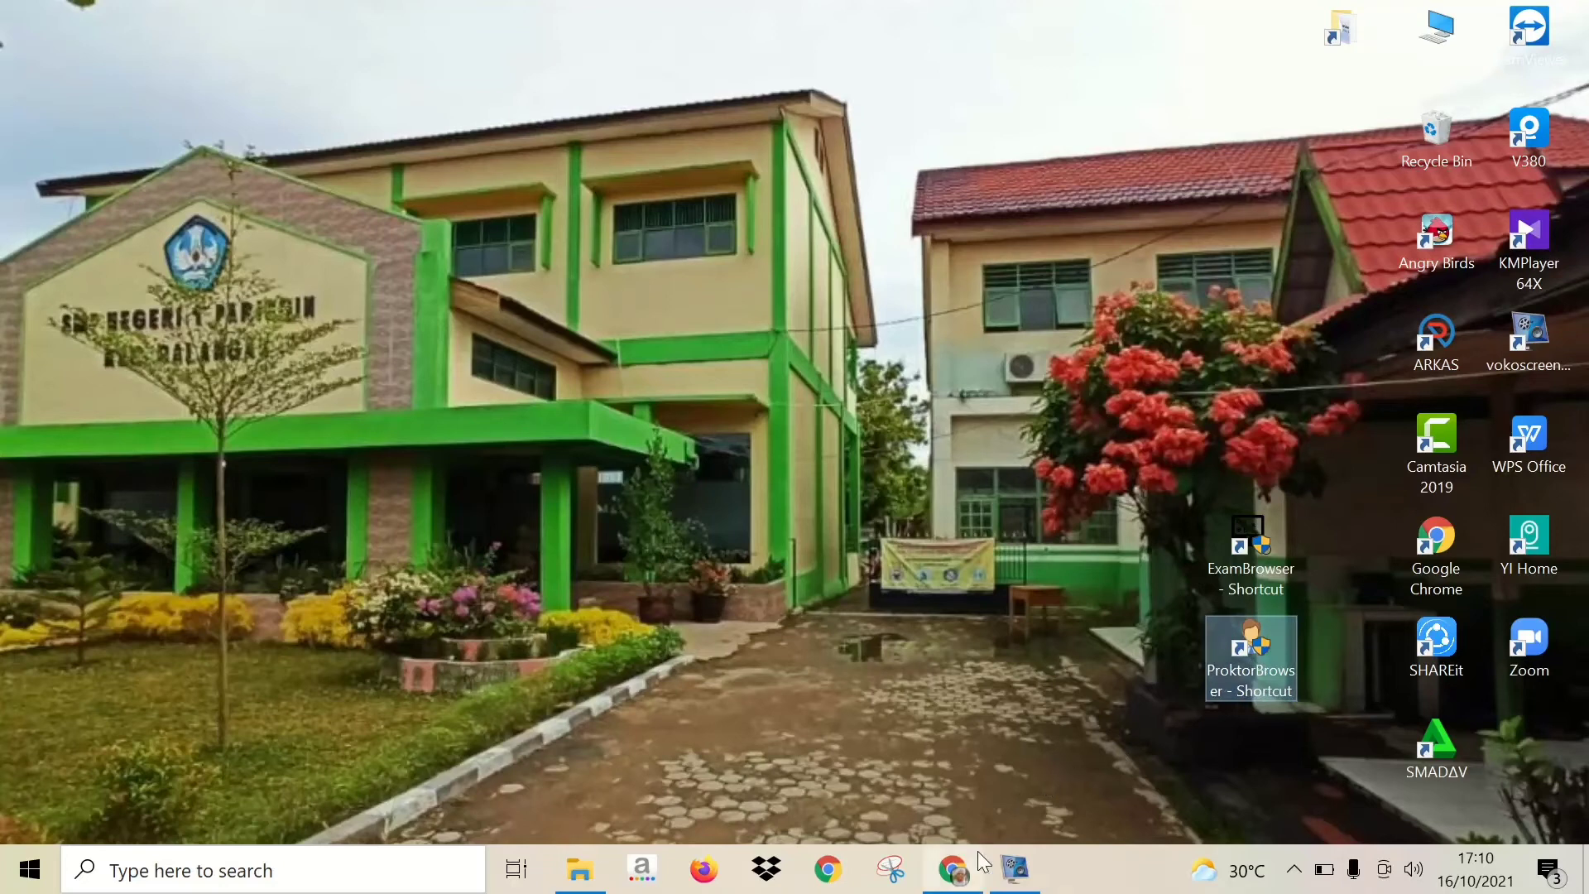
left_click(950, 873)
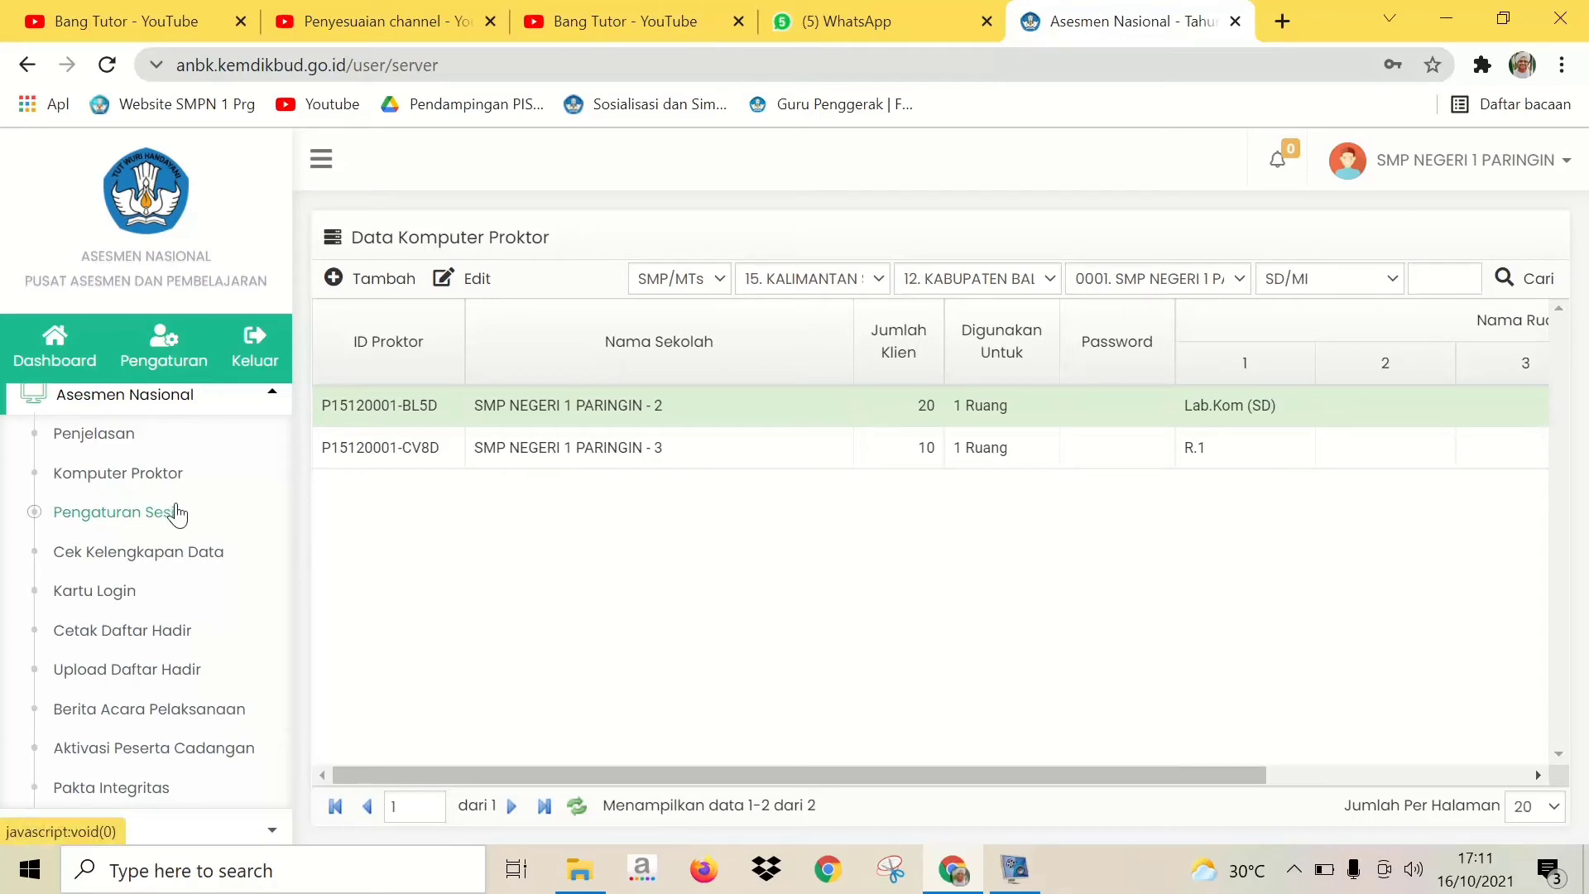
Open Pengaturan Sesi and filter the Data Sesi list to SD/MI participants
left_click(124, 514)
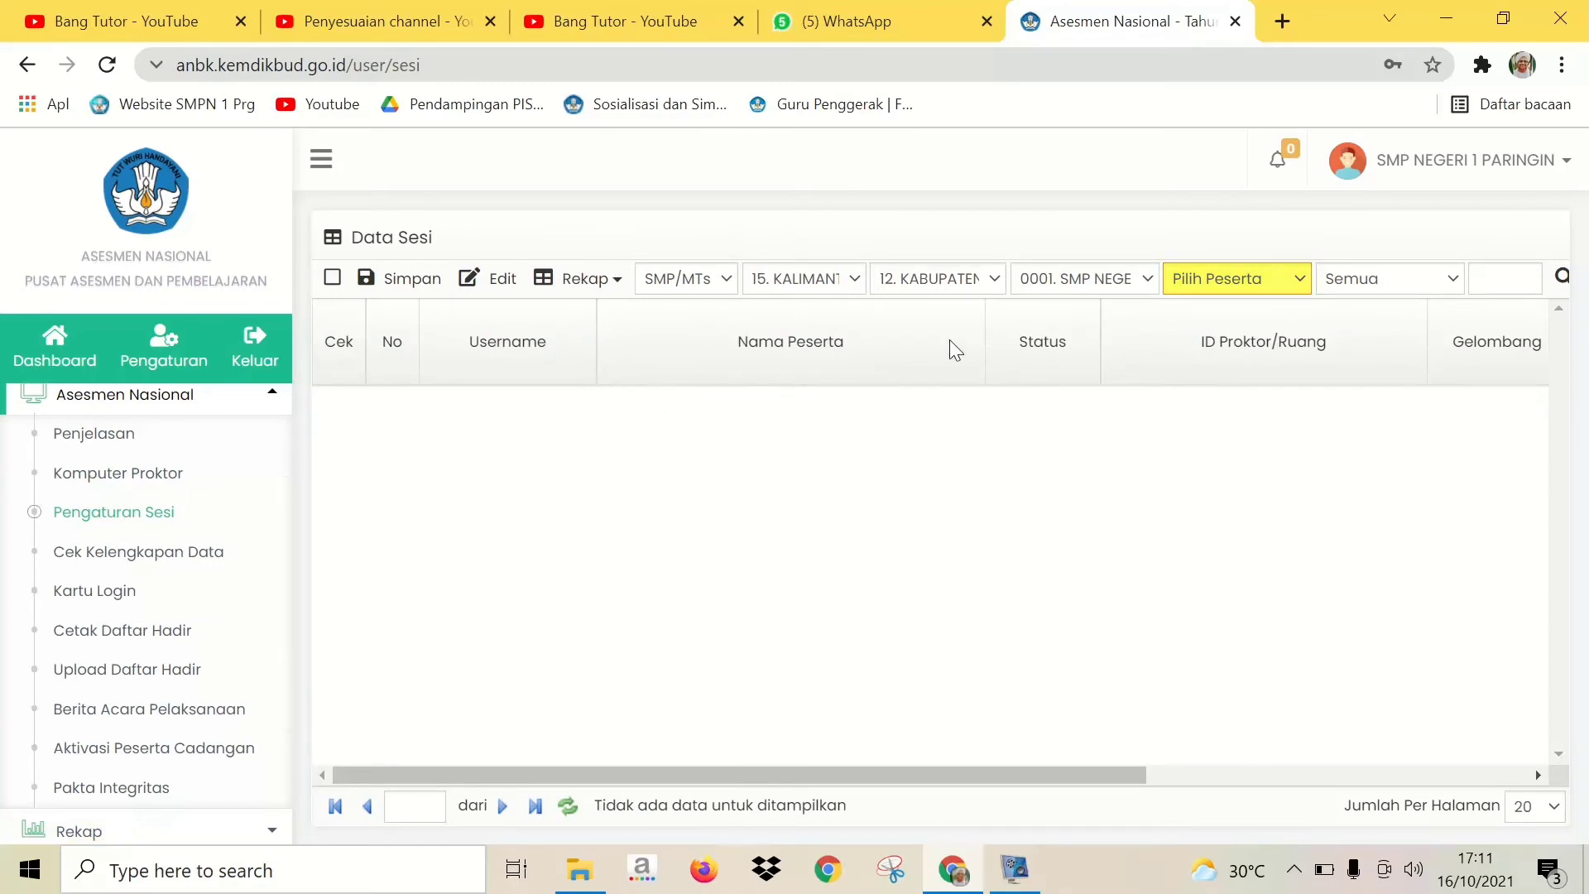
left_click(1179, 283)
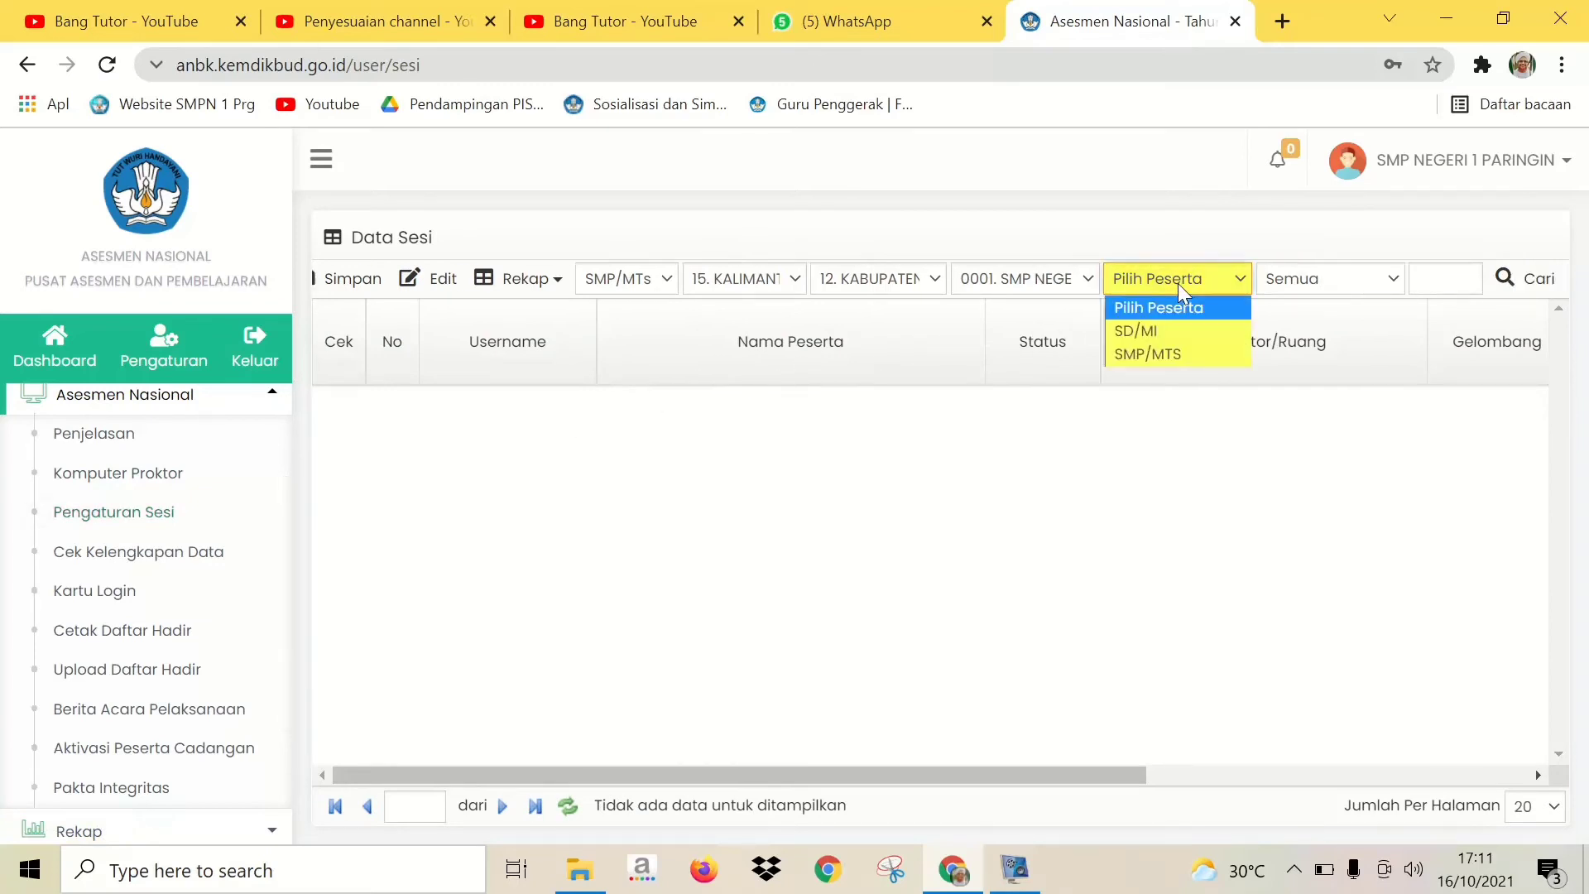
left_click(1179, 331)
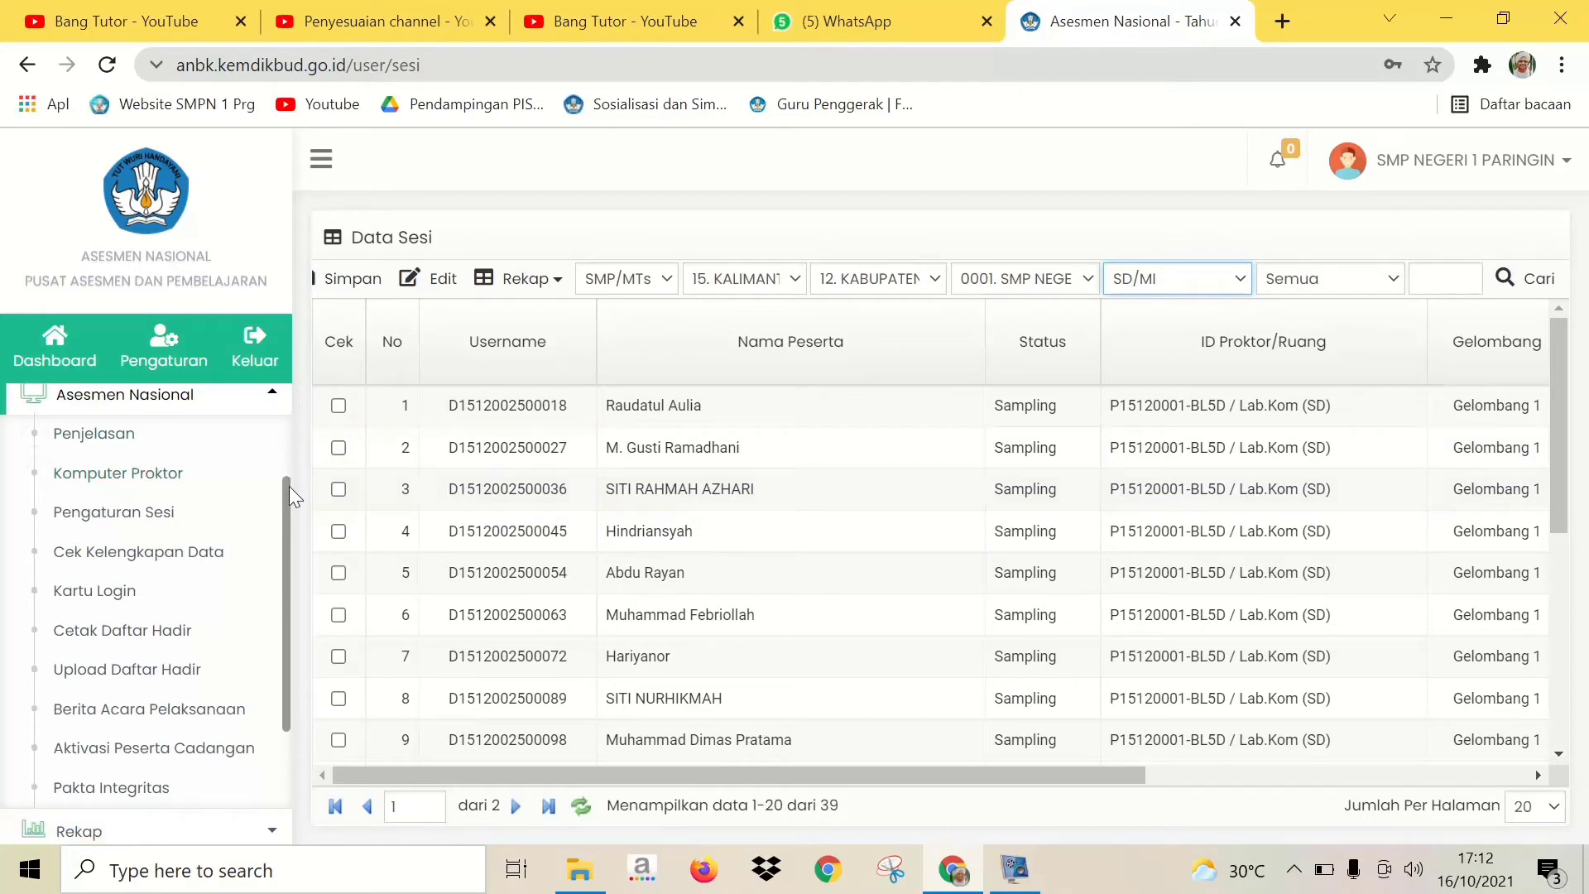
Review the Asesmen Nasional submenu entries and the Data Sesi columns from Username through Gelombang, daily sessions and Sekolah Asal
scroll(286, 444, "up", 2)
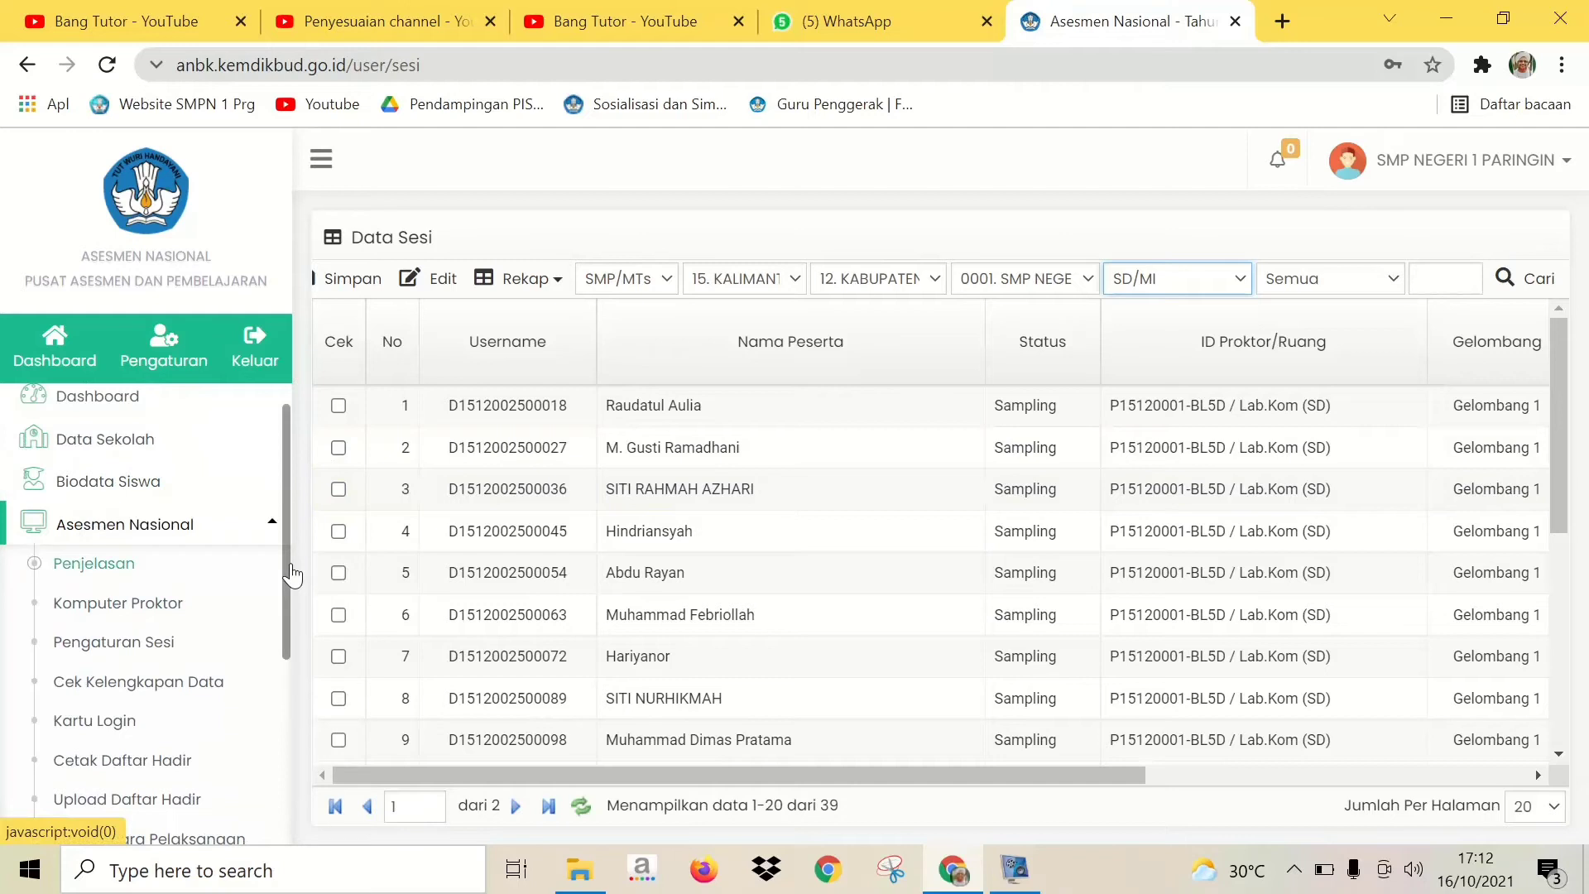
left_click_drag(290, 565, 288, 719)
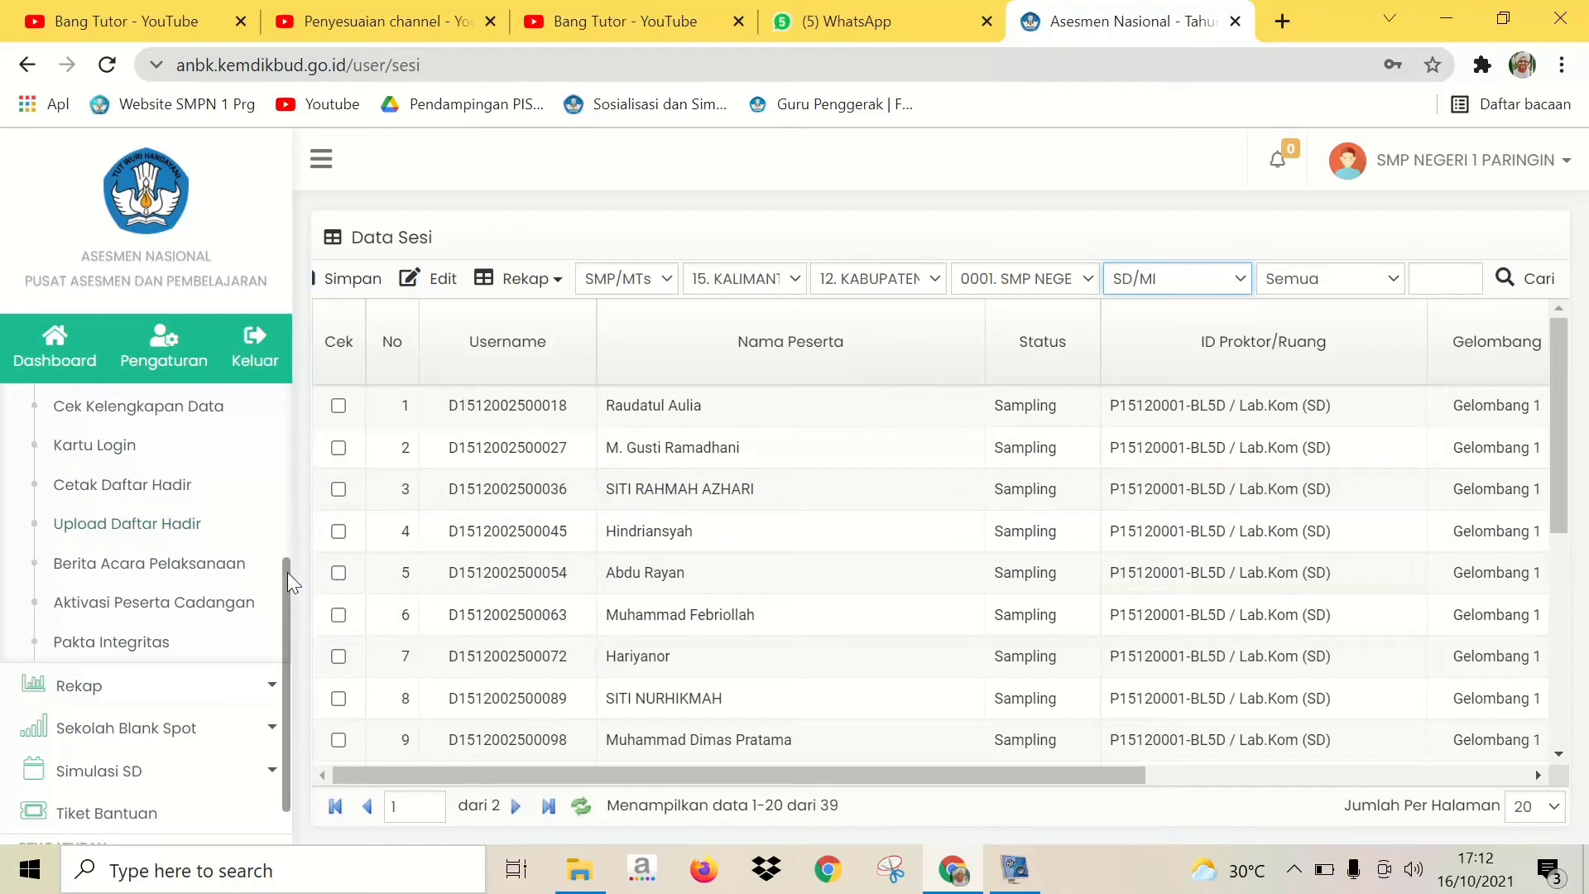
left_click_drag(287, 572, 287, 490)
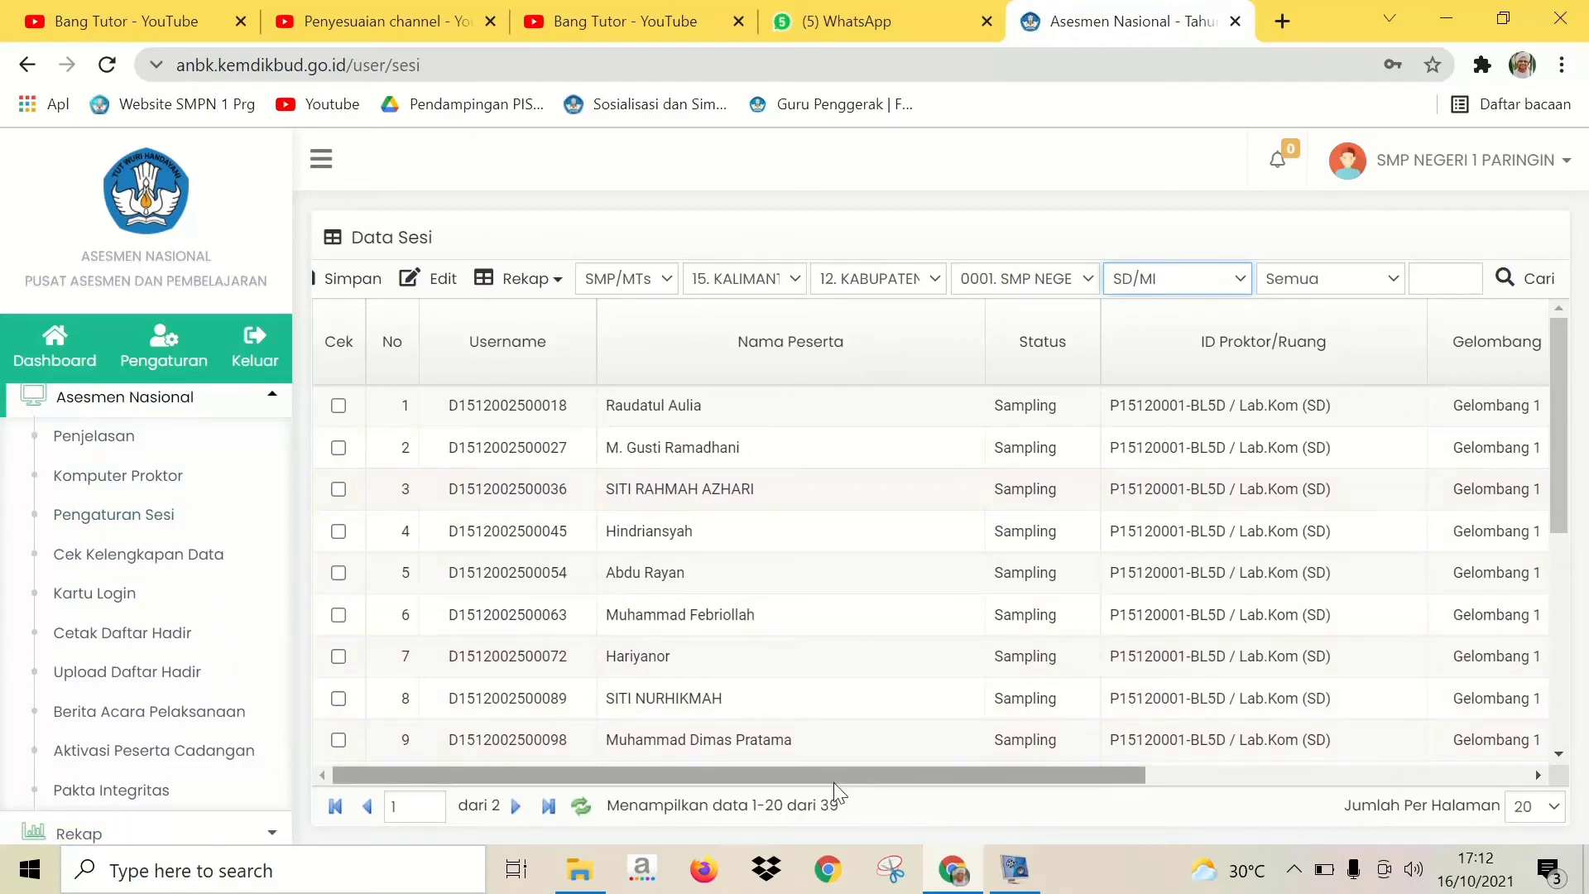
left_click_drag(833, 778, 1017, 801)
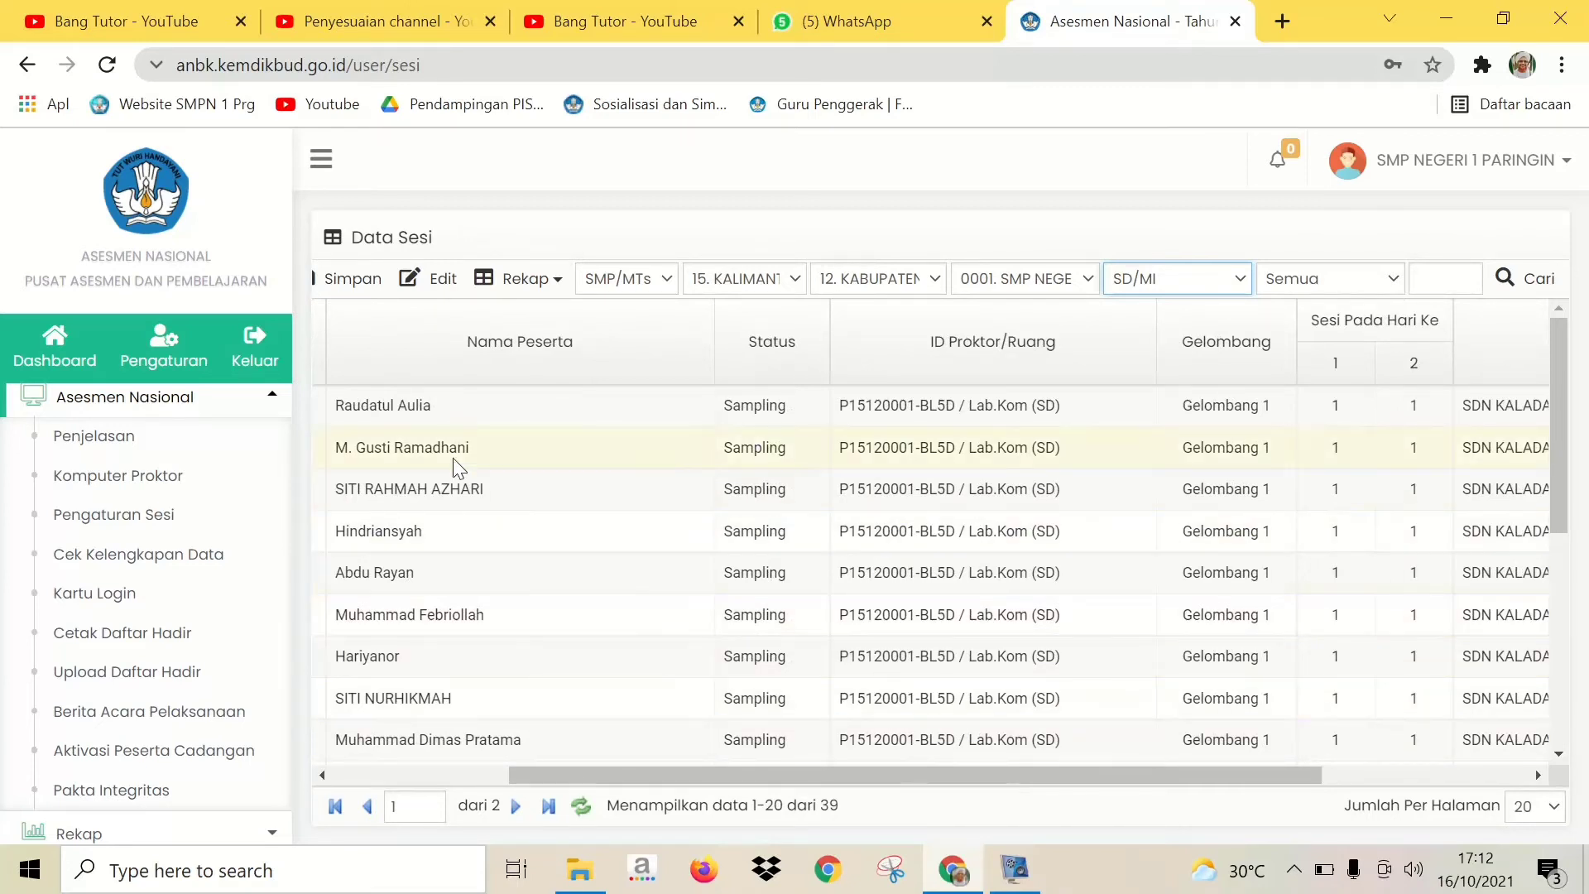
left_click_drag(553, 775, 342, 773)
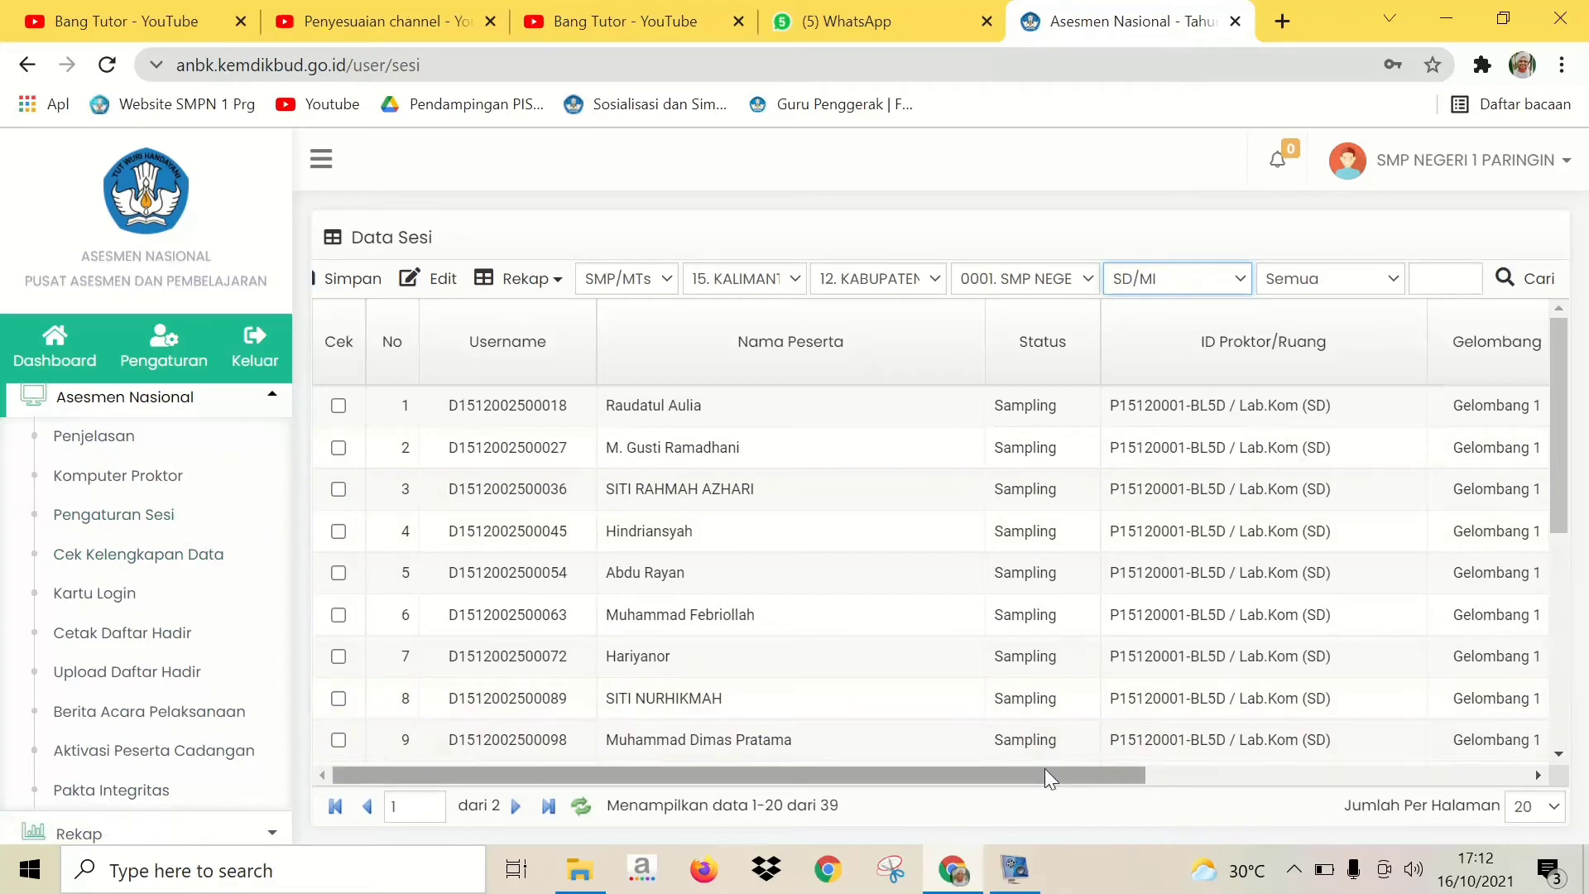
left_click_drag(1045, 773, 1302, 795)
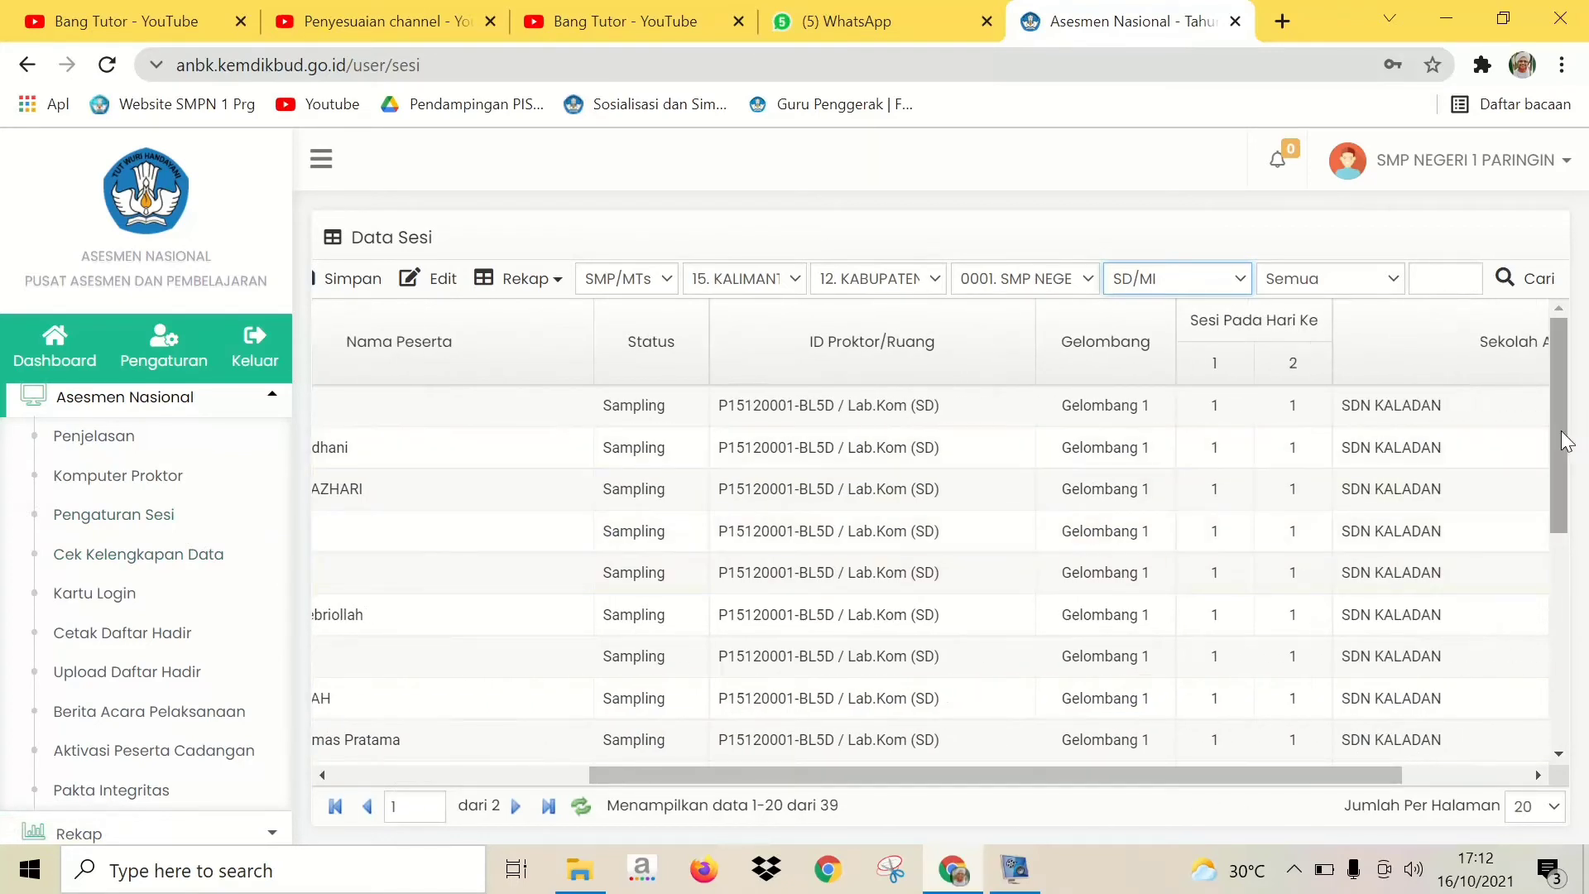
left_click_drag(1564, 440, 1554, 344)
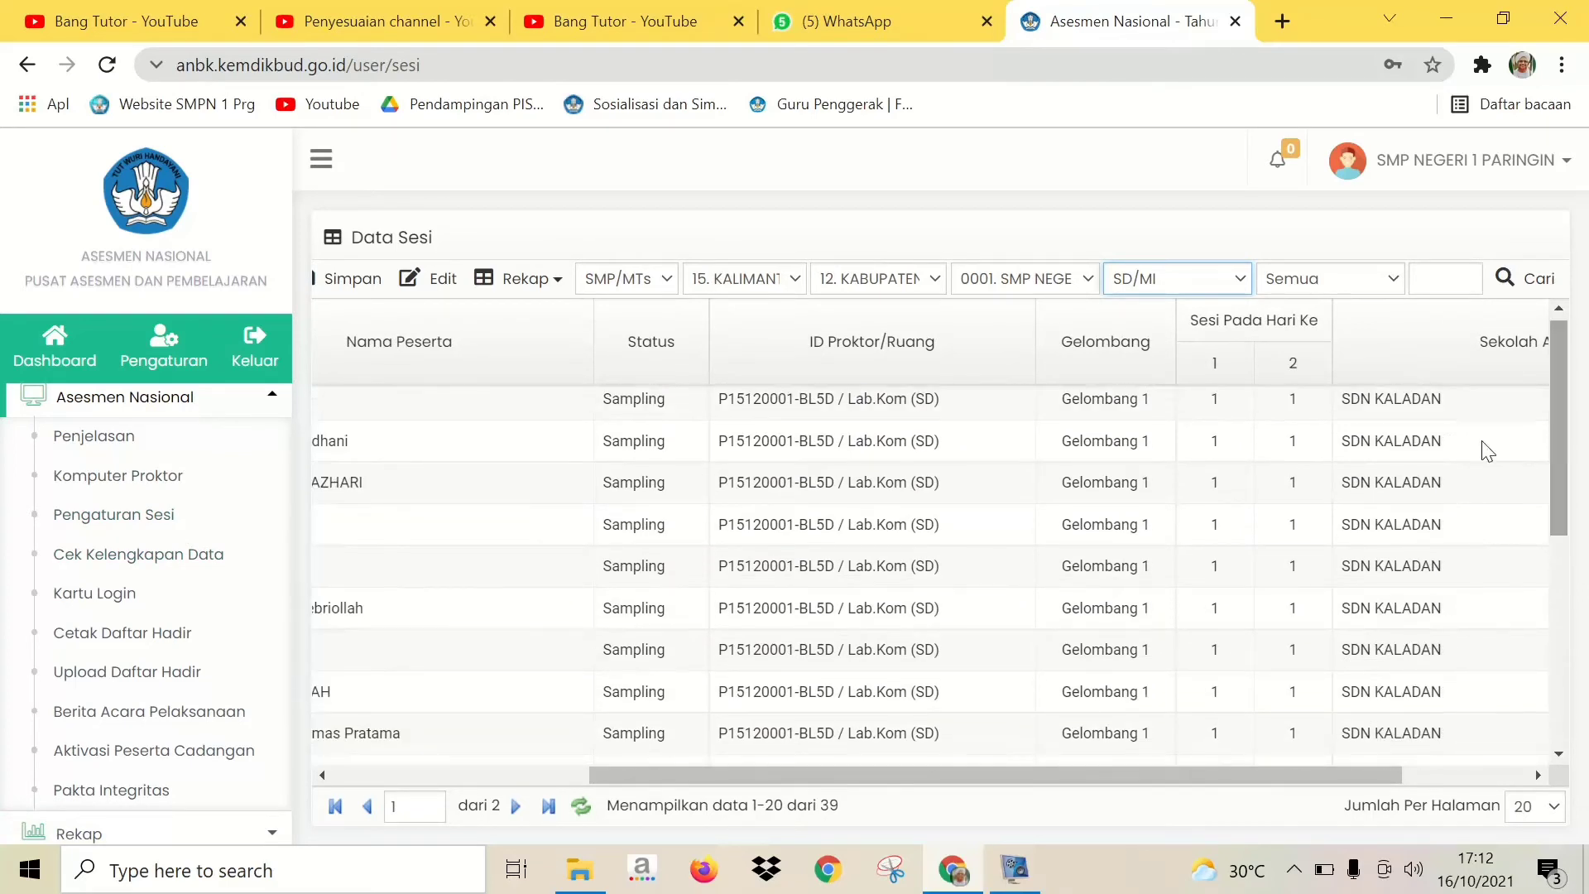
left_click_drag(772, 775, 484, 761)
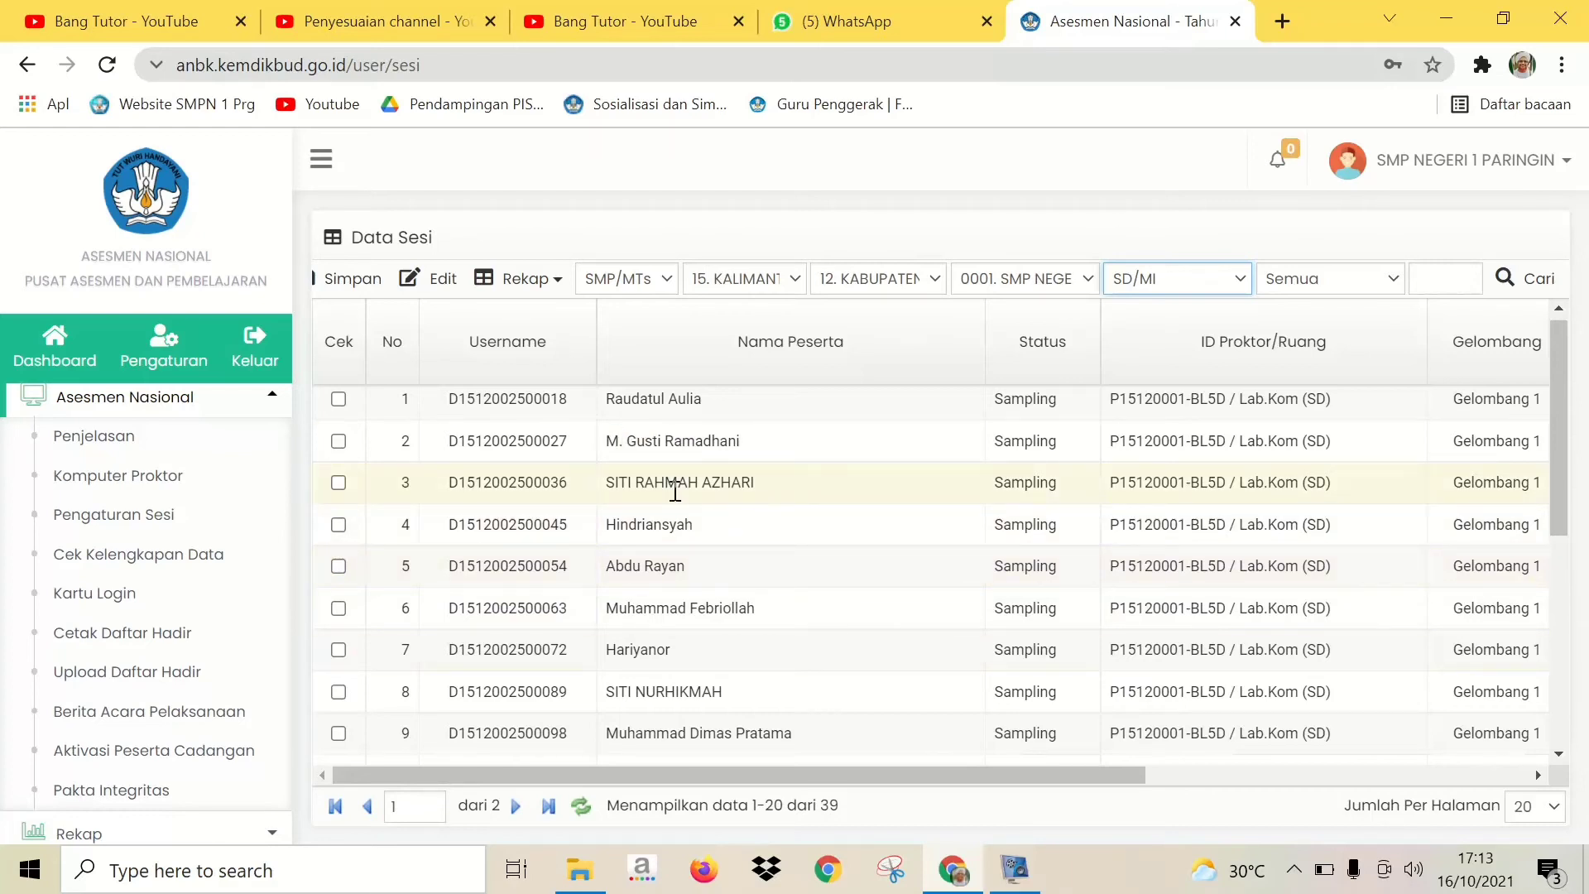
scroll(1552, 377, "up", 1)
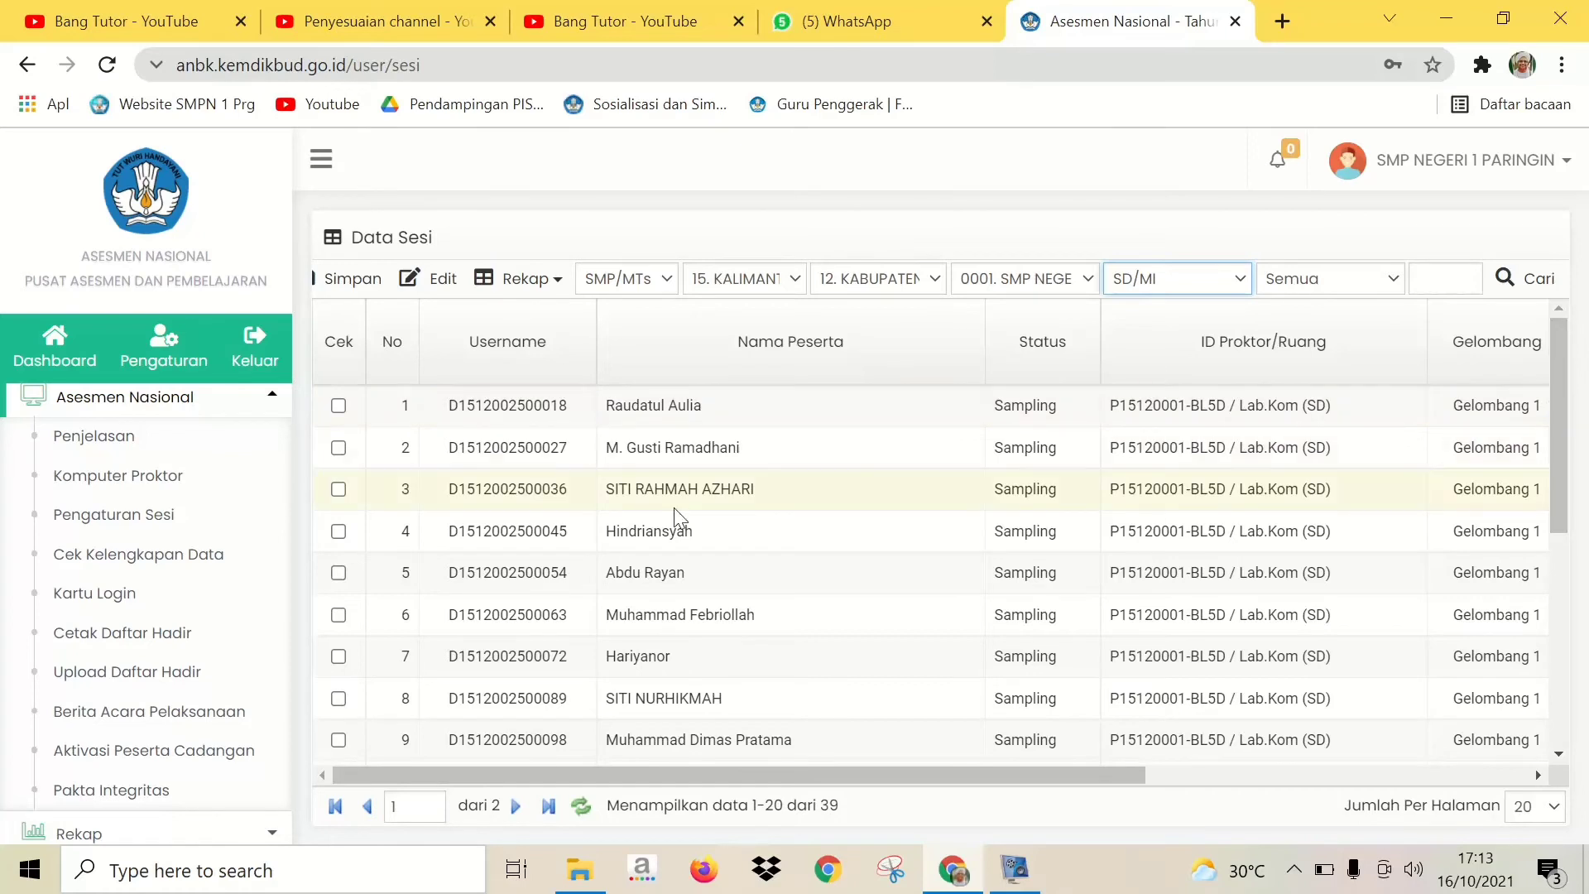
Inspect the Gelombang choices and the day 1 and day 2 session fields for the first participant without changing them
left_click_drag(737, 767, 1037, 777)
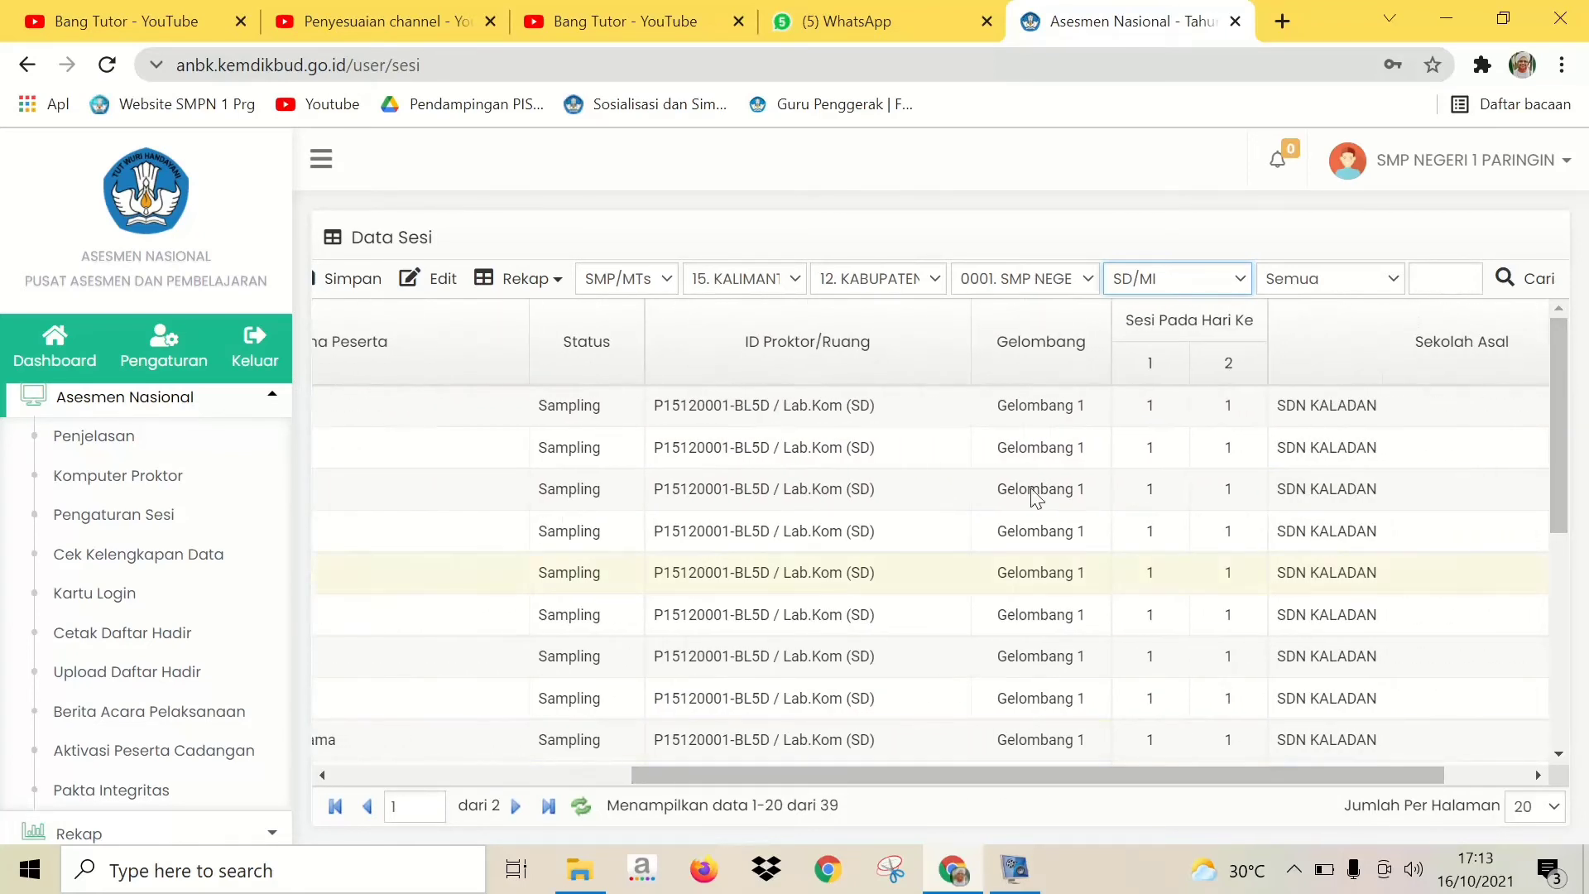
left_click(1048, 414)
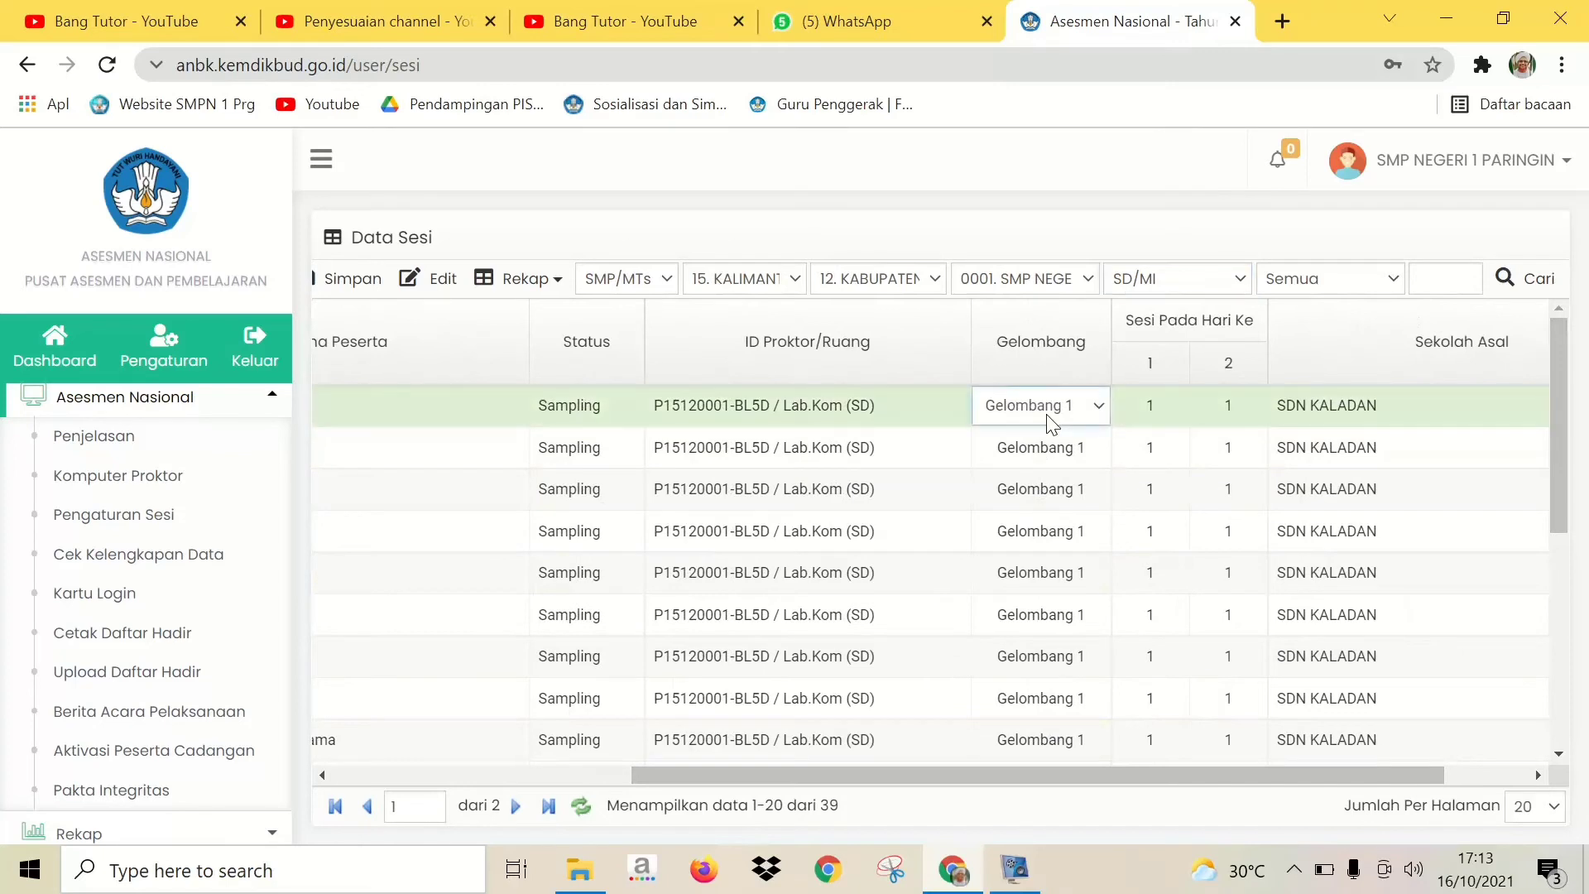
left_click(1098, 408)
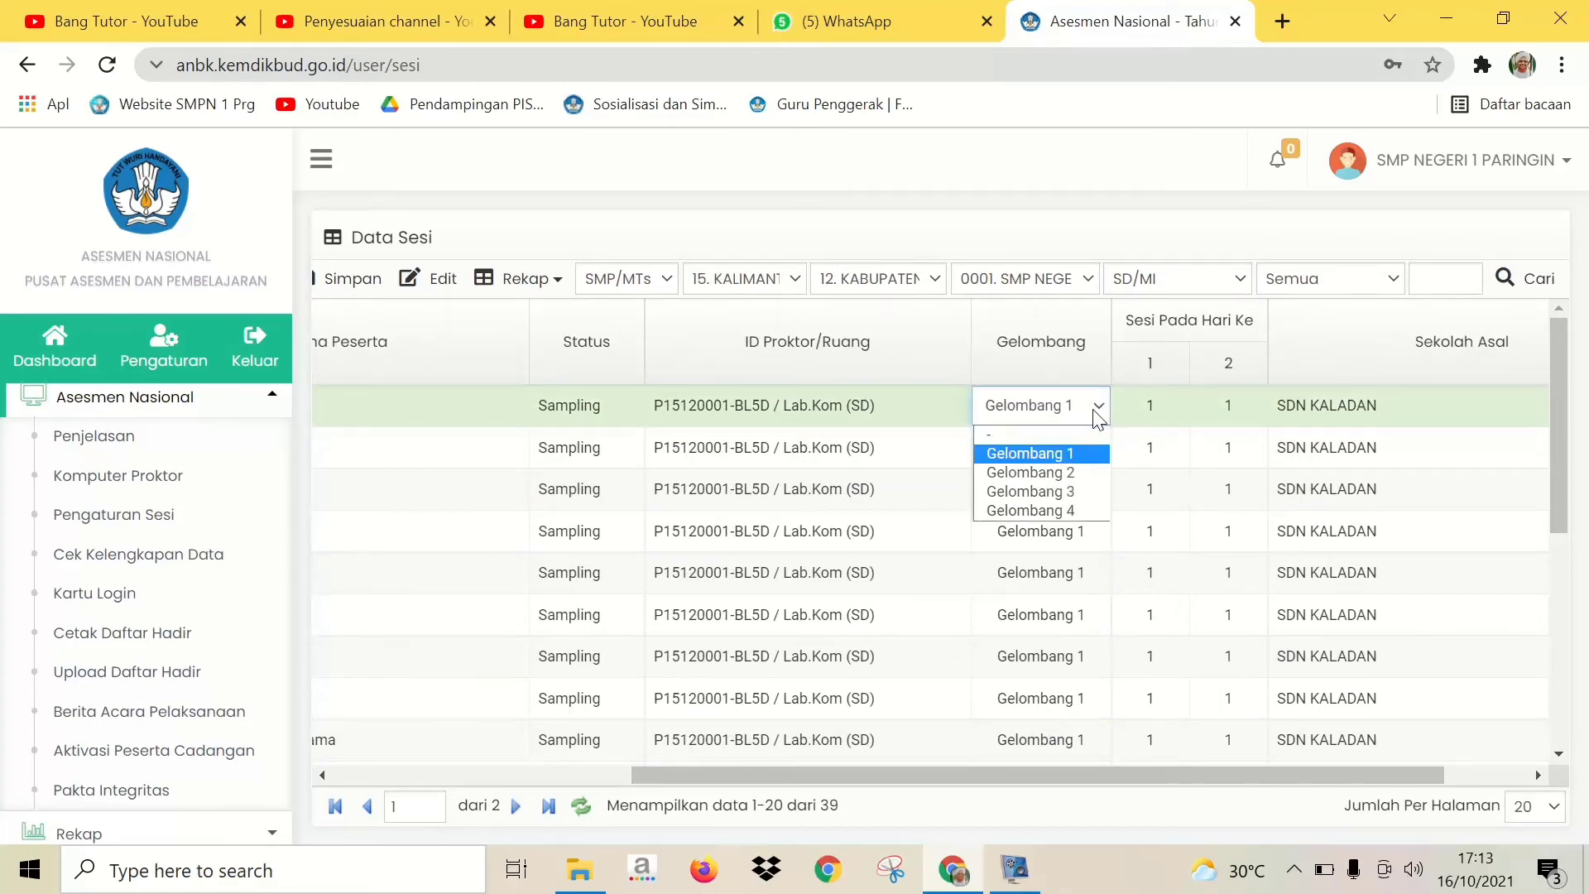
left_click(1094, 412)
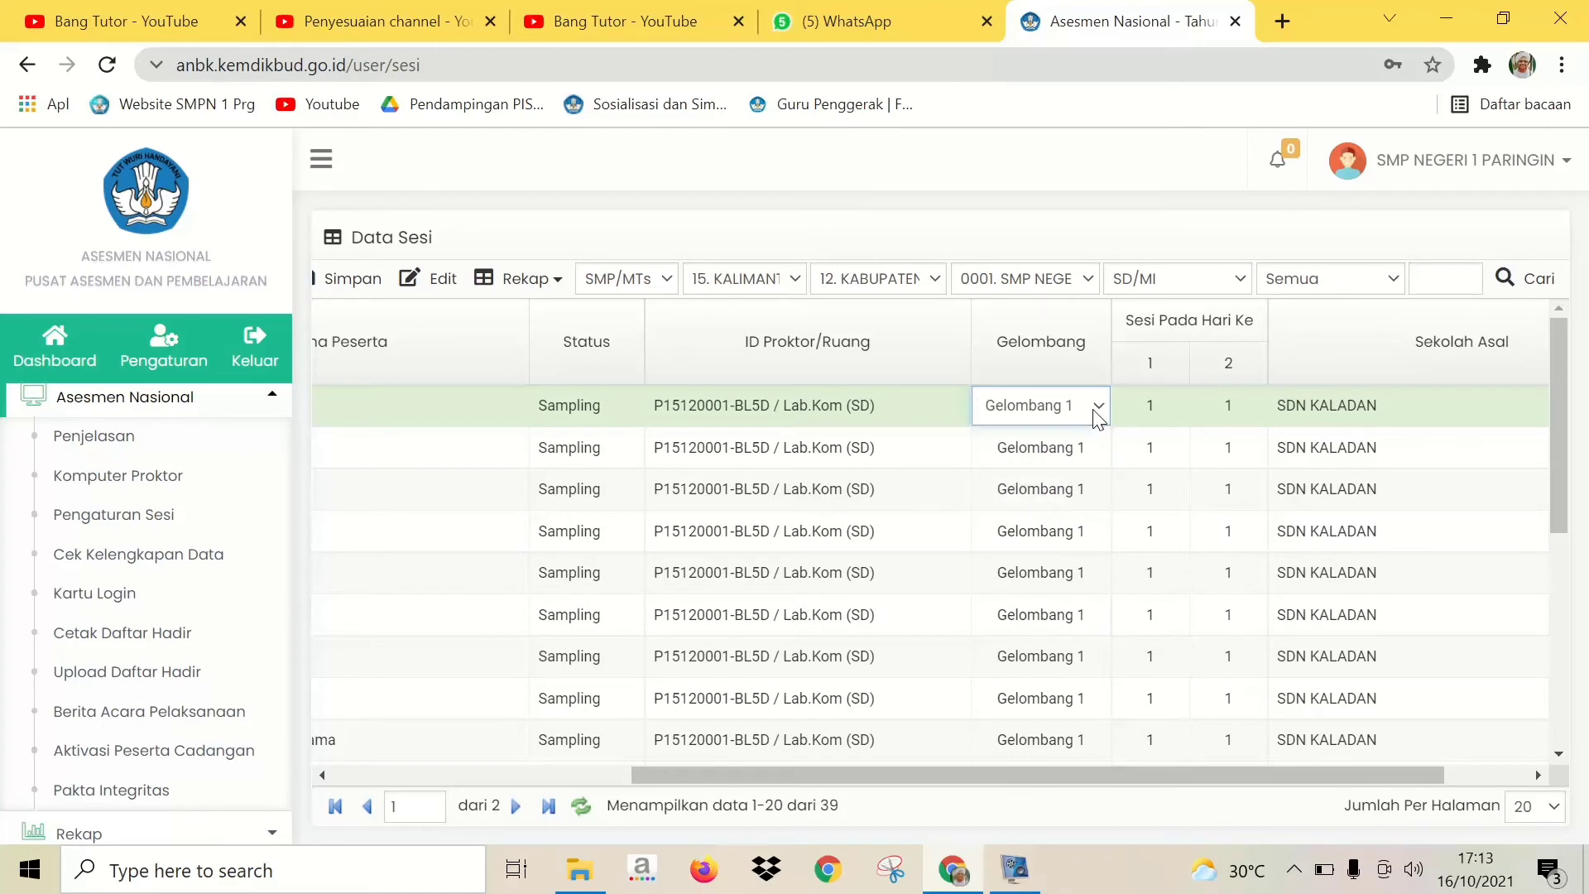
left_click(1094, 411)
left_click(1094, 412)
left_click(1144, 412)
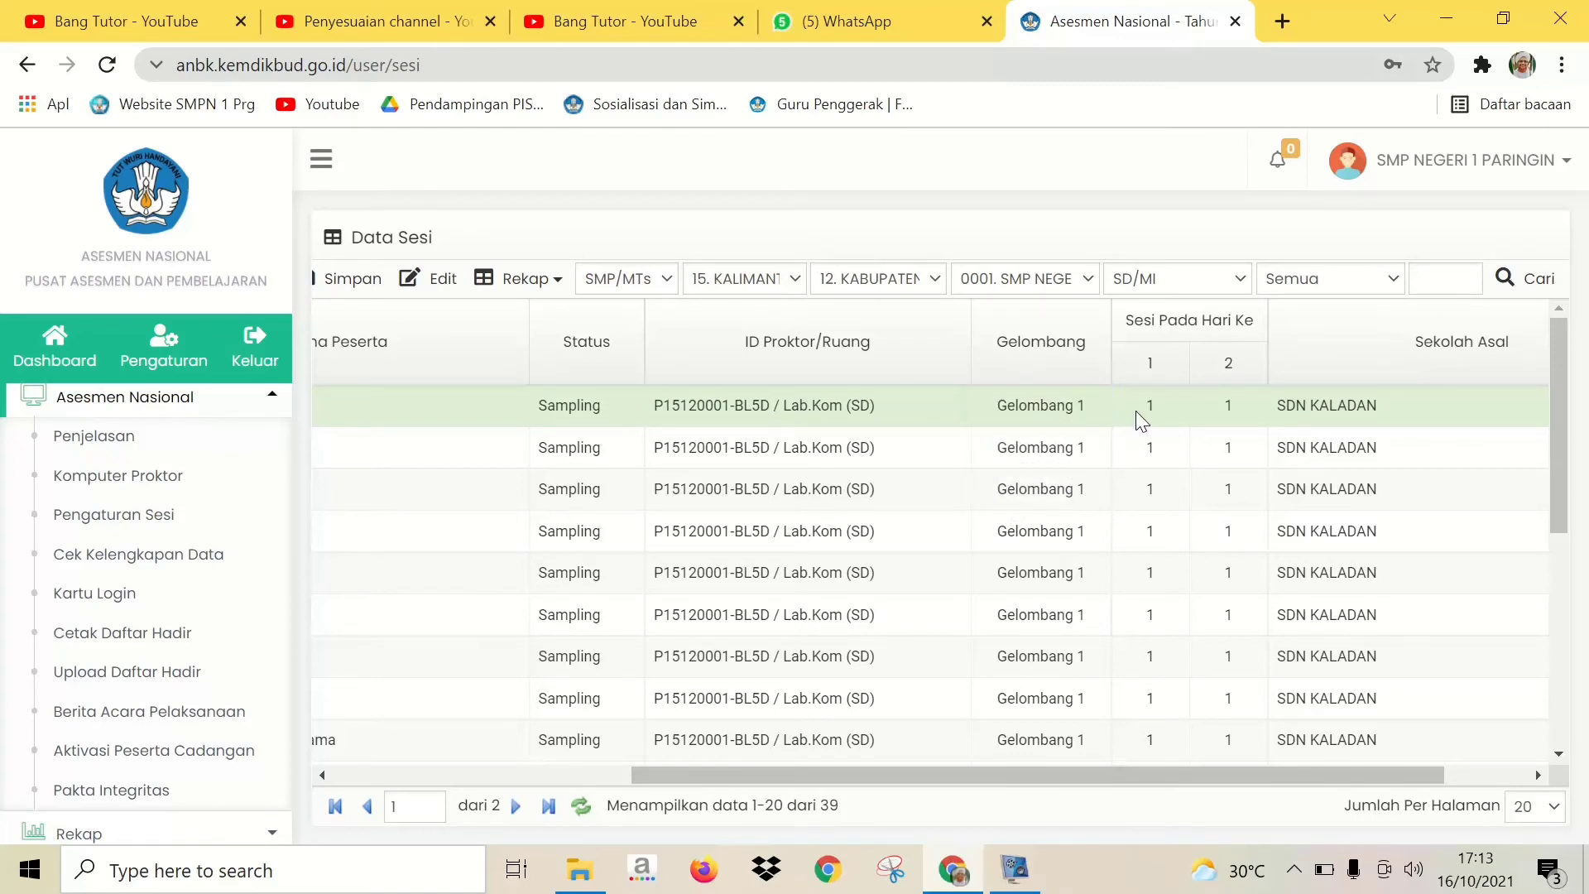
left_click(1221, 419)
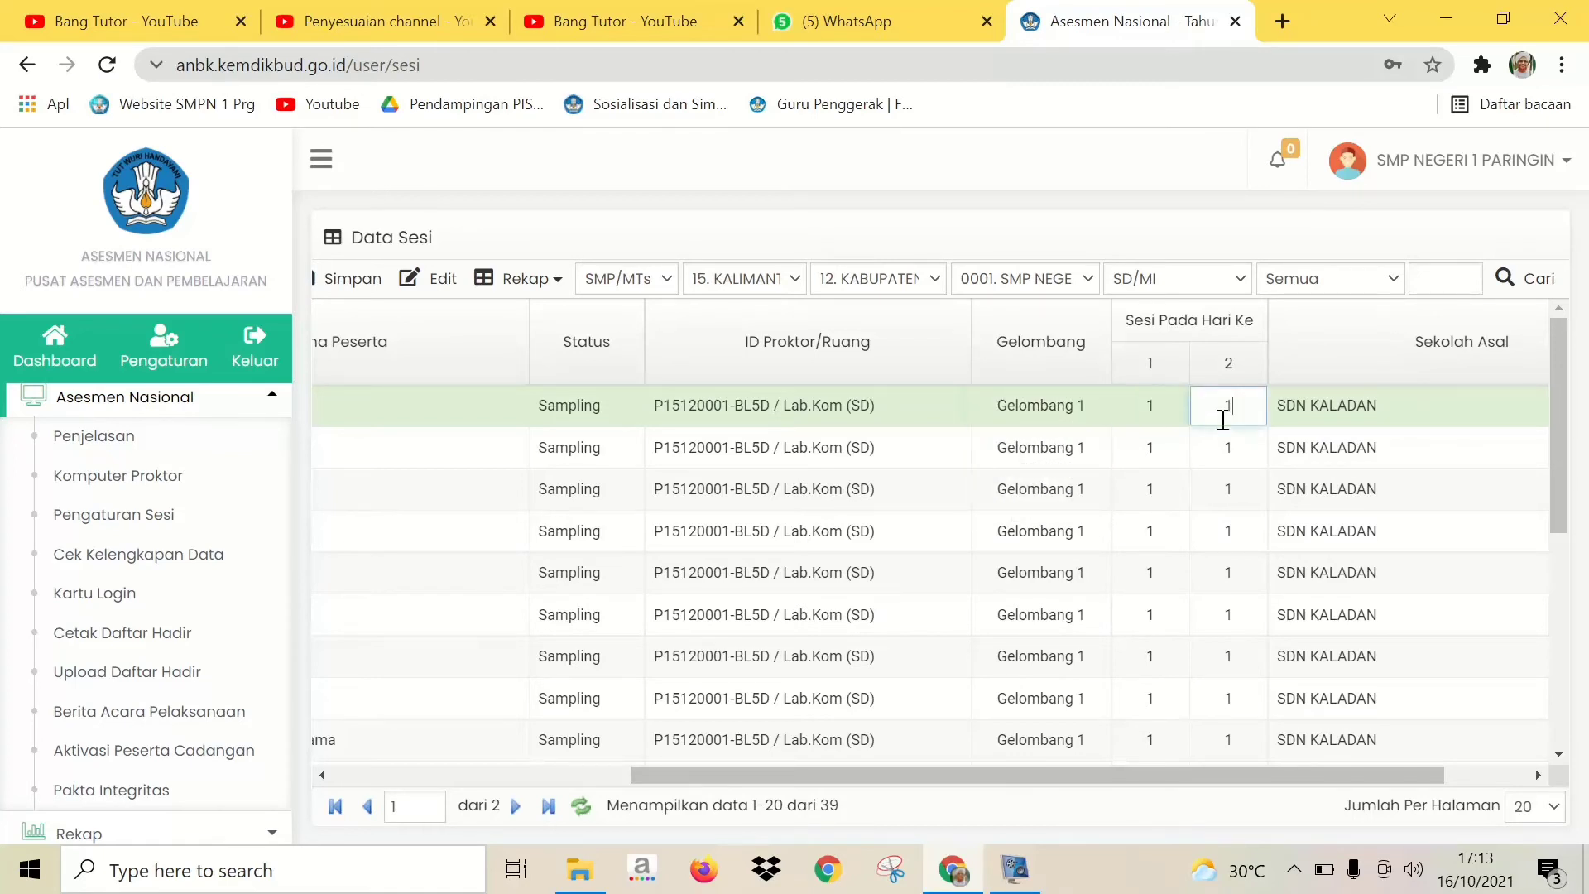
Inspect the second participant's Gelombang and session fields and the third and fourth participants' Gelombang fields, leaving them unchanged
left_click(1080, 457)
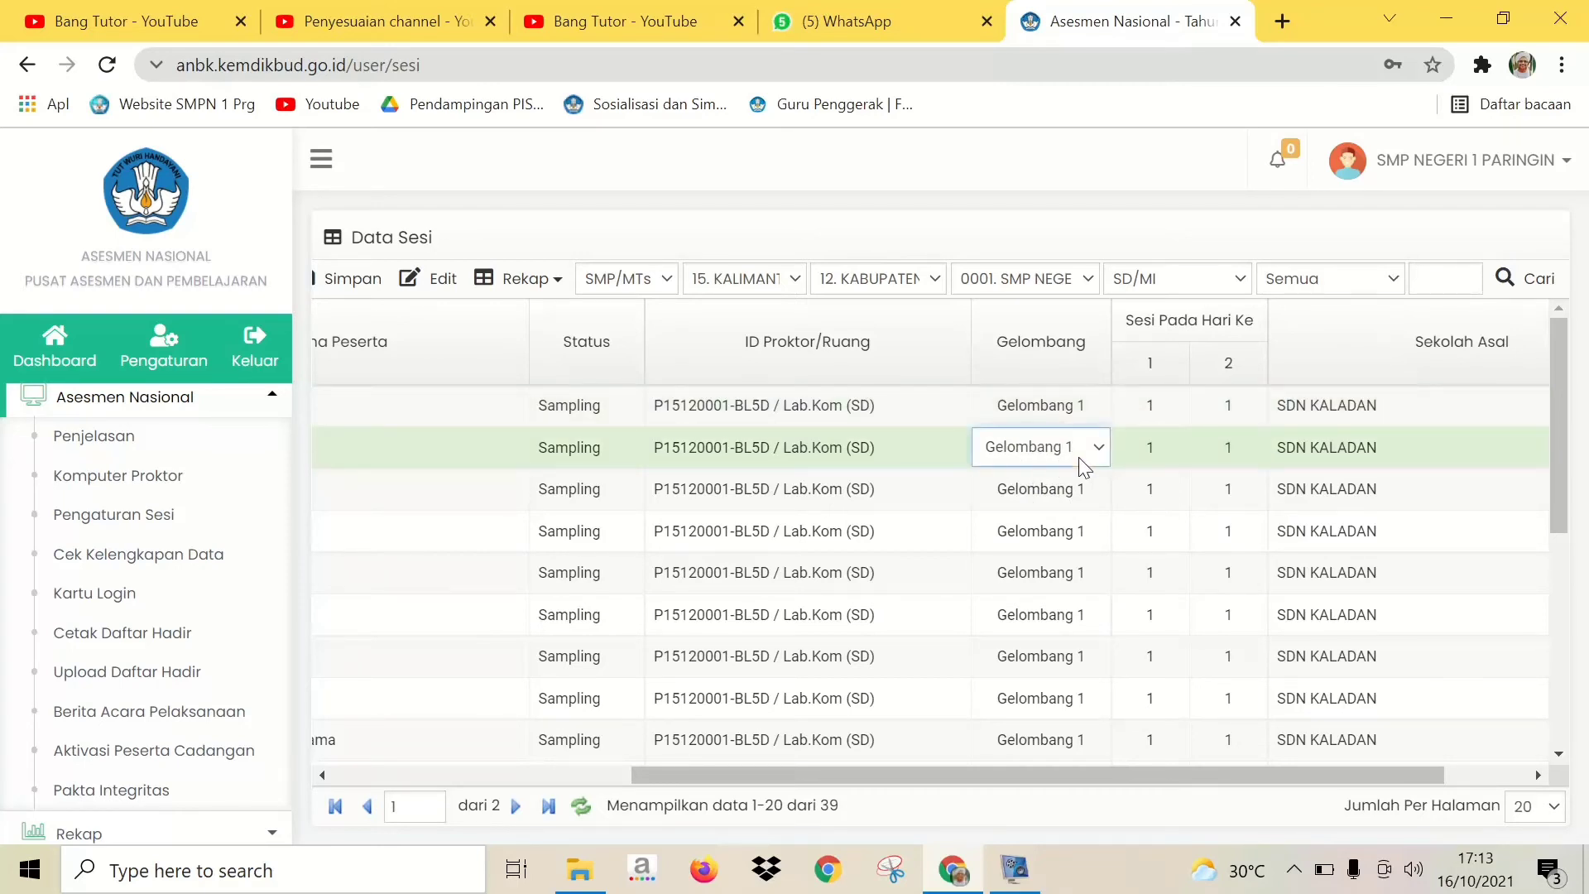
left_click(1079, 457)
left_click(1079, 458)
left_click(1136, 457)
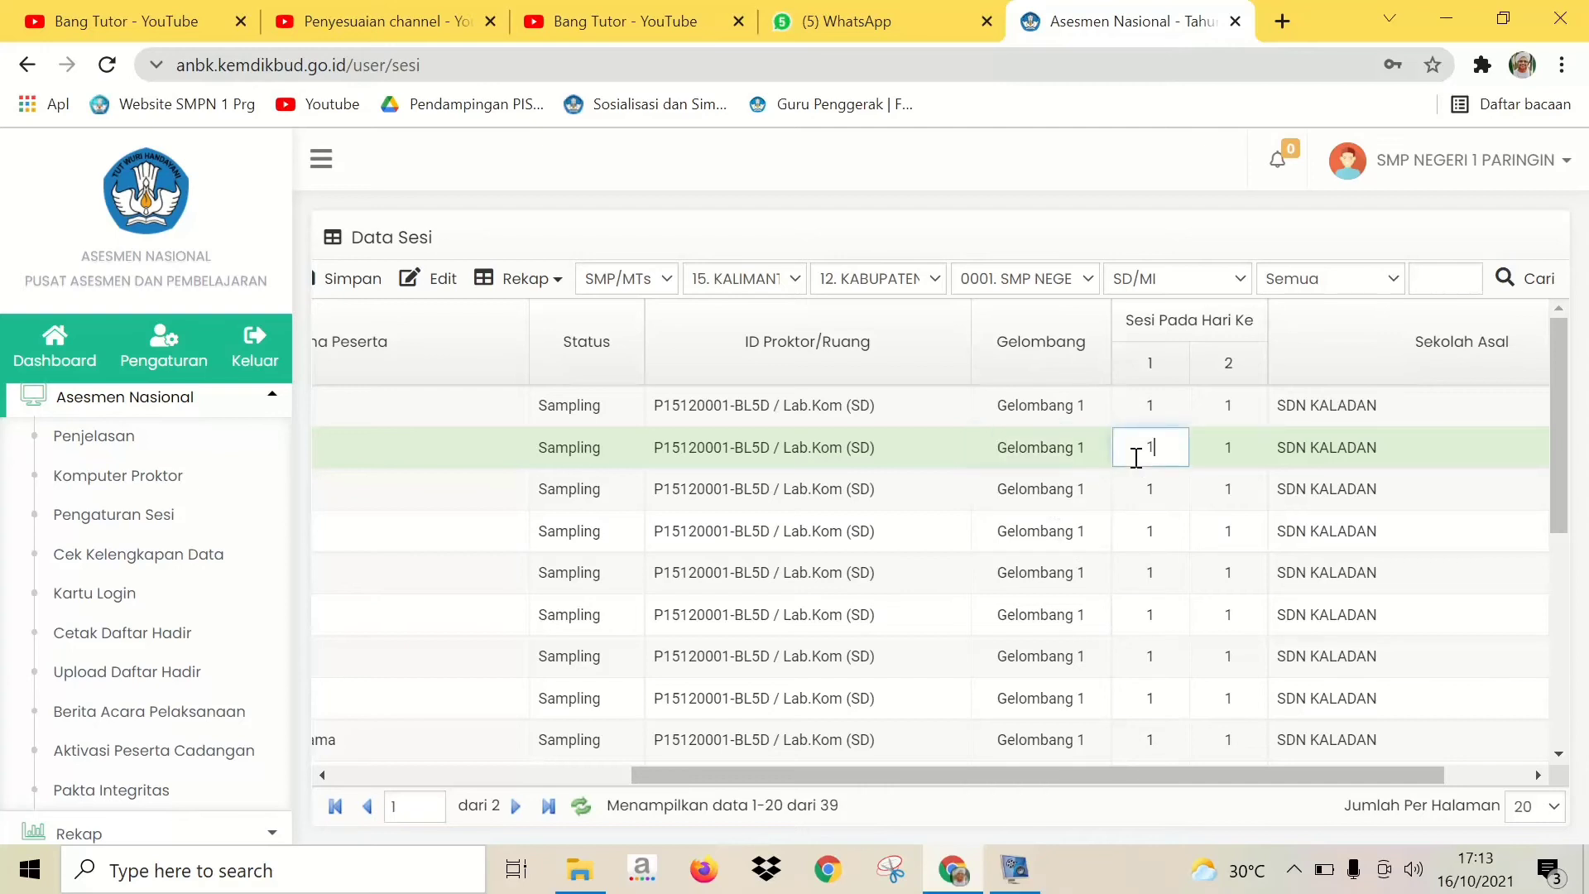
left_click(1225, 454)
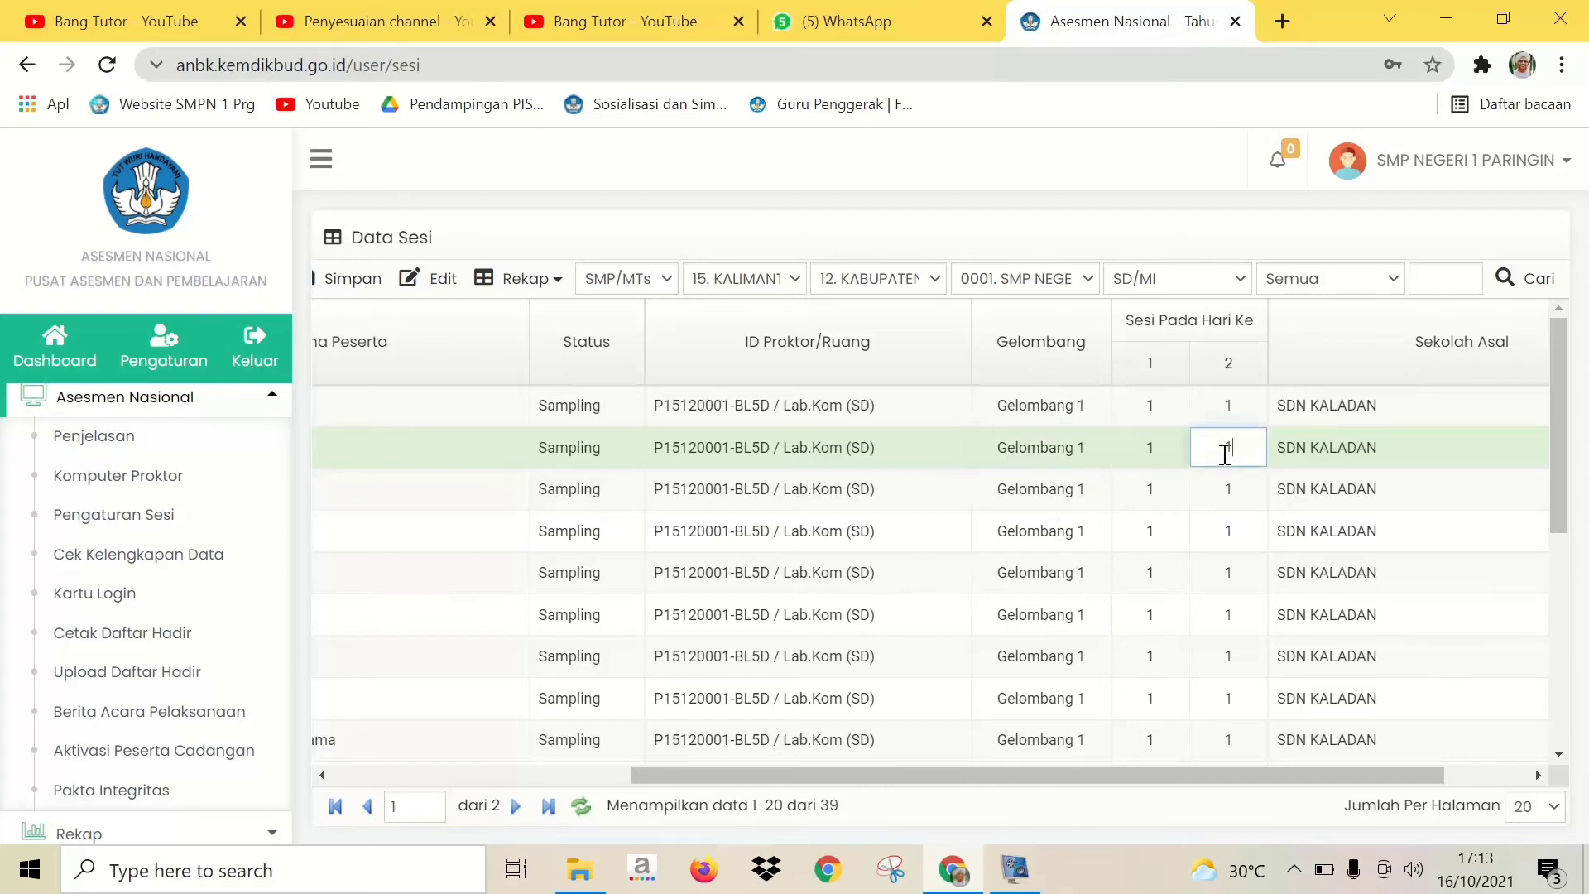
left_click(1057, 489)
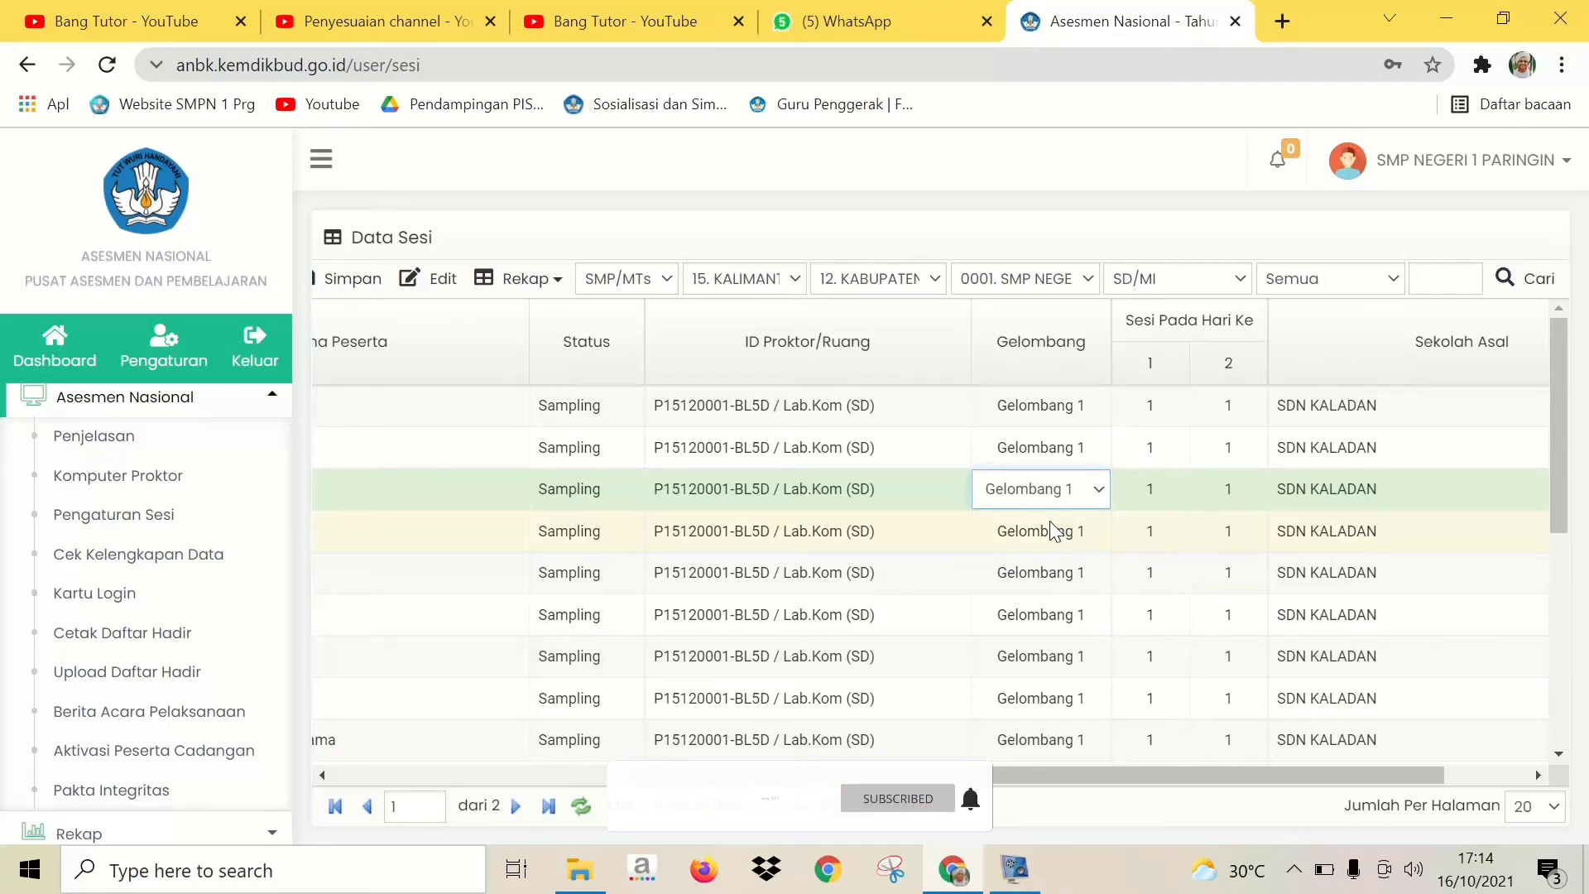
left_click(1091, 531)
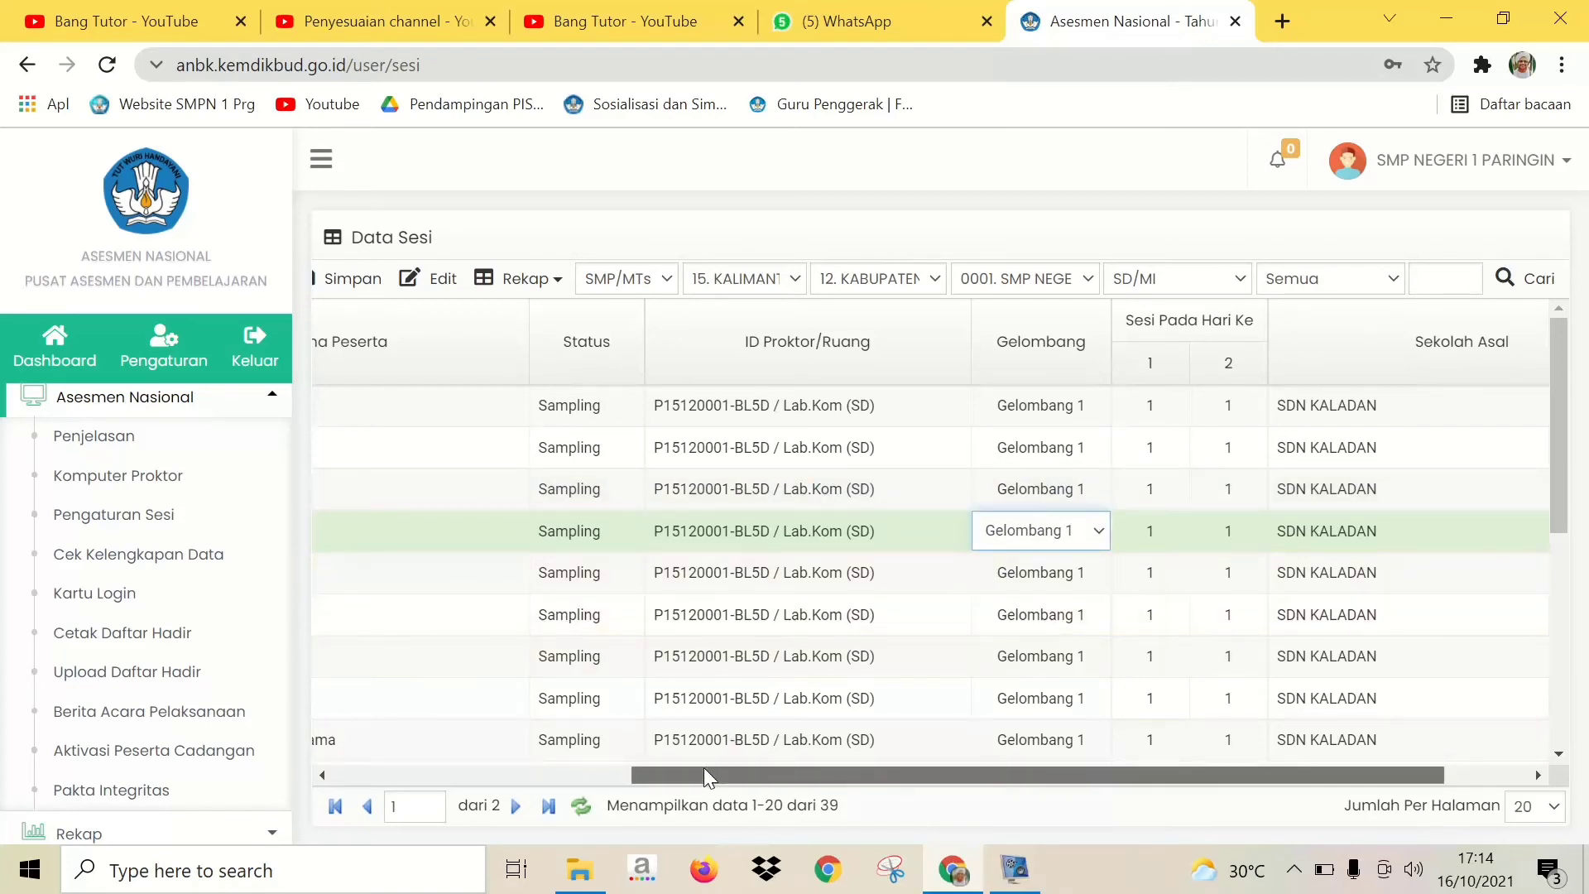
left_click_drag(703, 767, 374, 749)
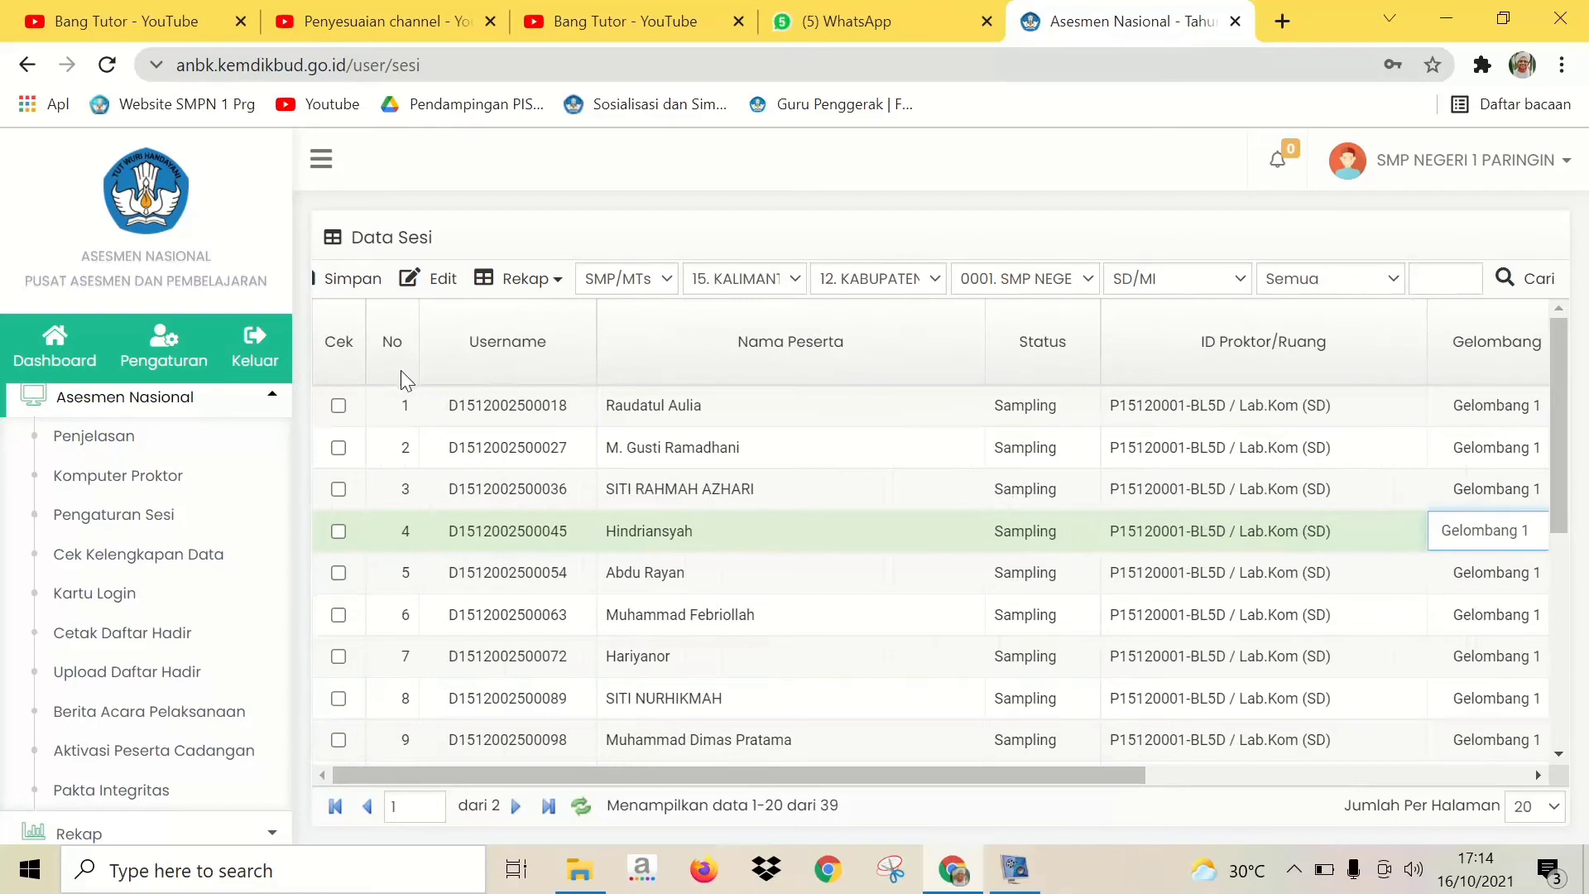
left_click(568, 356)
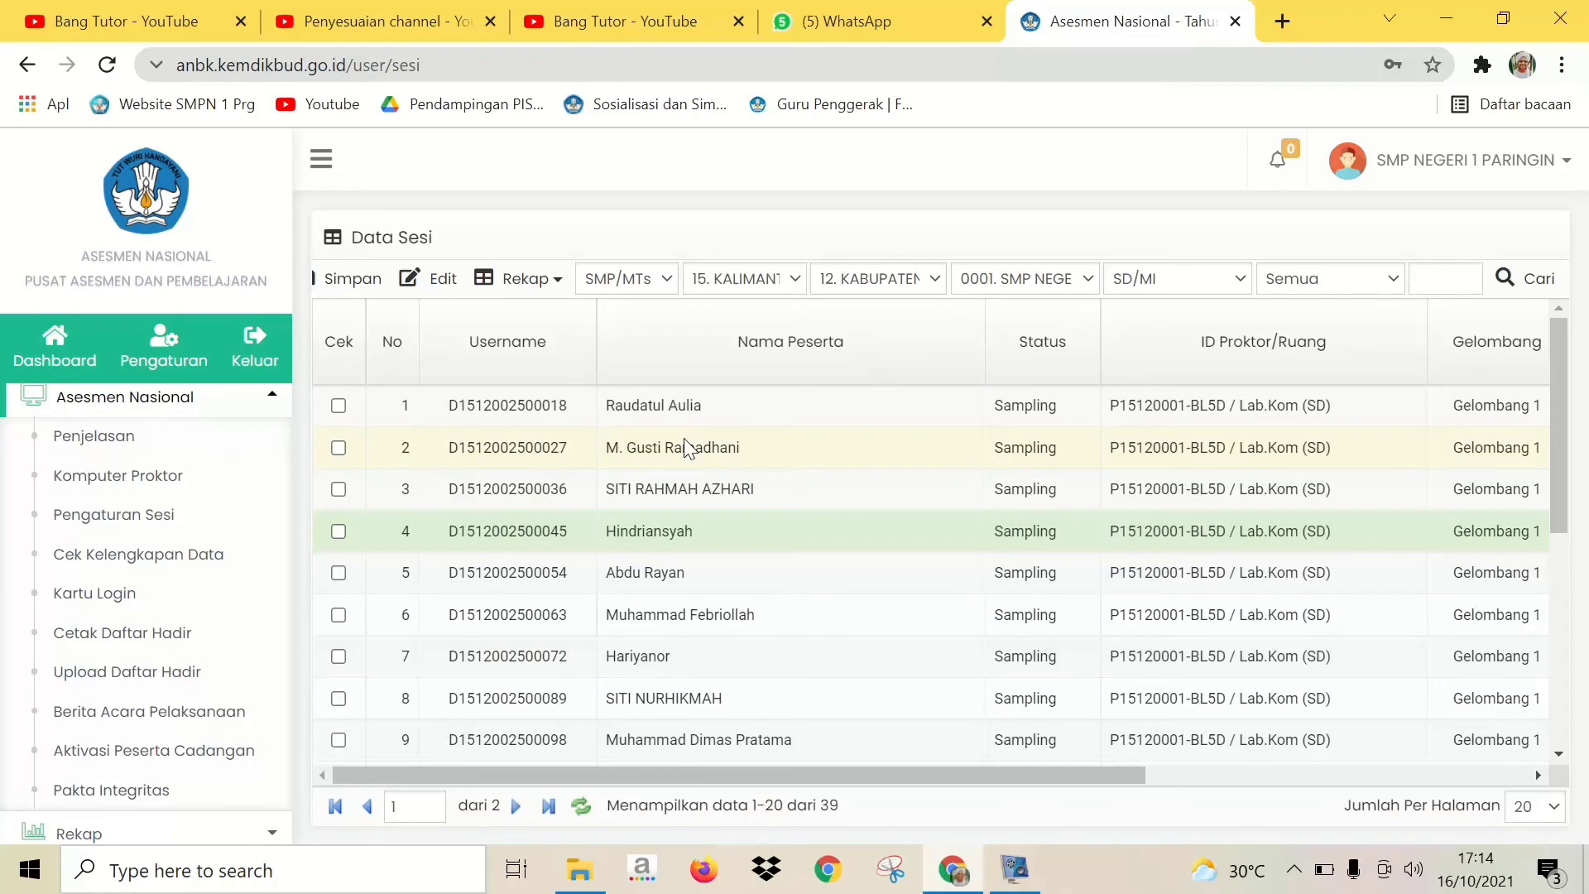
Mark participants 1 to 5 in the Cek column and check their Gelombang and session columns
left_click(339, 405)
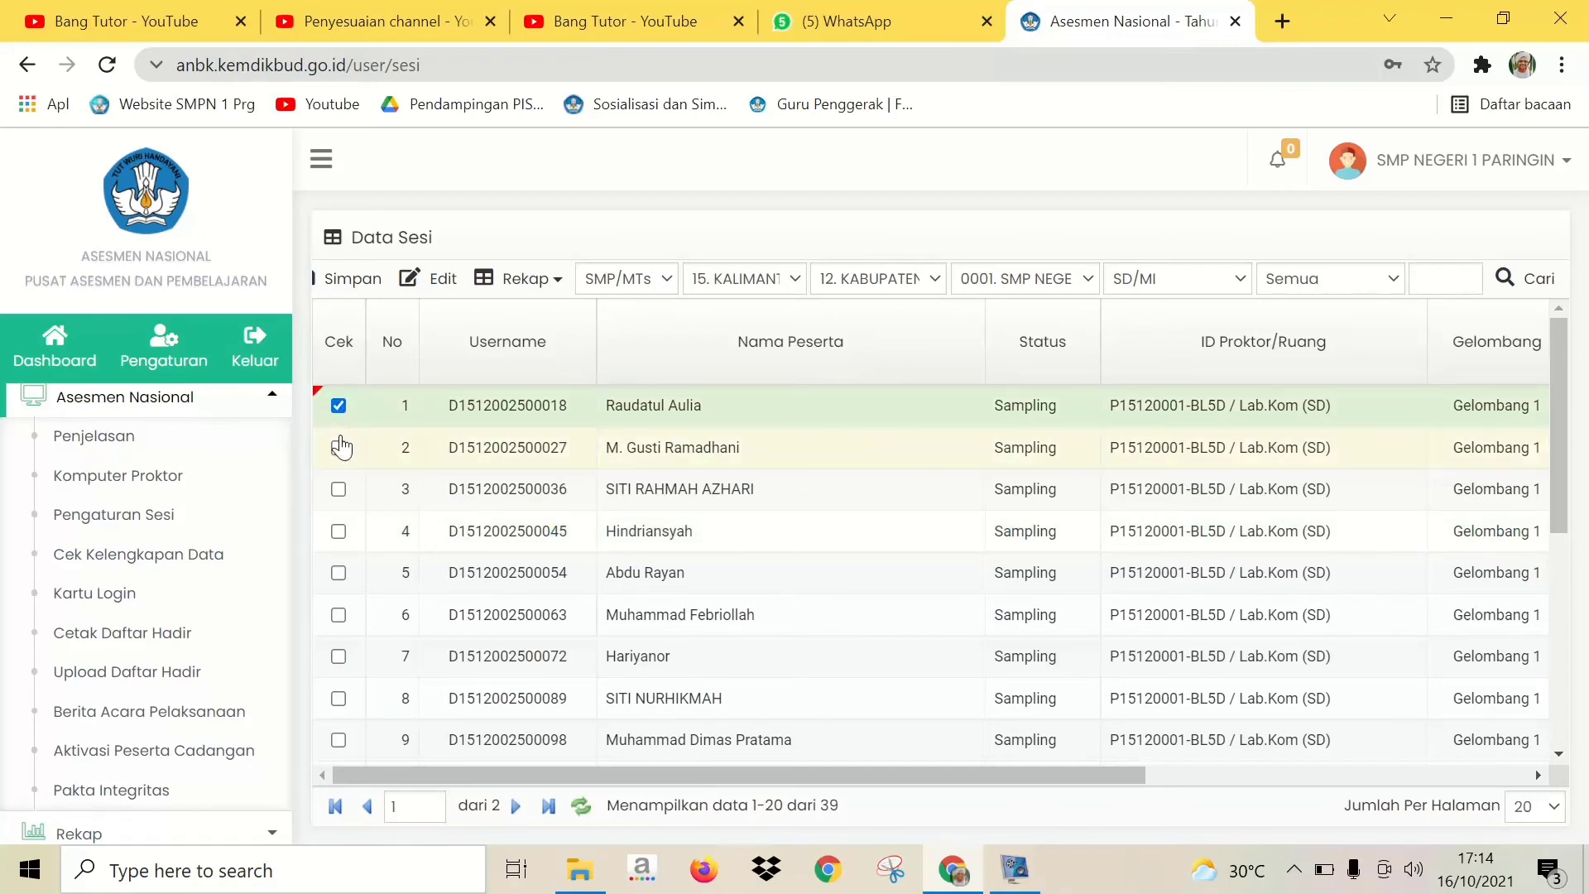
left_click(339, 447)
left_click(339, 490)
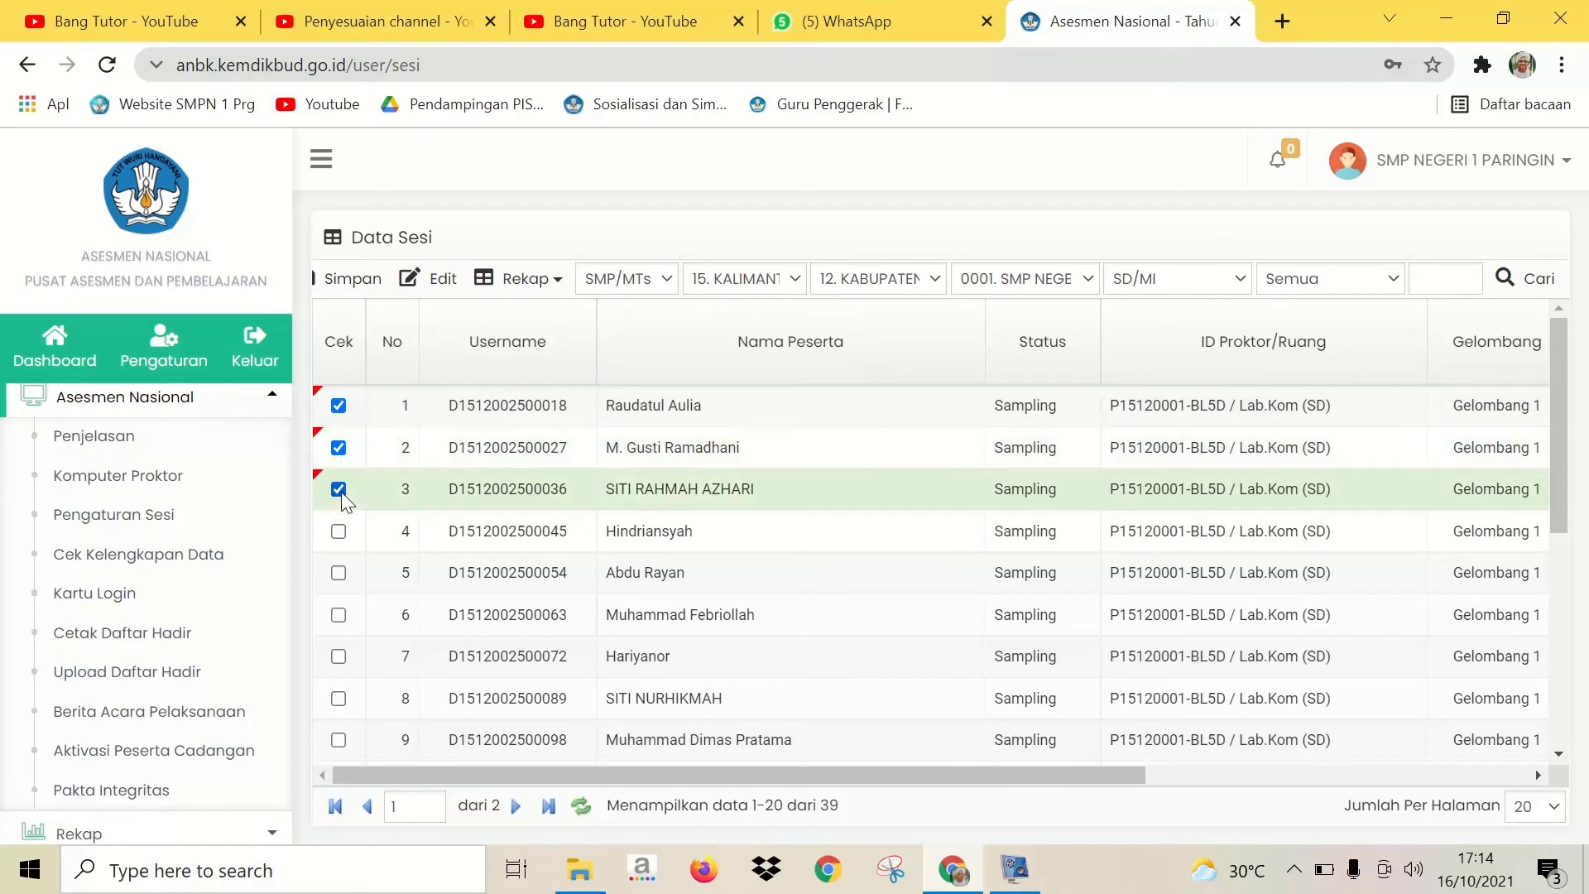
left_click(338, 531)
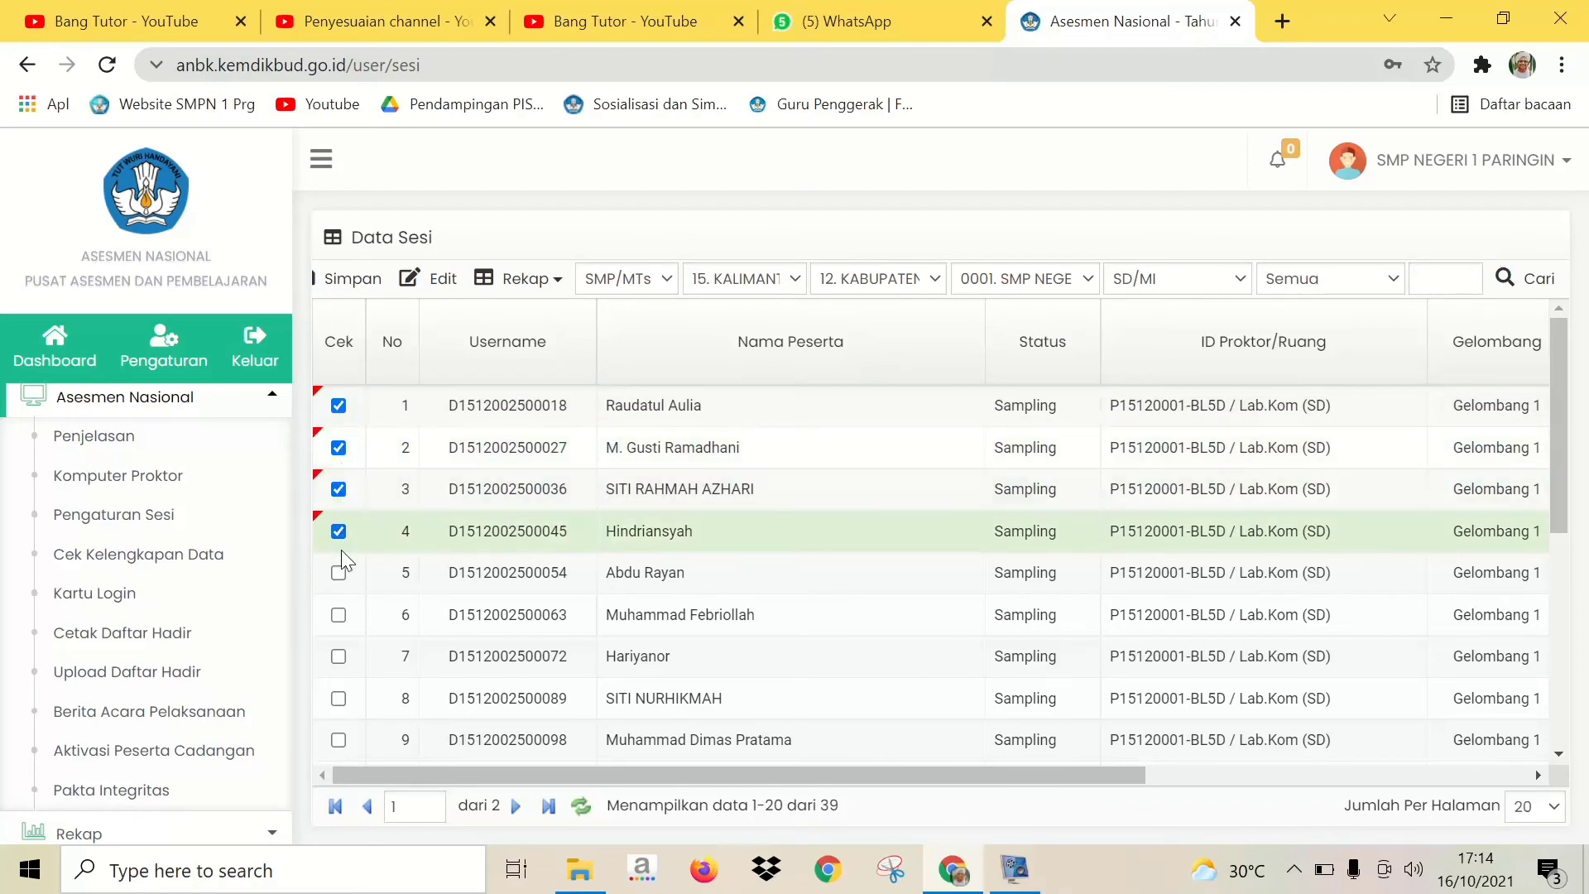
left_click(339, 573)
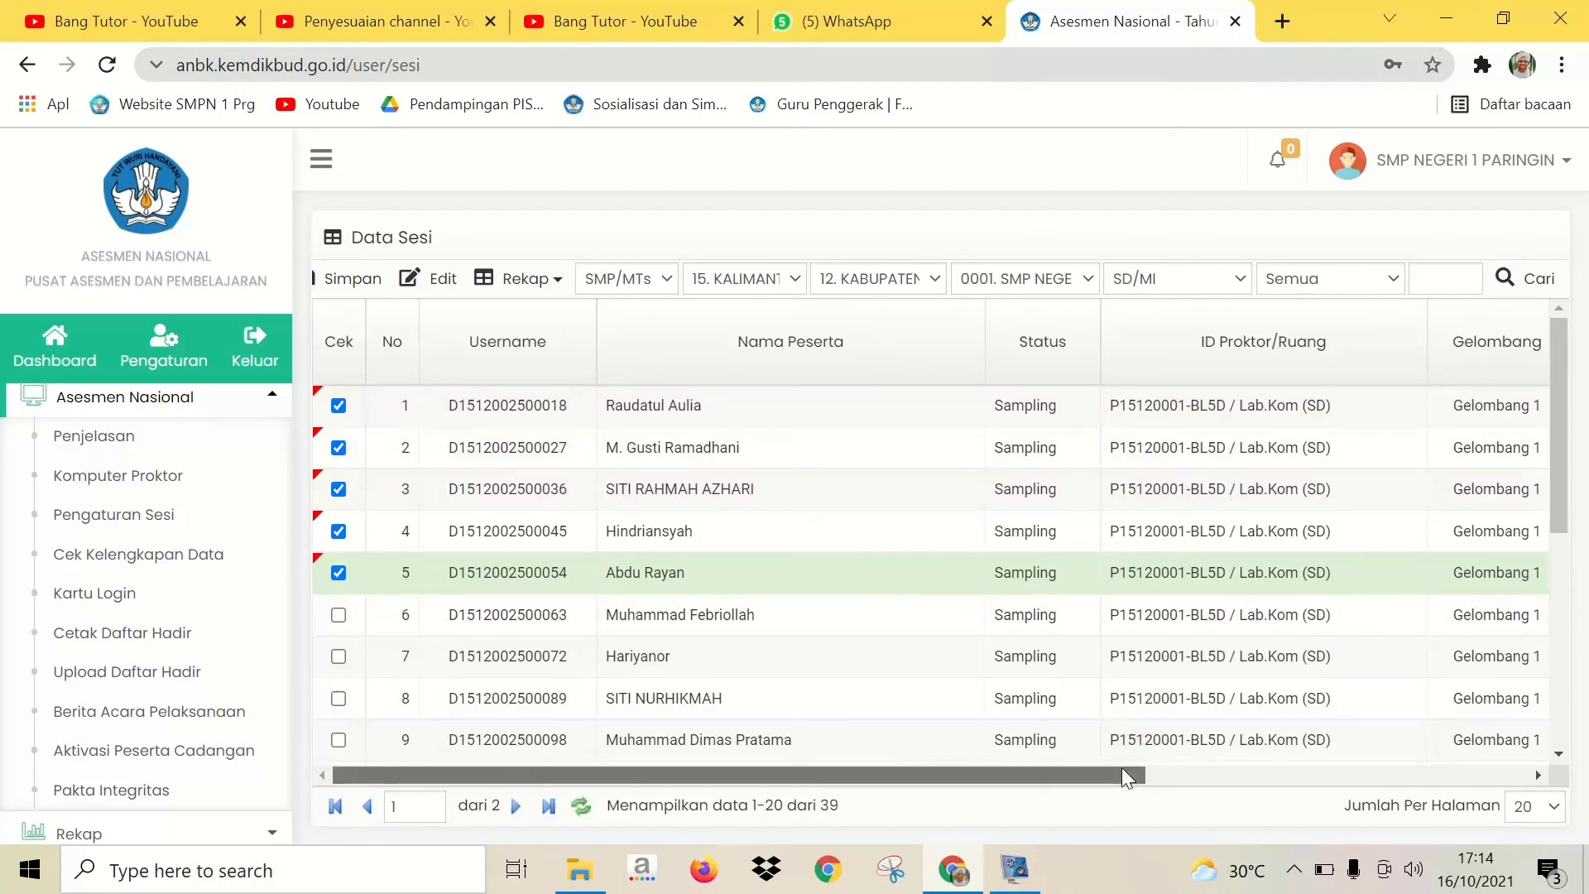
left_click_drag(1121, 774, 1322, 795)
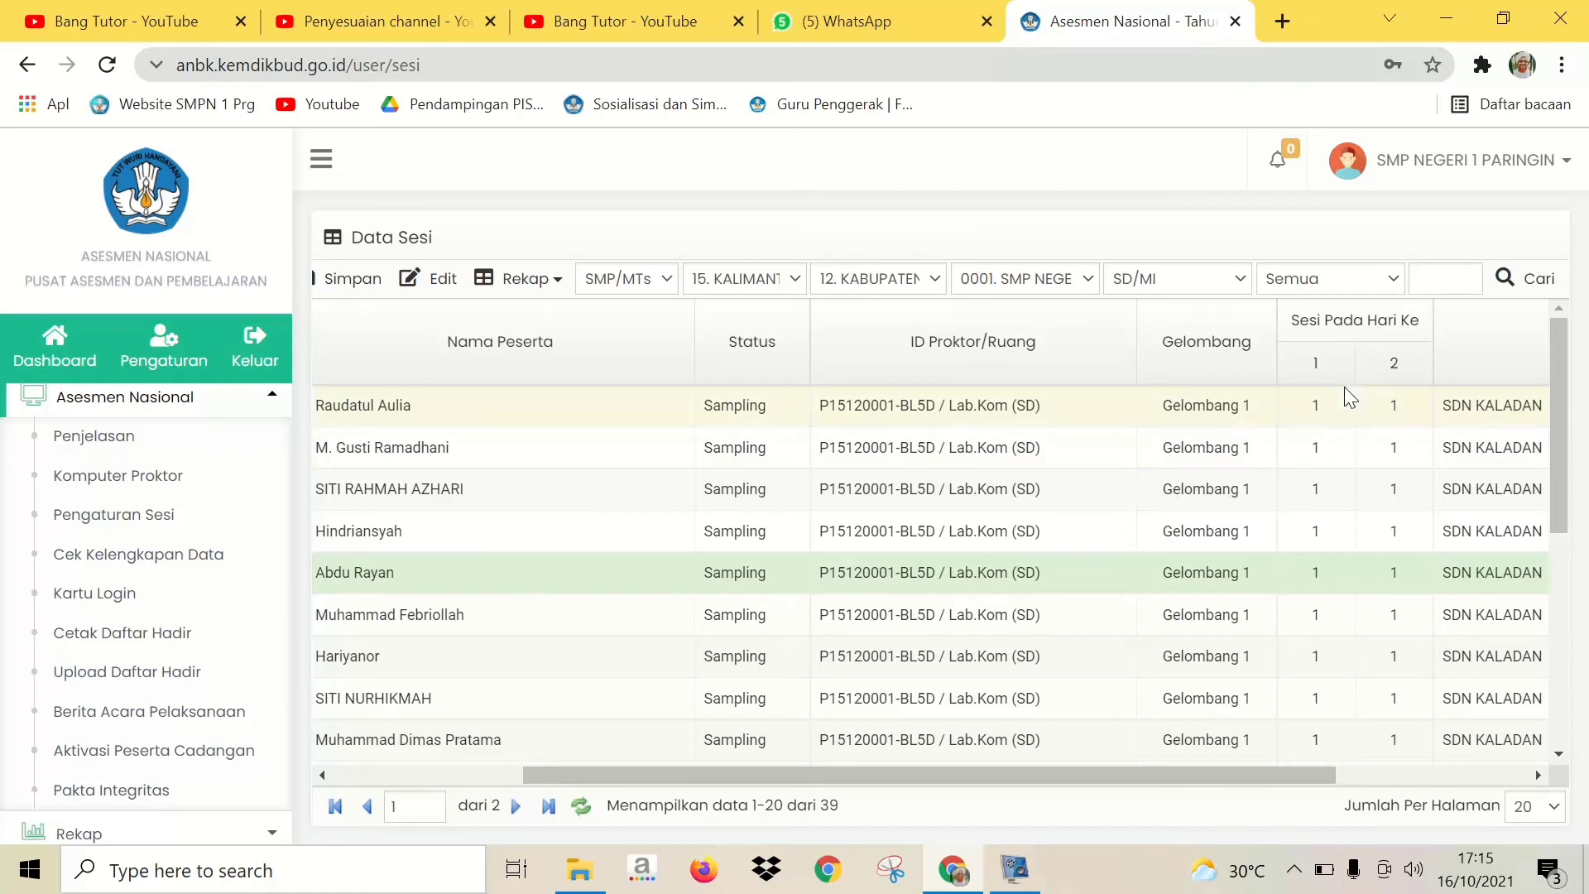
left_click_drag(1224, 777, 952, 757)
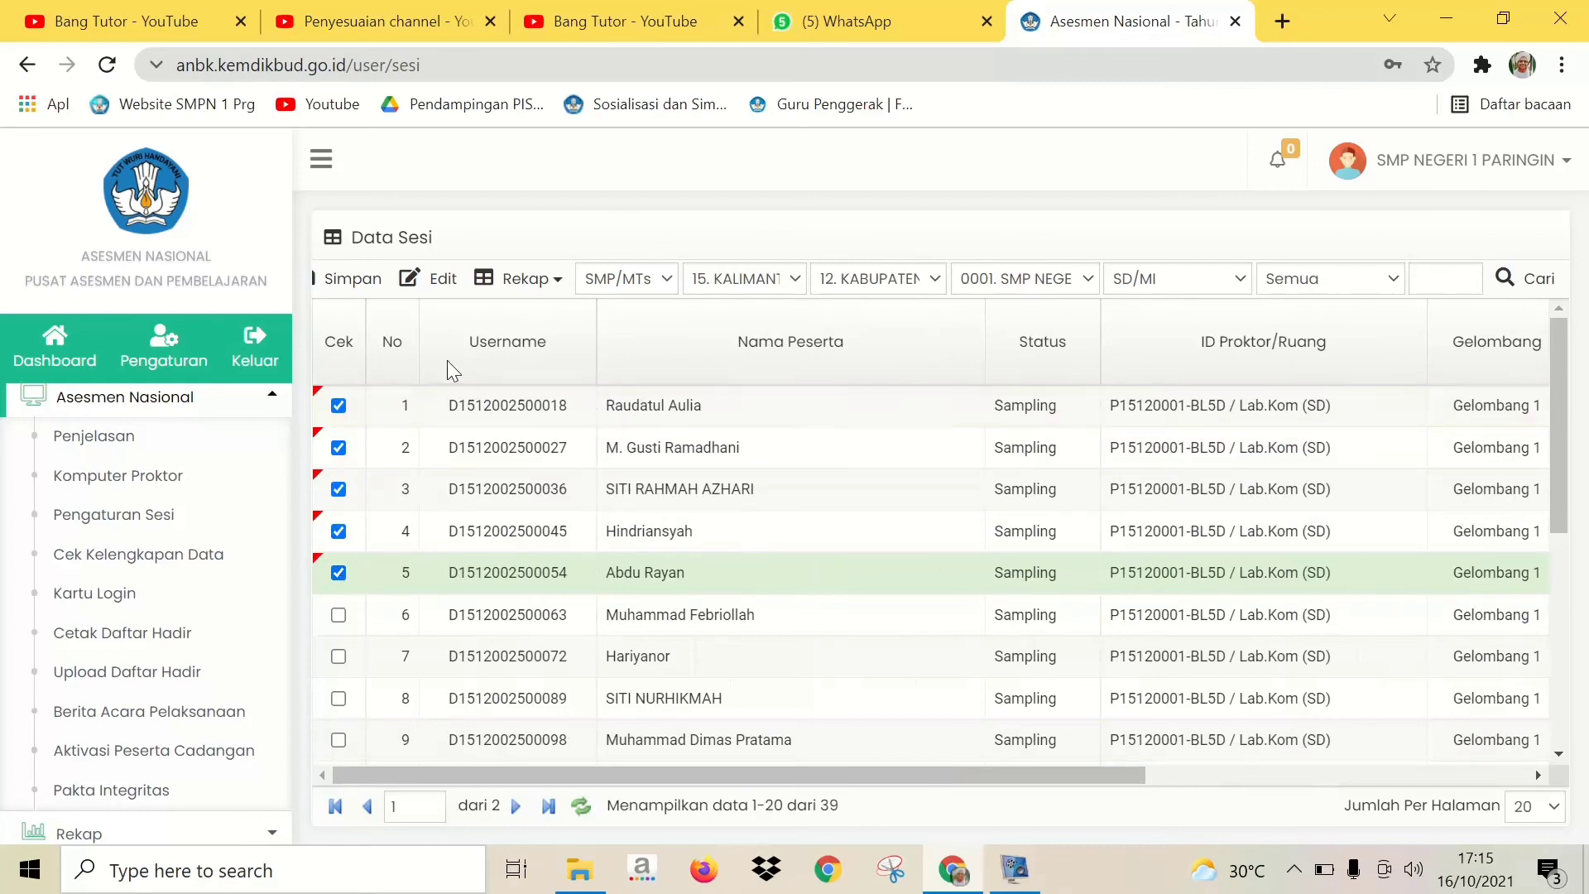
Open the bulk edit form for the marked participants and choose Lab.Kom (SD) as the ID Proktor / Ruang
left_click(474, 284)
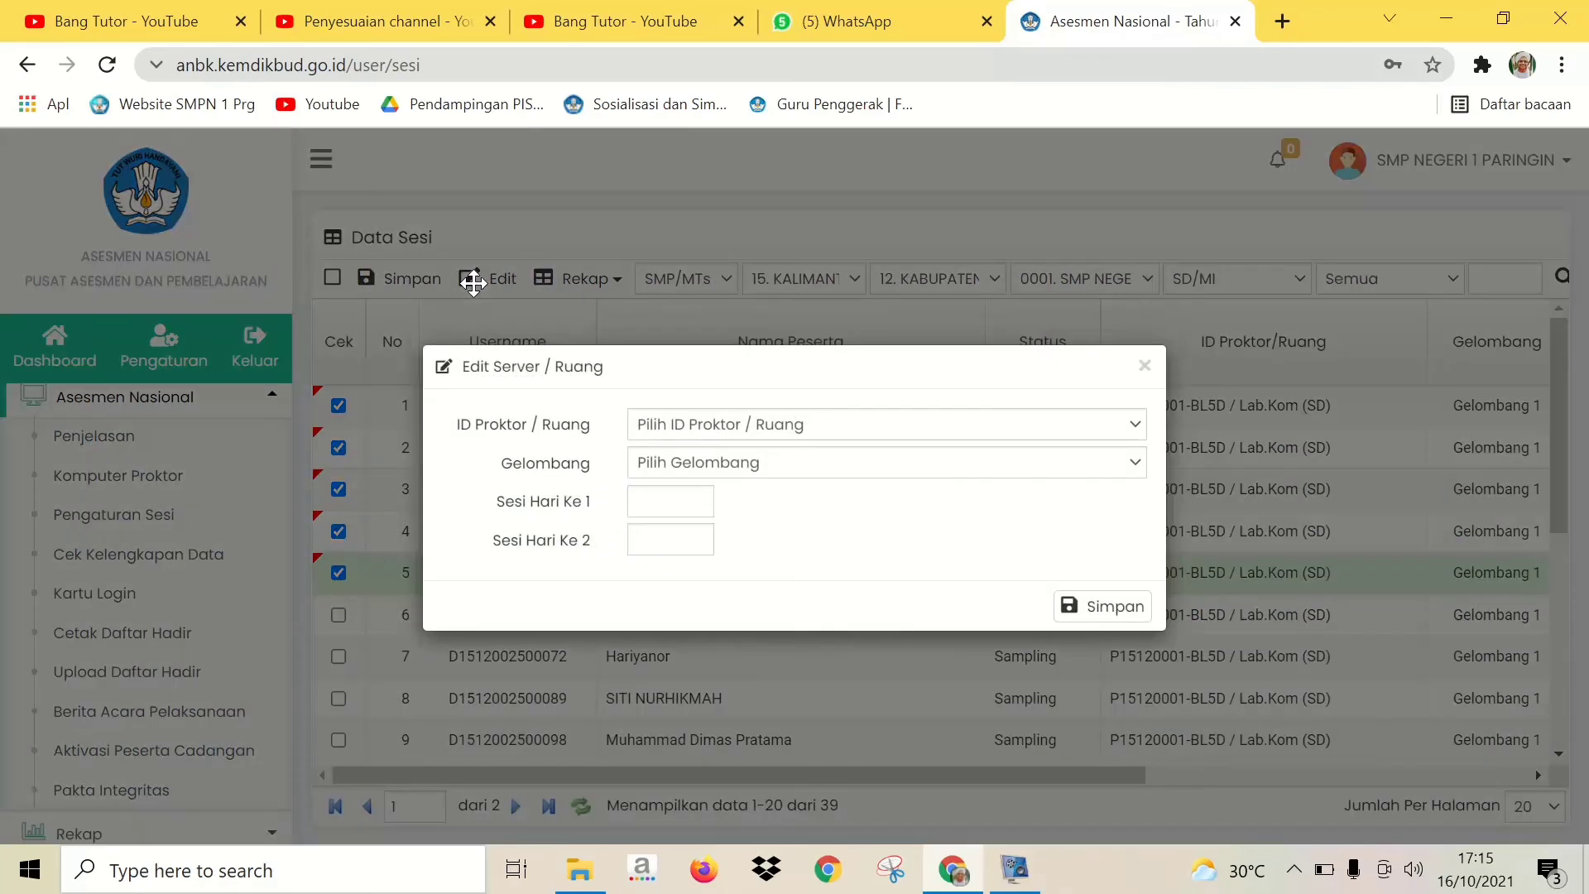
left_click(684, 426)
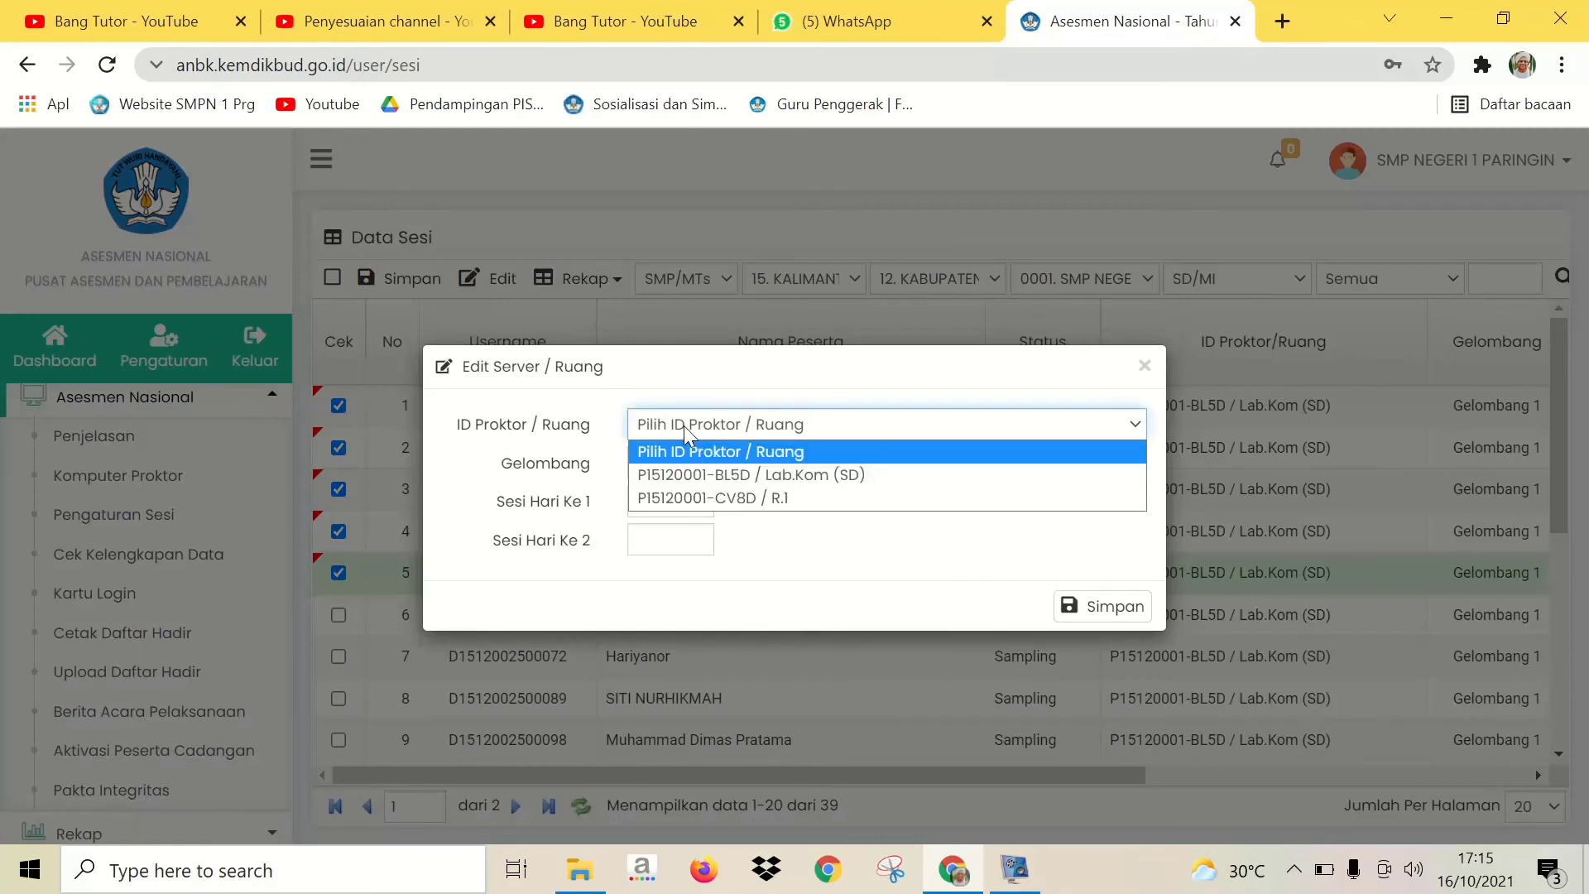
left_click(684, 426)
left_click(683, 425)
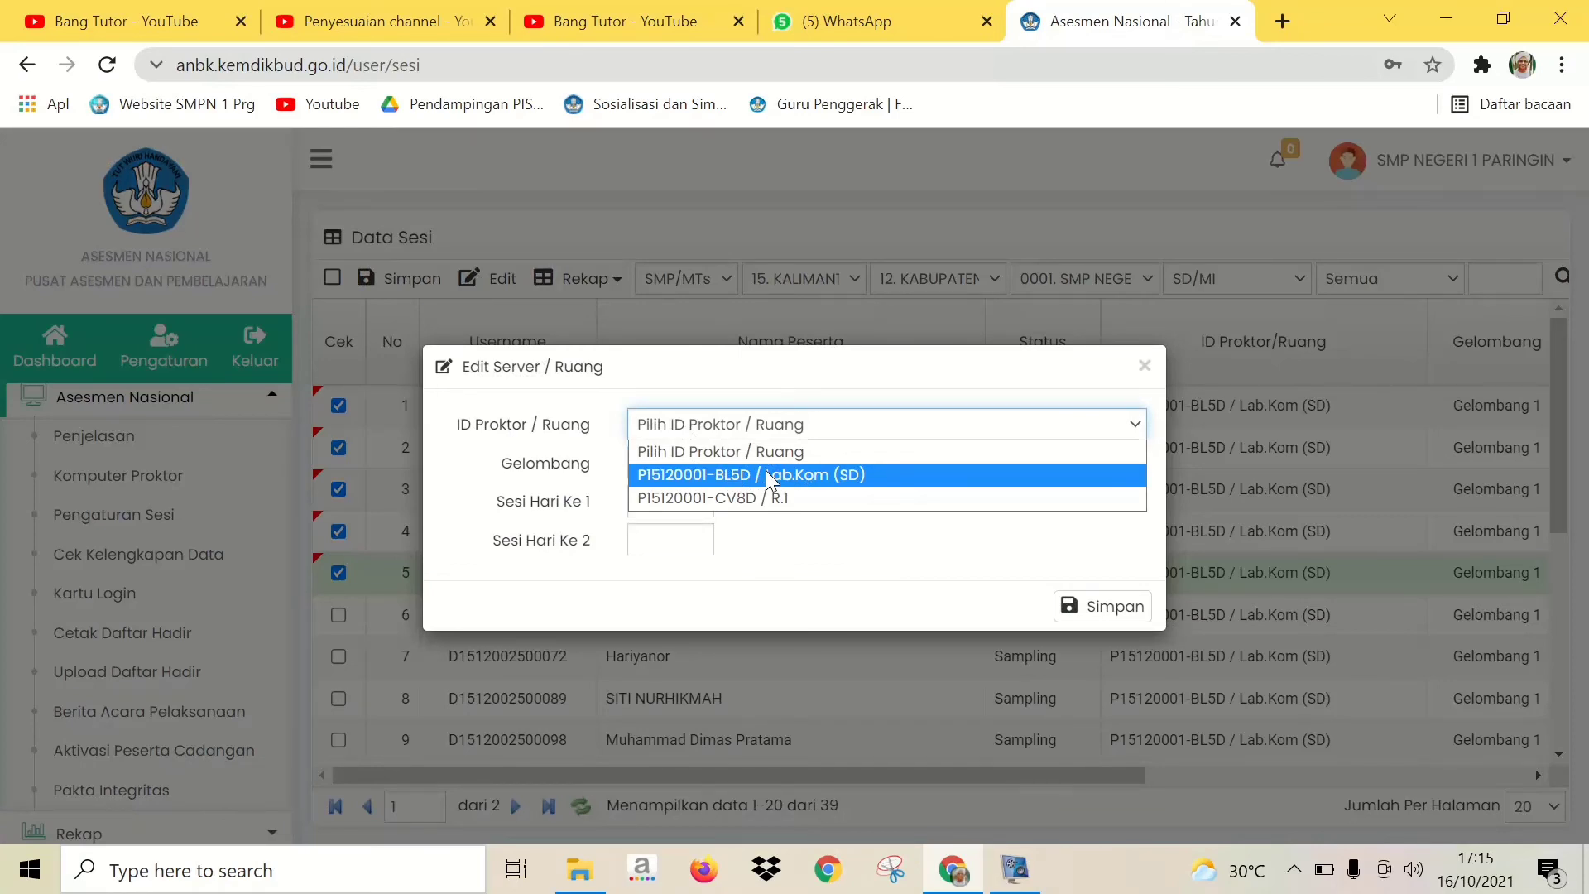
left_click(723, 473)
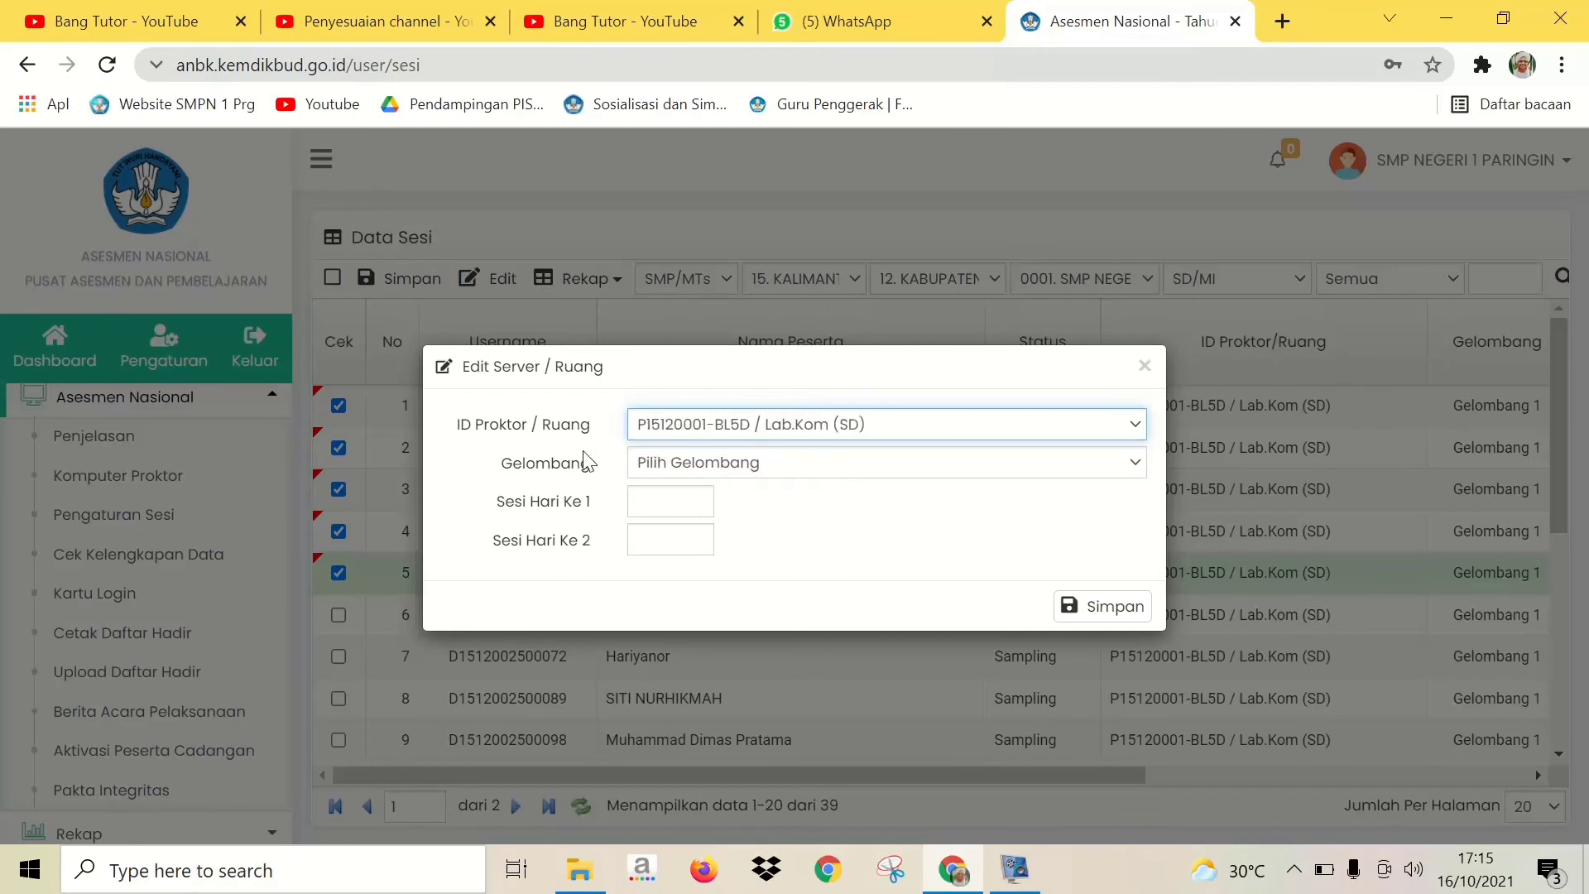
Shift the edit form aside to expose the marked participants and set its Gelombang to Gelombang 1
left_click(659, 467)
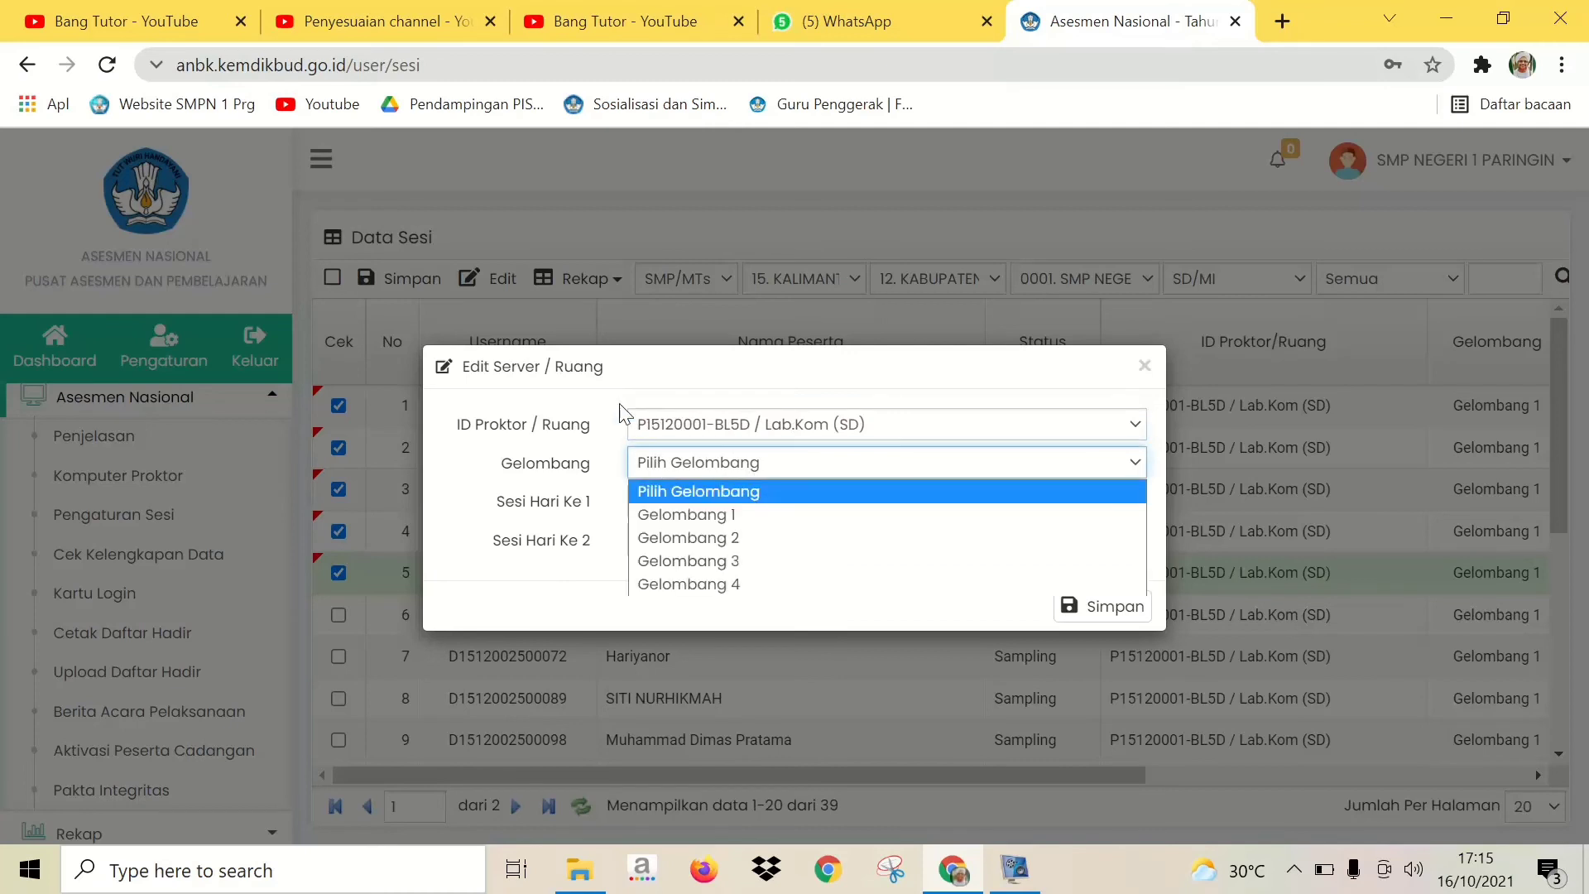
left_click_drag(618, 365, 791, 355)
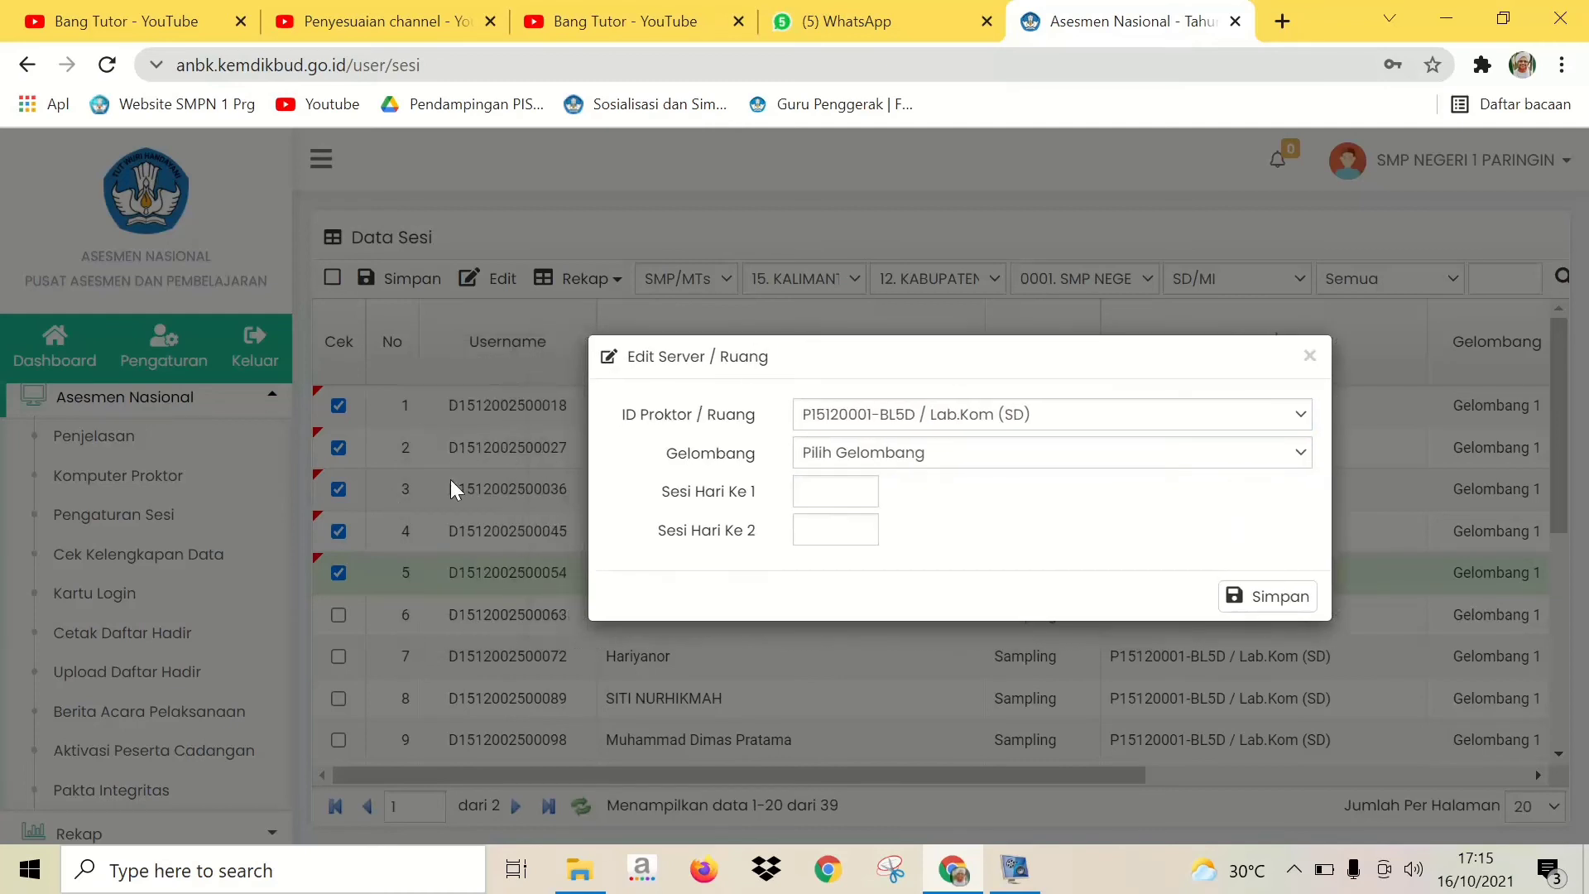
left_click(867, 454)
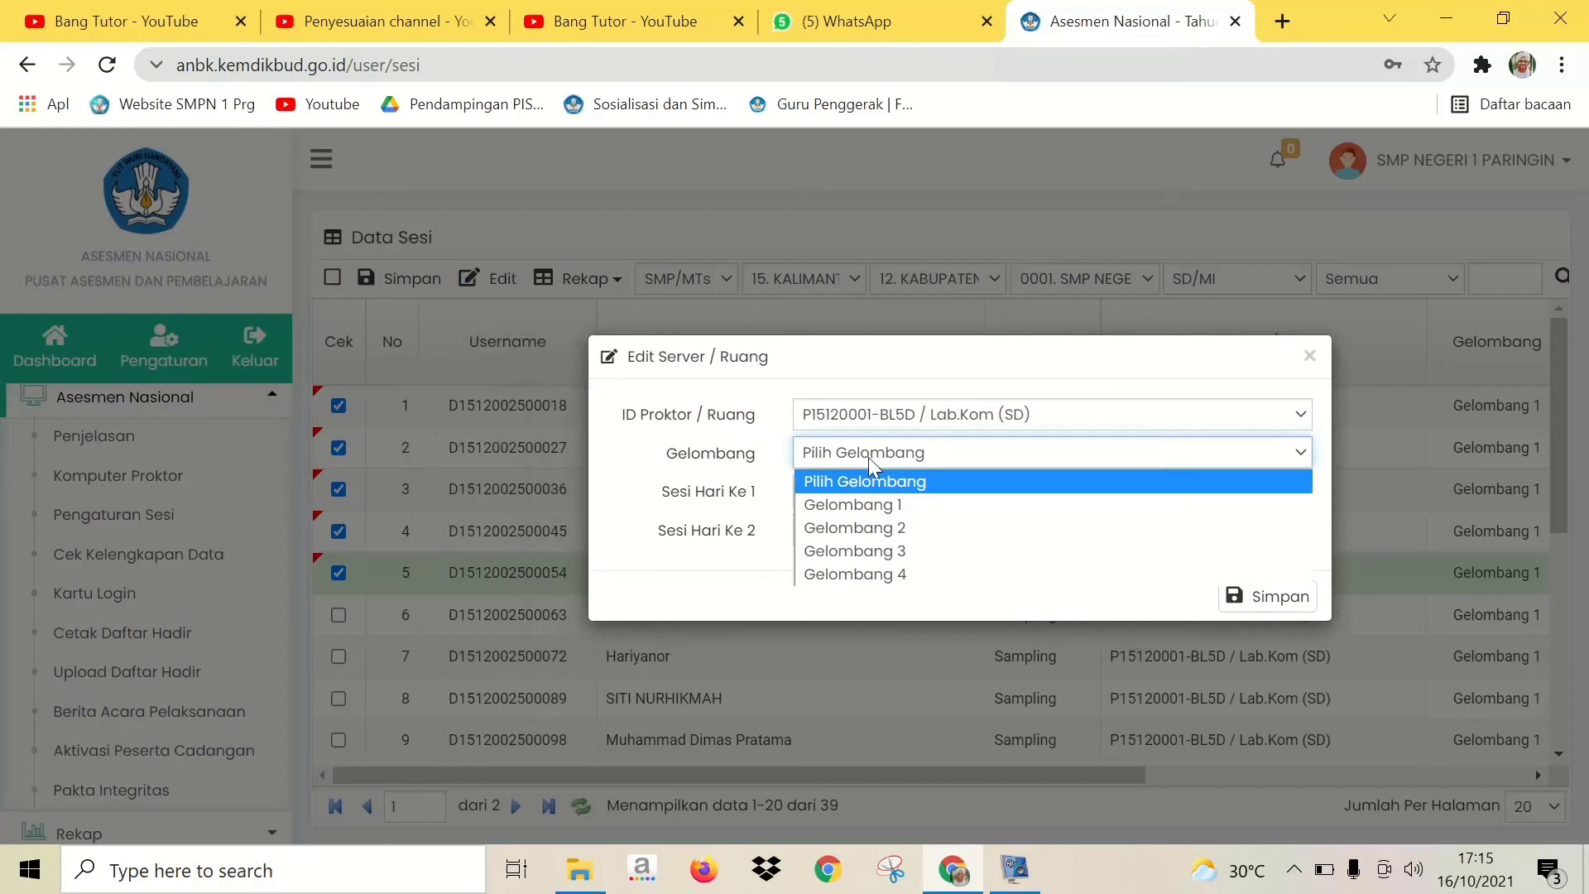
left_click(877, 512)
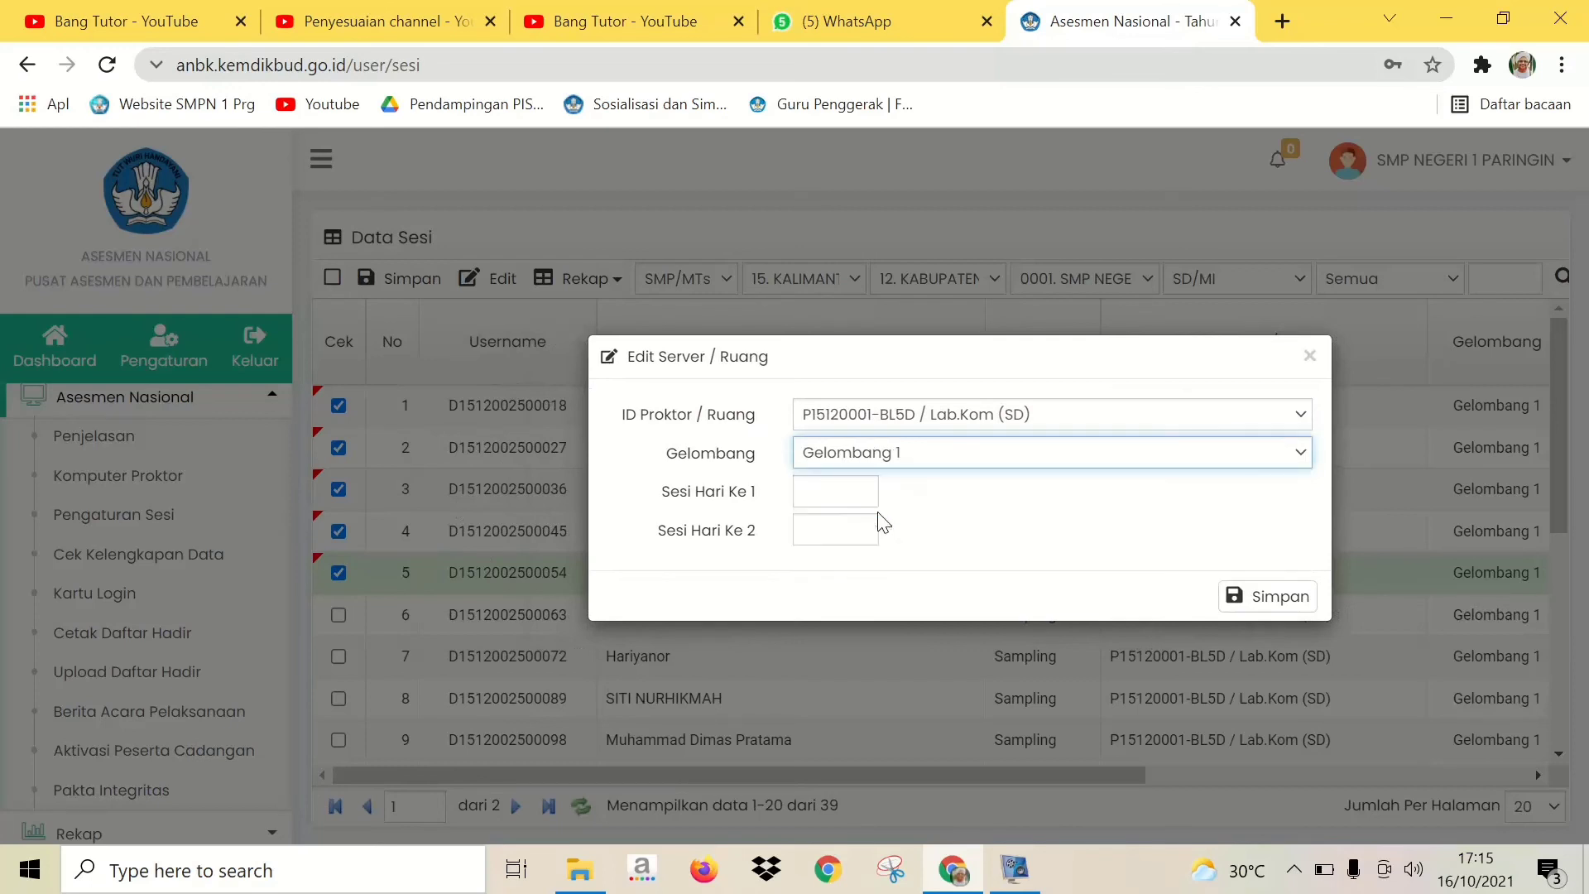
Enter session 1 for both Sesi Hari Ke 1 and Sesi Hari Ke 2, and close the edit form without saving
left_click(820, 496)
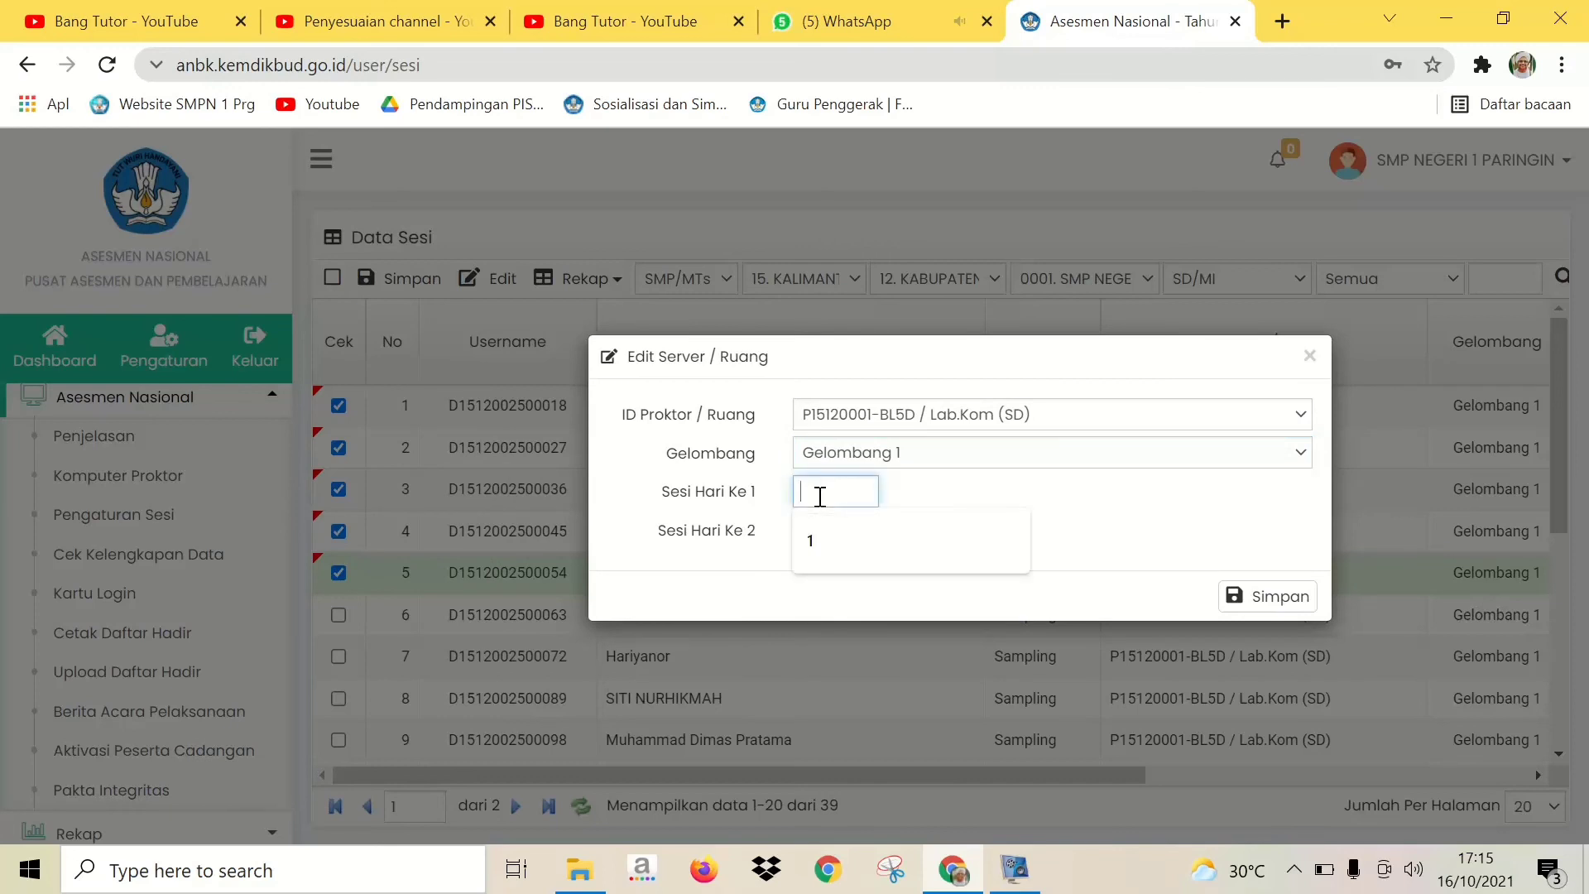
type("1")
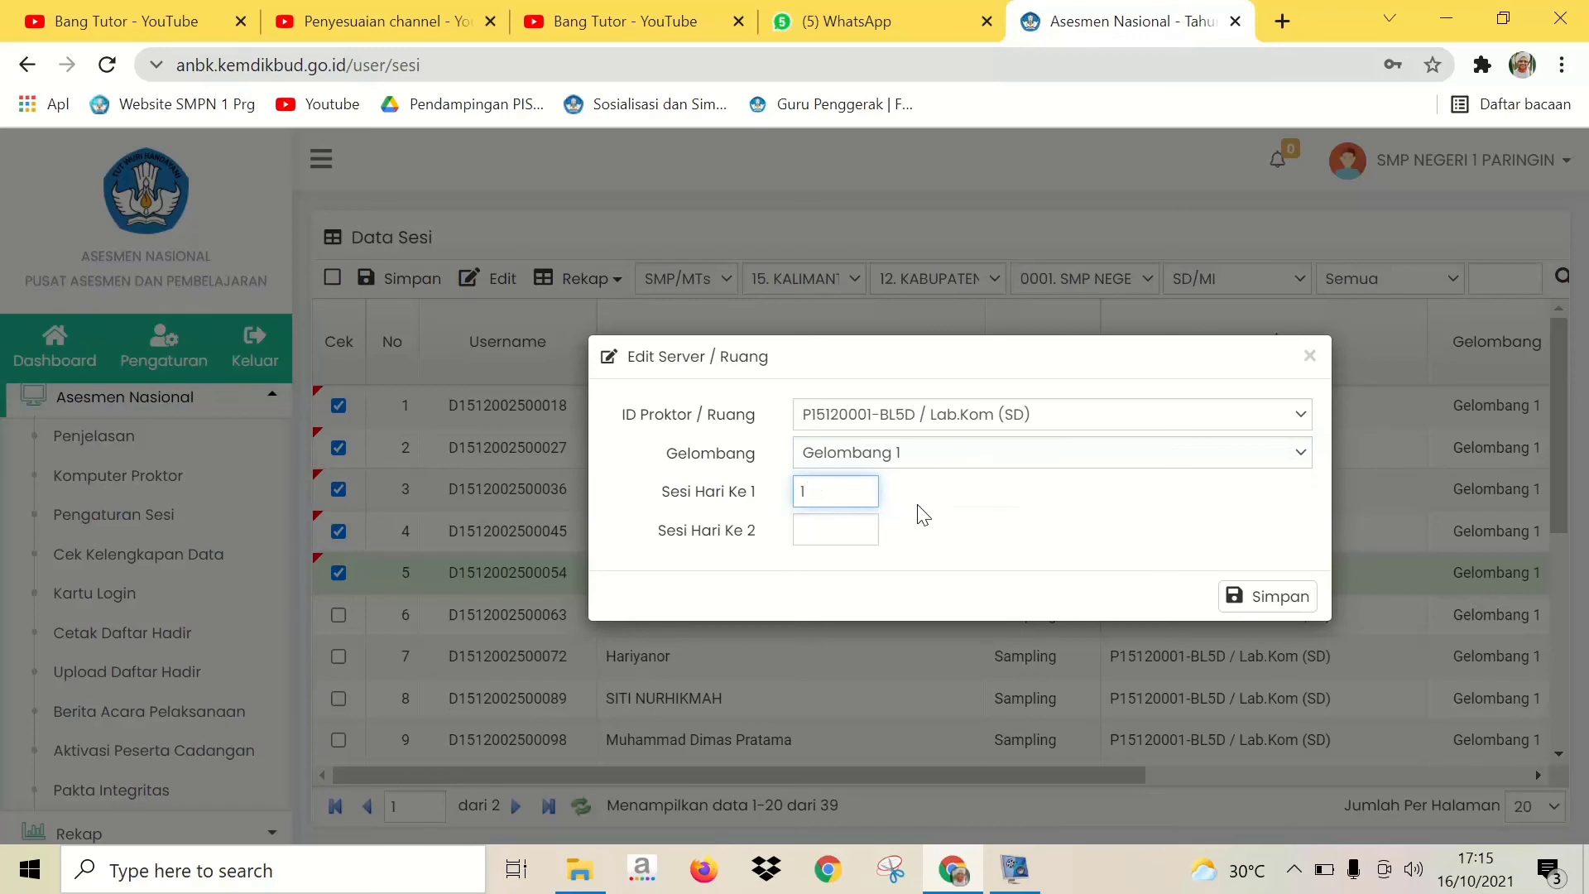
left_click(814, 527)
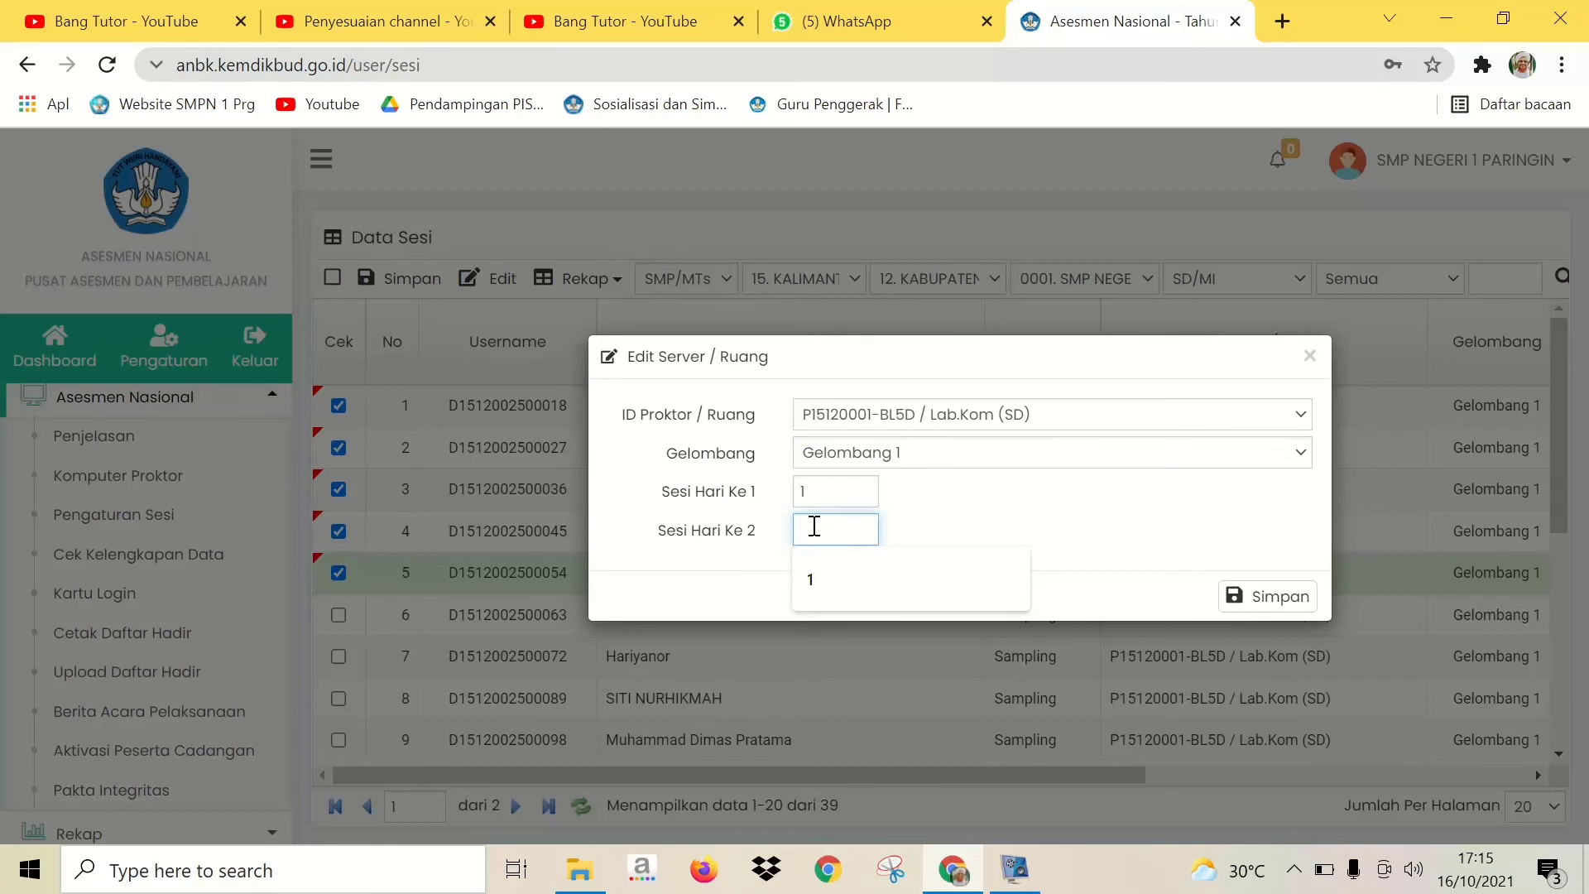
type("1")
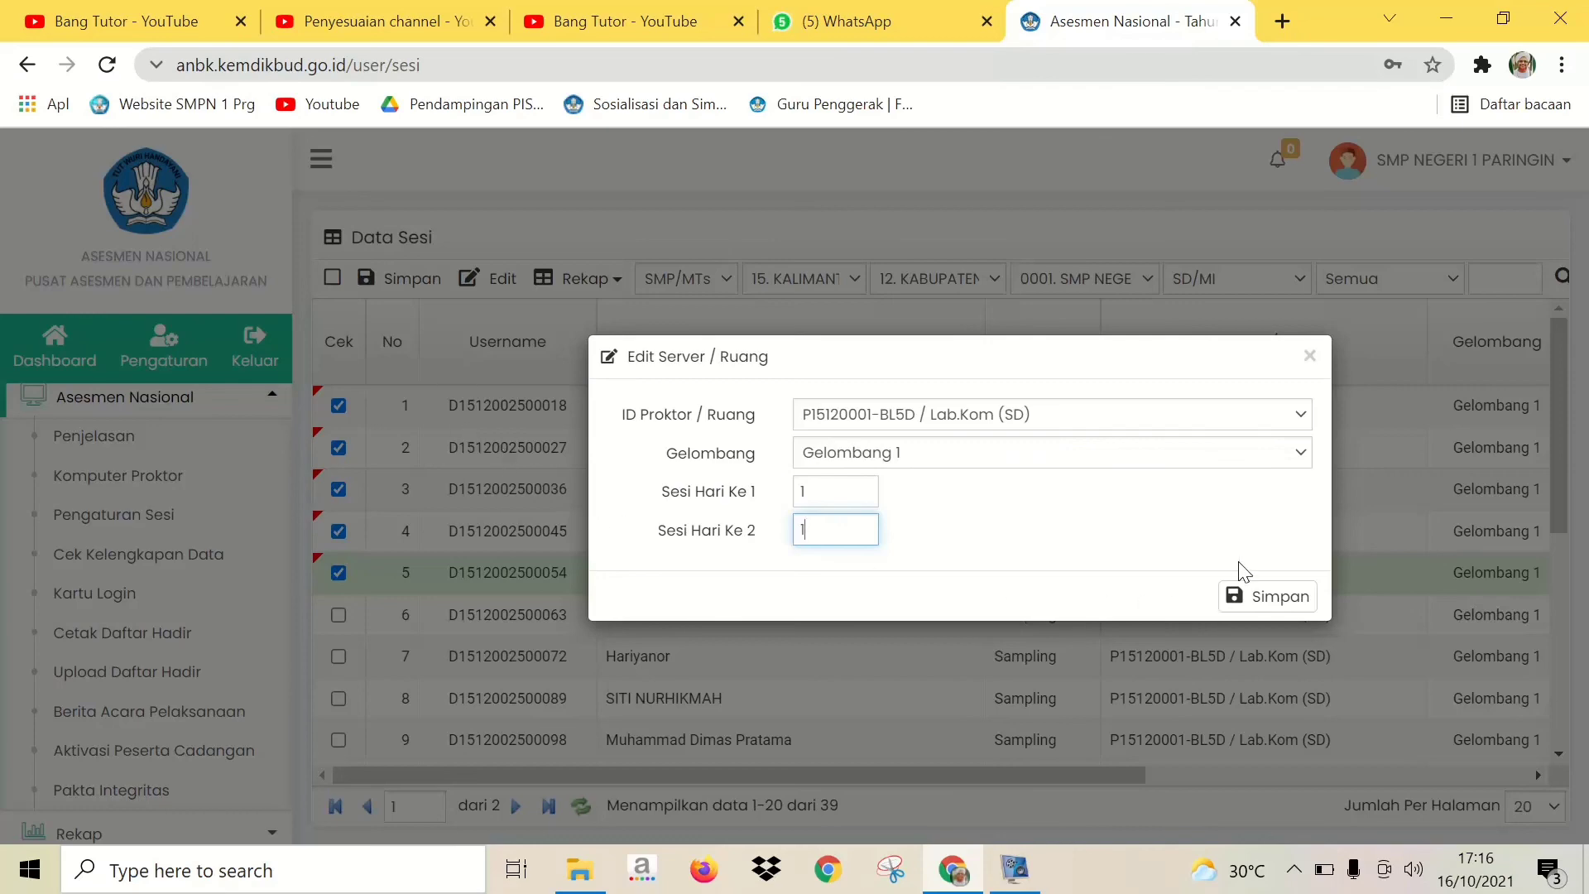
left_click(1309, 356)
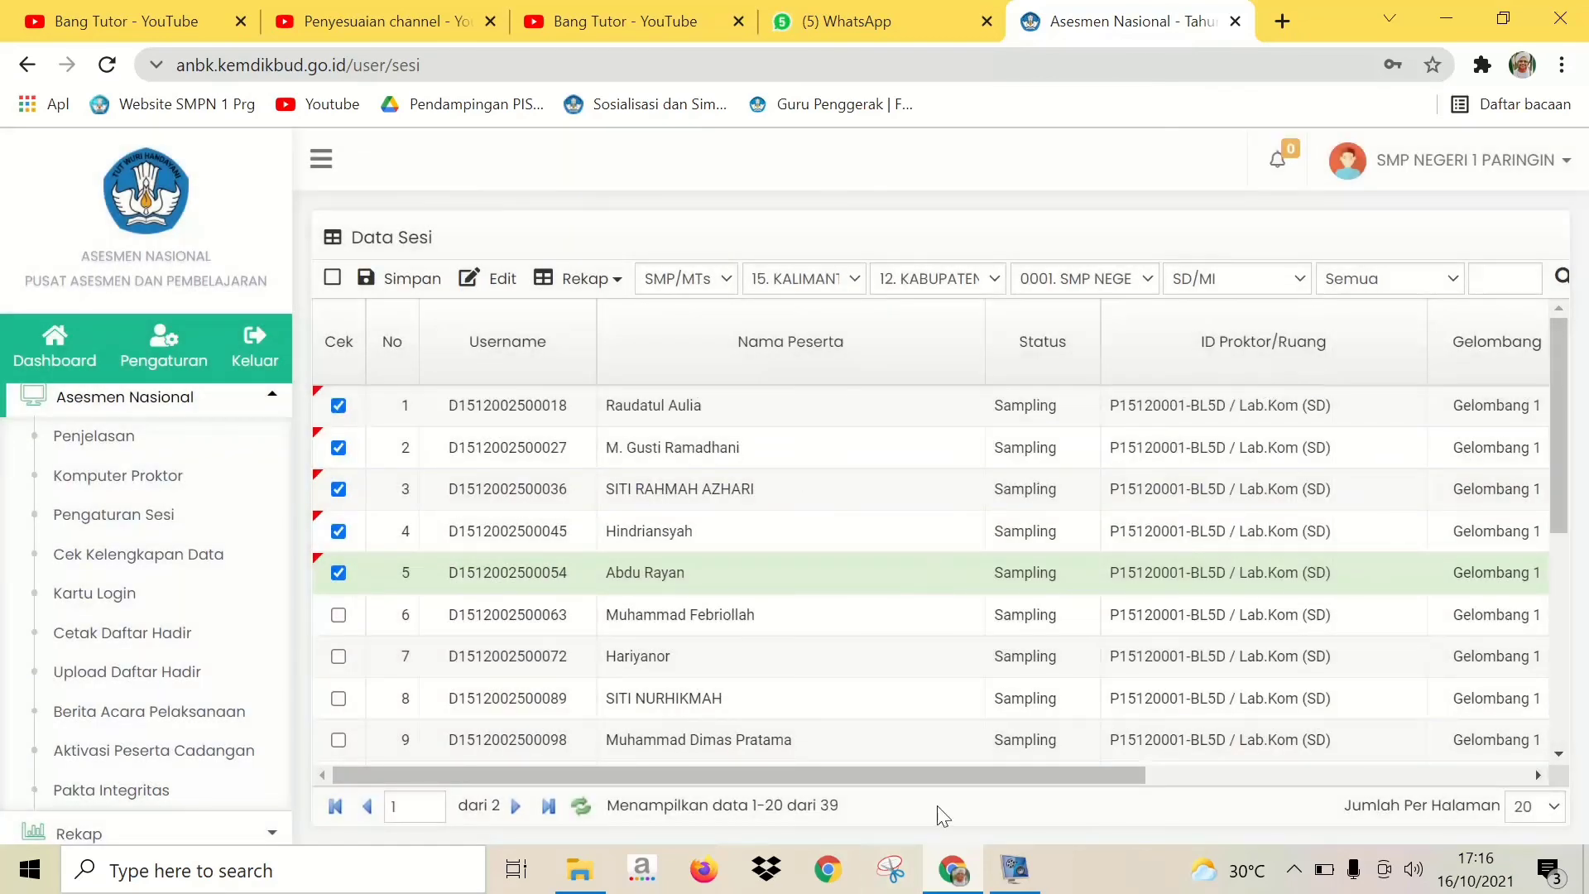
Check the Gelombang fields of the first and second participants in Data Sesi without changing them
left_click_drag(942, 780, 1265, 756)
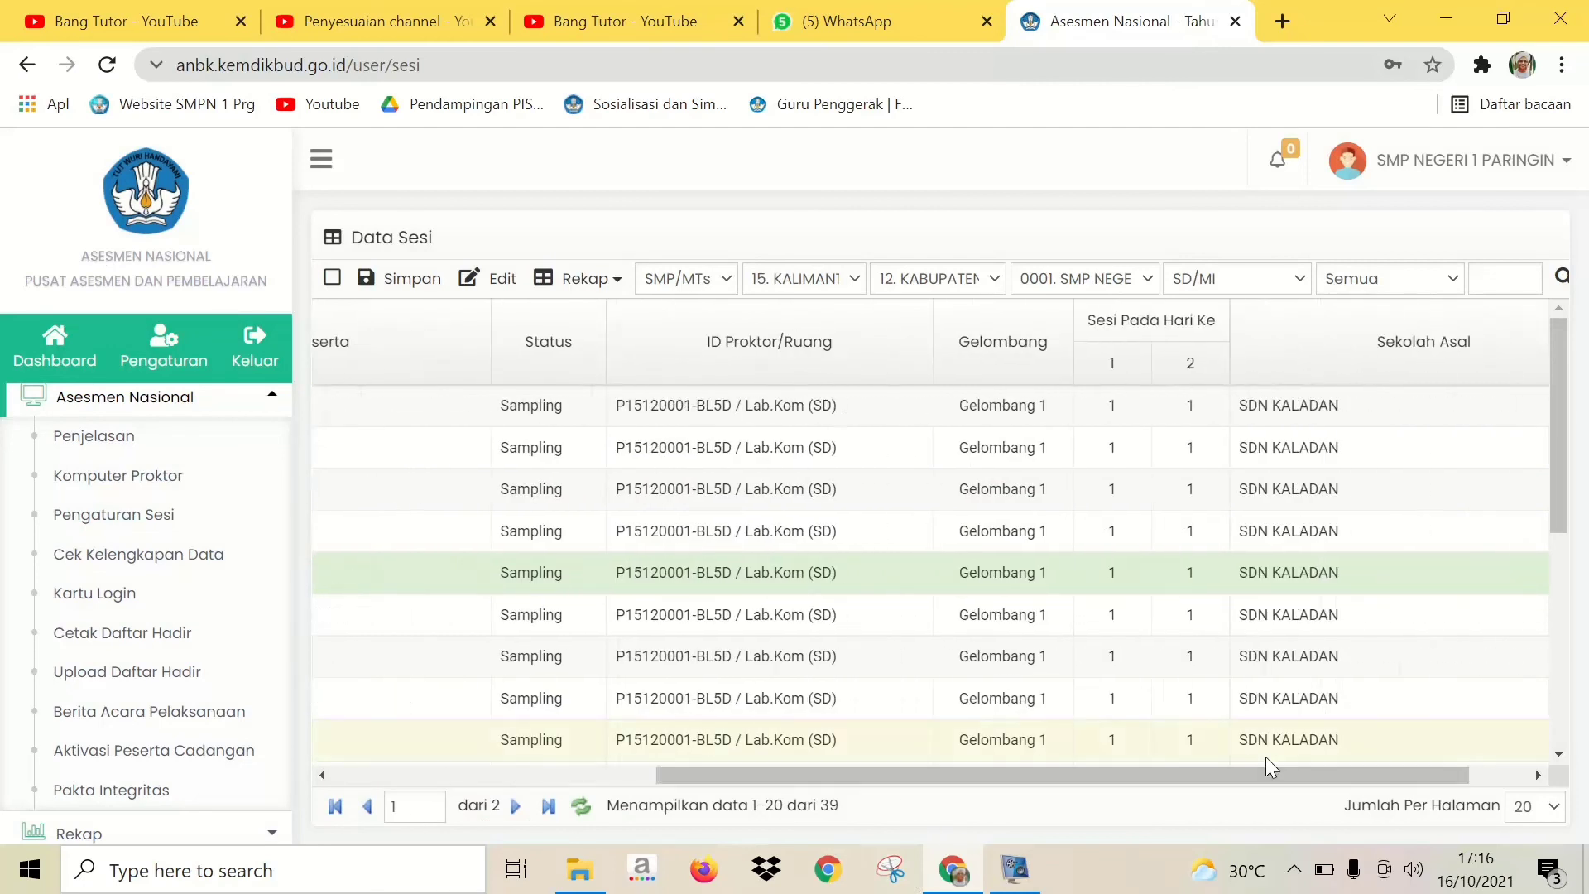
left_click(976, 403)
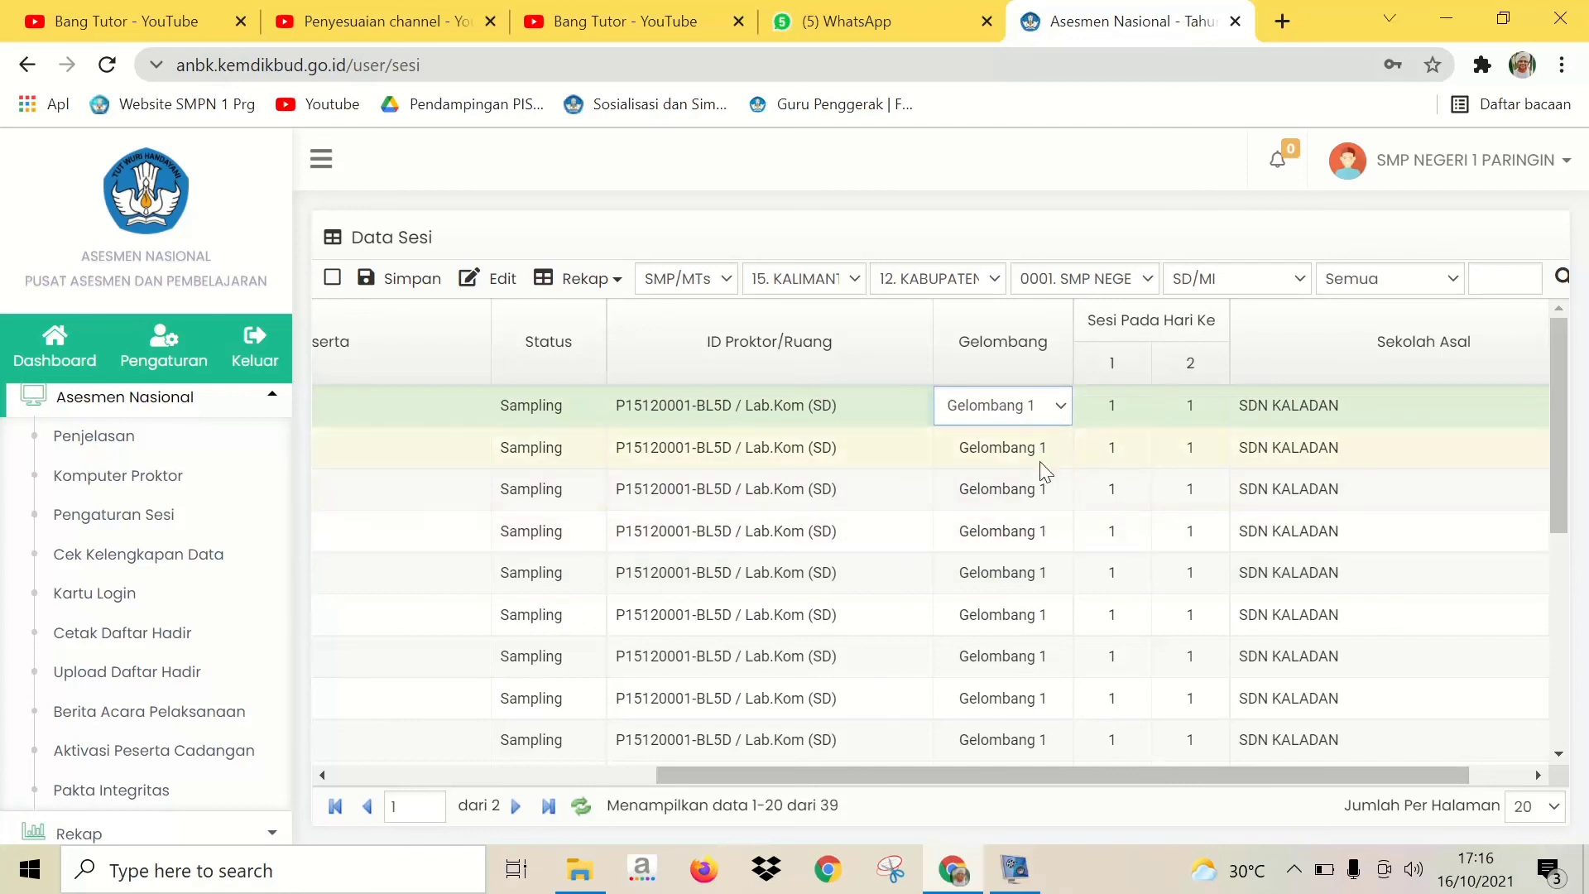
left_click(1039, 452)
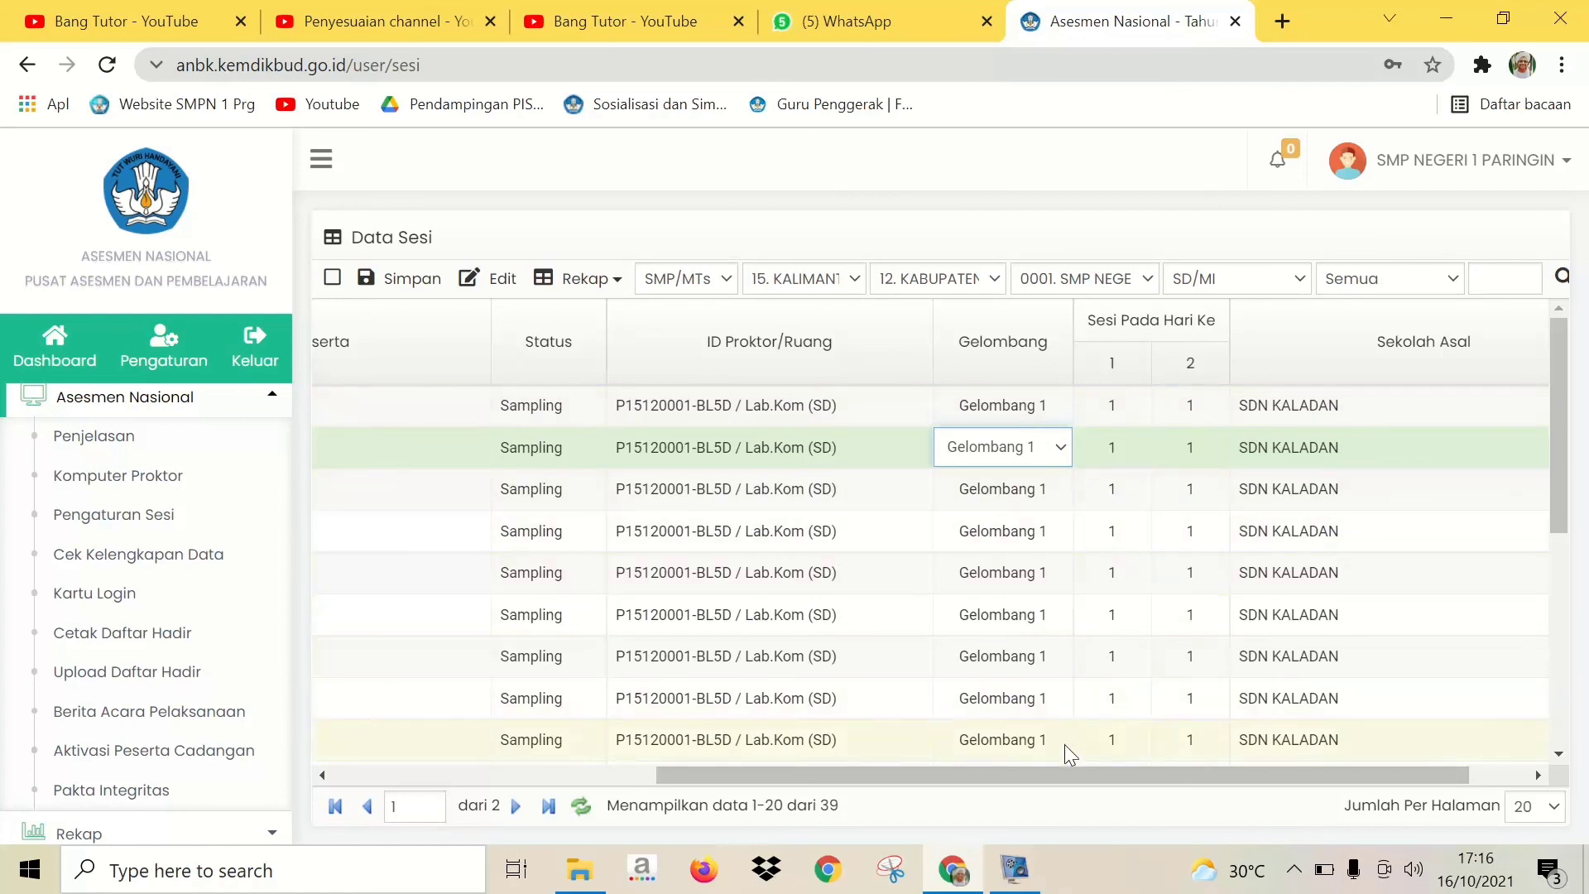
left_click_drag(1061, 778, 717, 801)
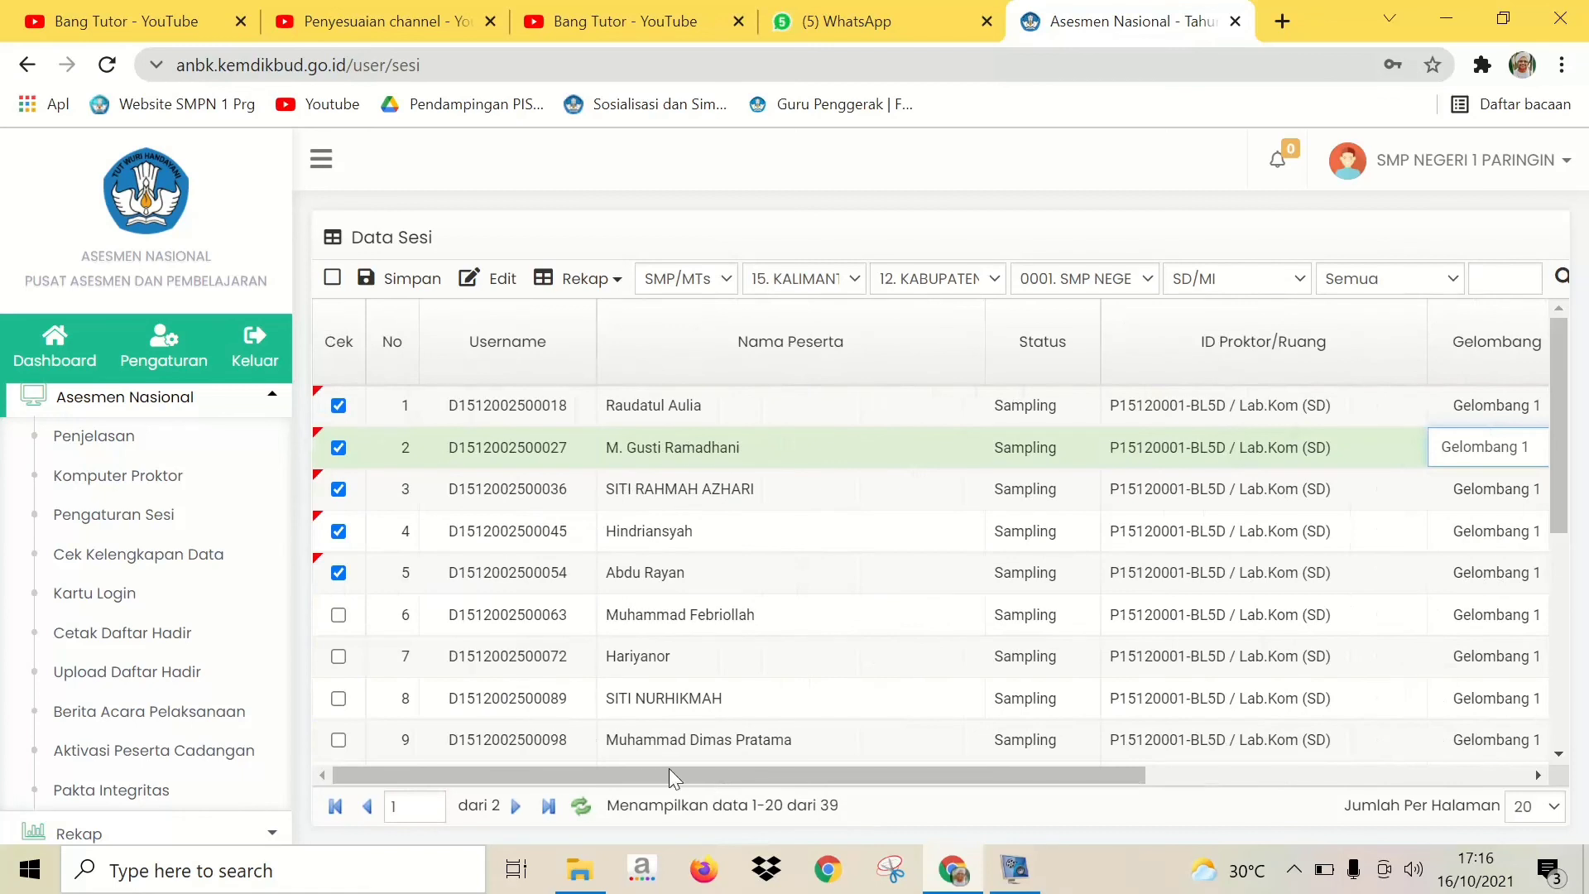
Clear the Cek marks from all participants in the Data Sesi table
left_click(334, 280)
left_click(334, 283)
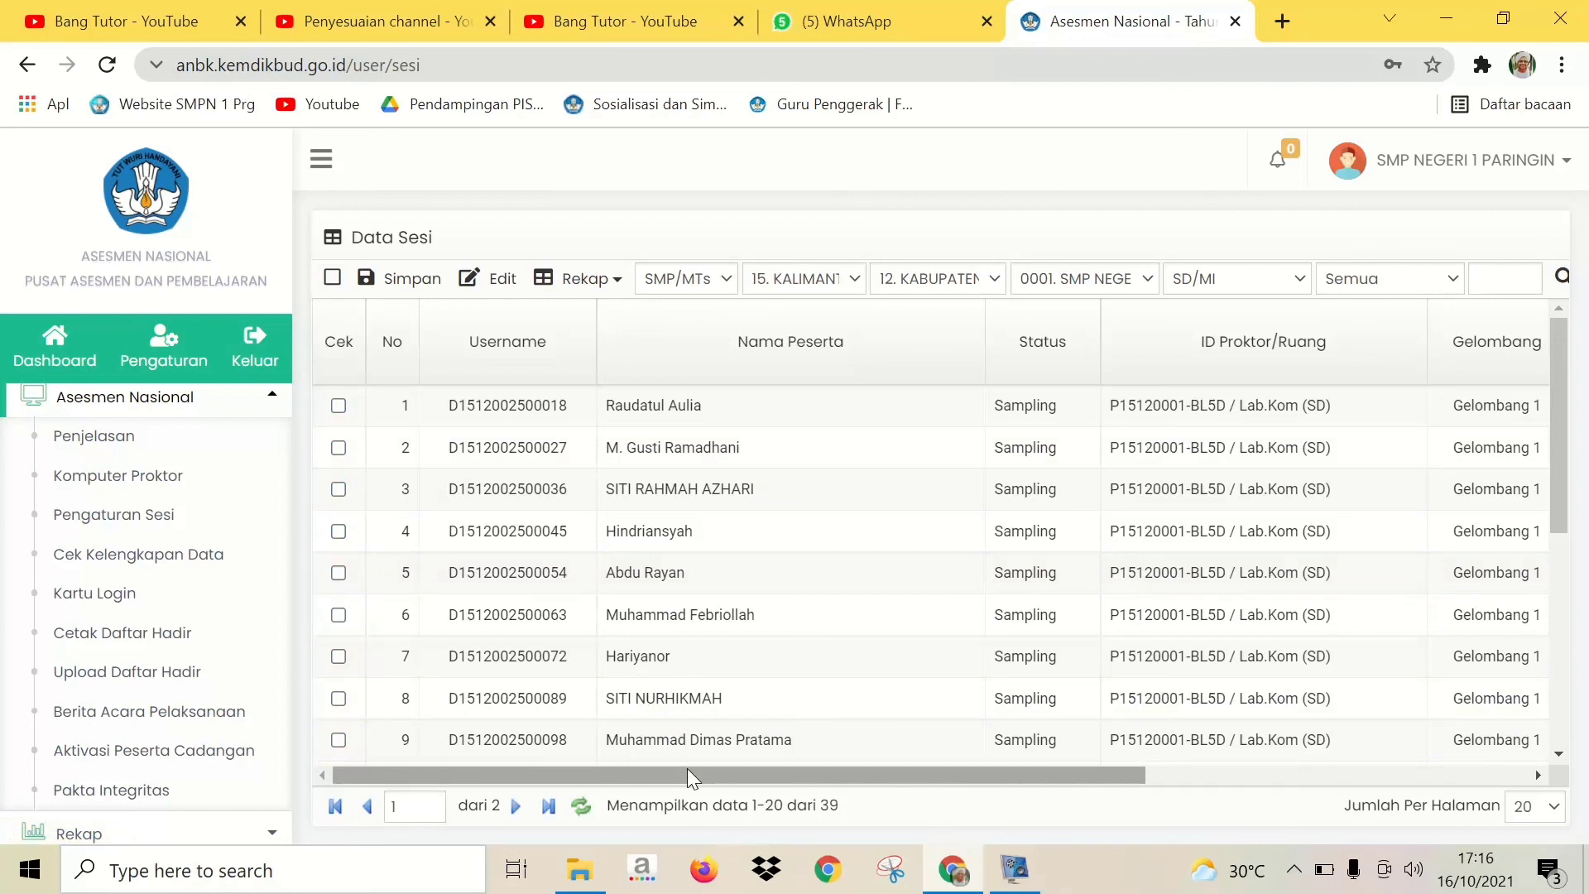
Examine the first participant's Gelombang and day 1 and day 2 session fields and the second participant's Gelombang field, leaving them unchanged
left_click_drag(687, 774, 1070, 774)
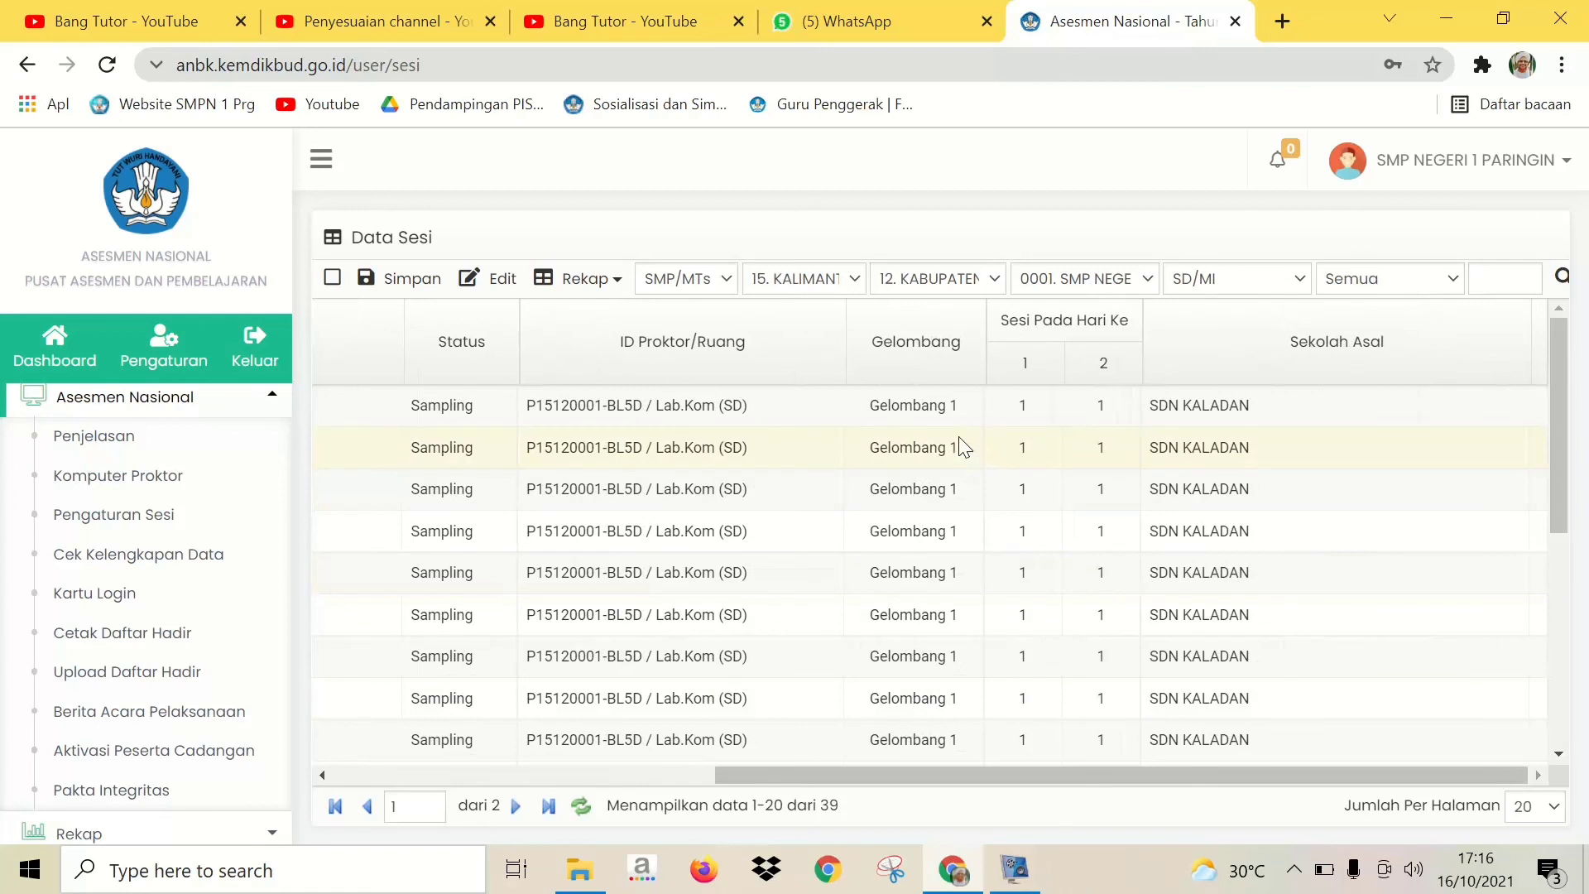
left_click(960, 414)
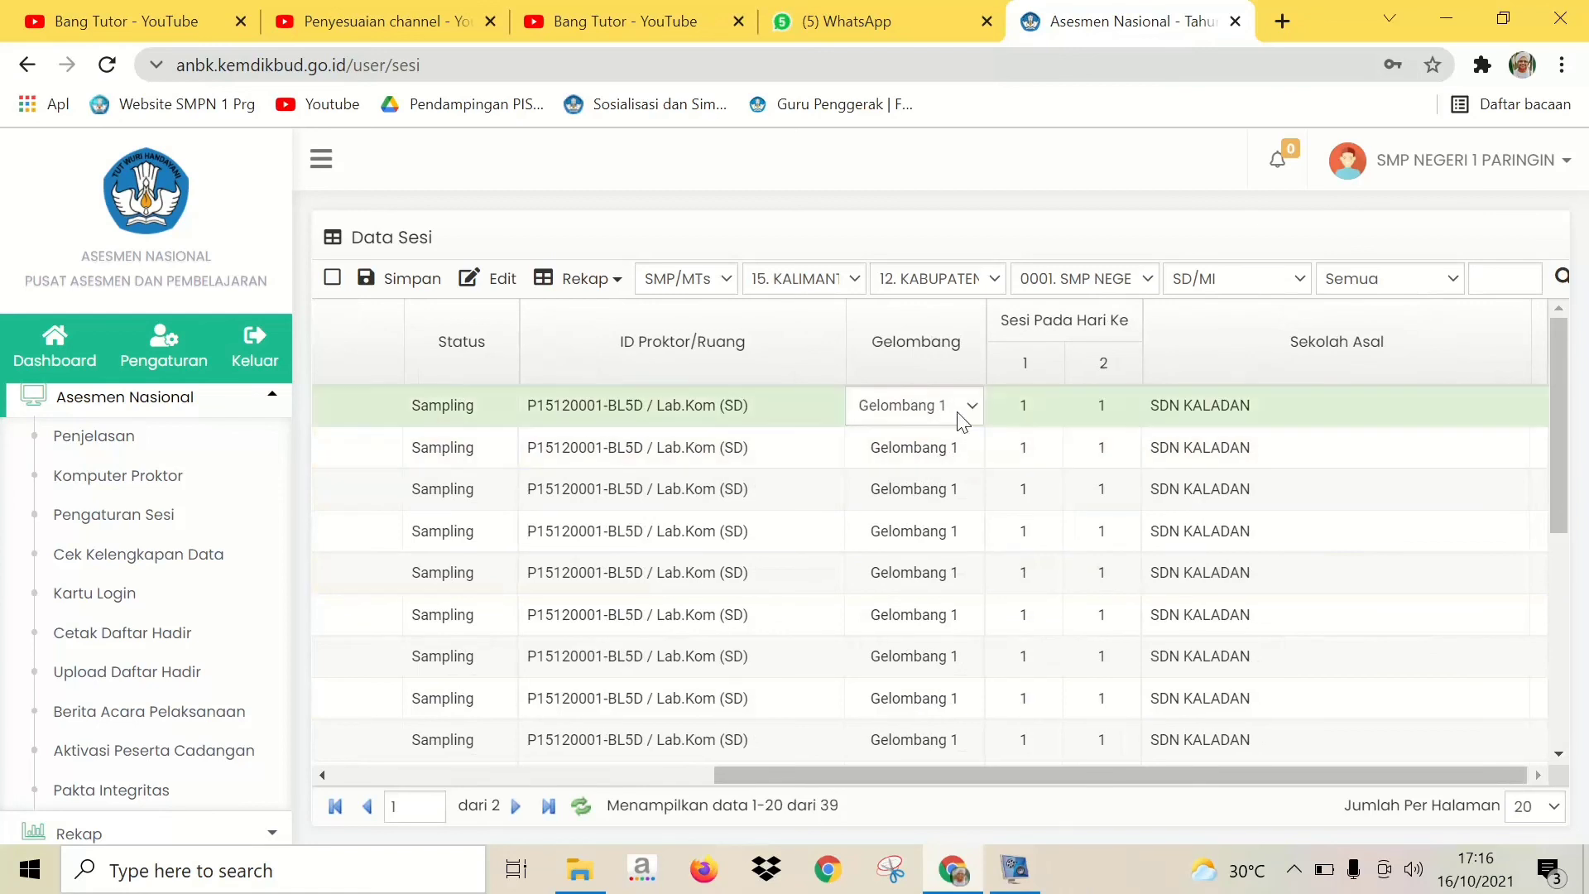
left_click(1023, 405)
left_click(1088, 405)
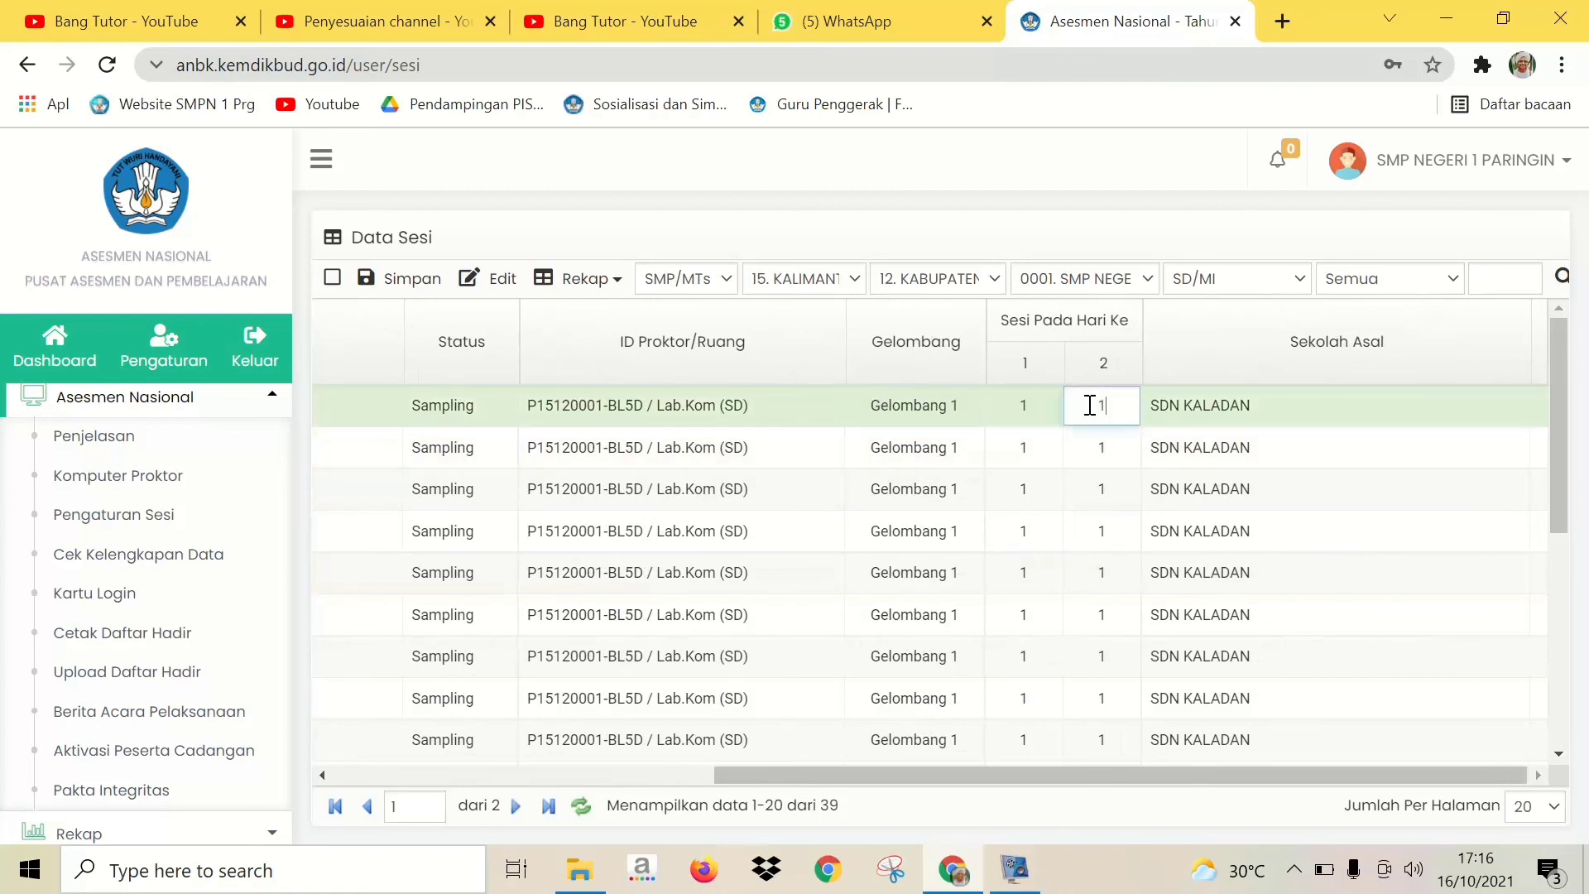
left_click(928, 460)
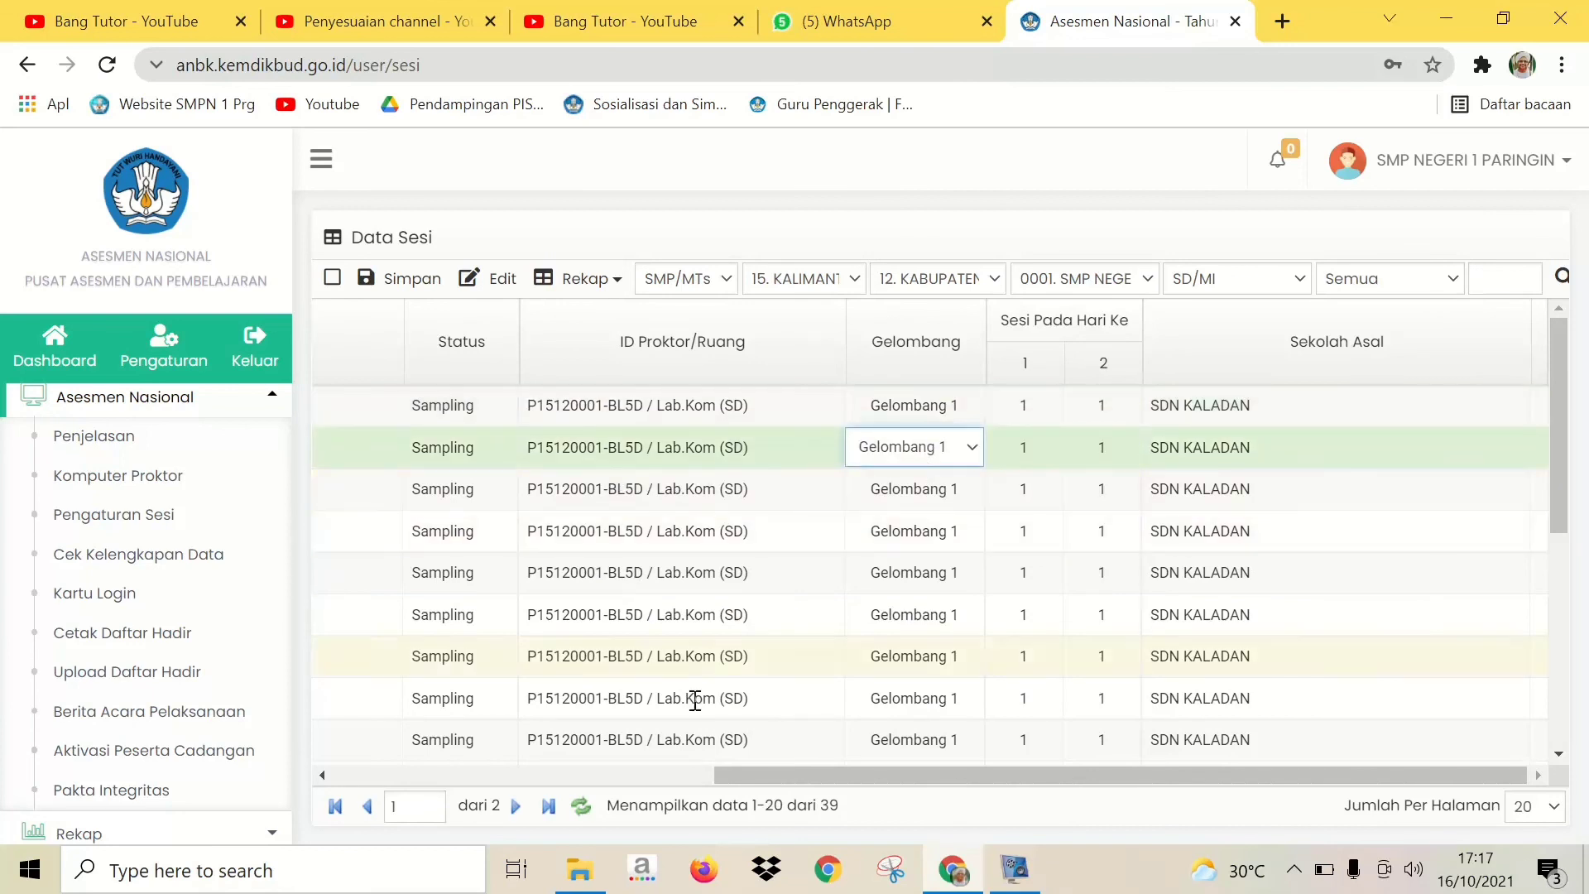
left_click(699, 778)
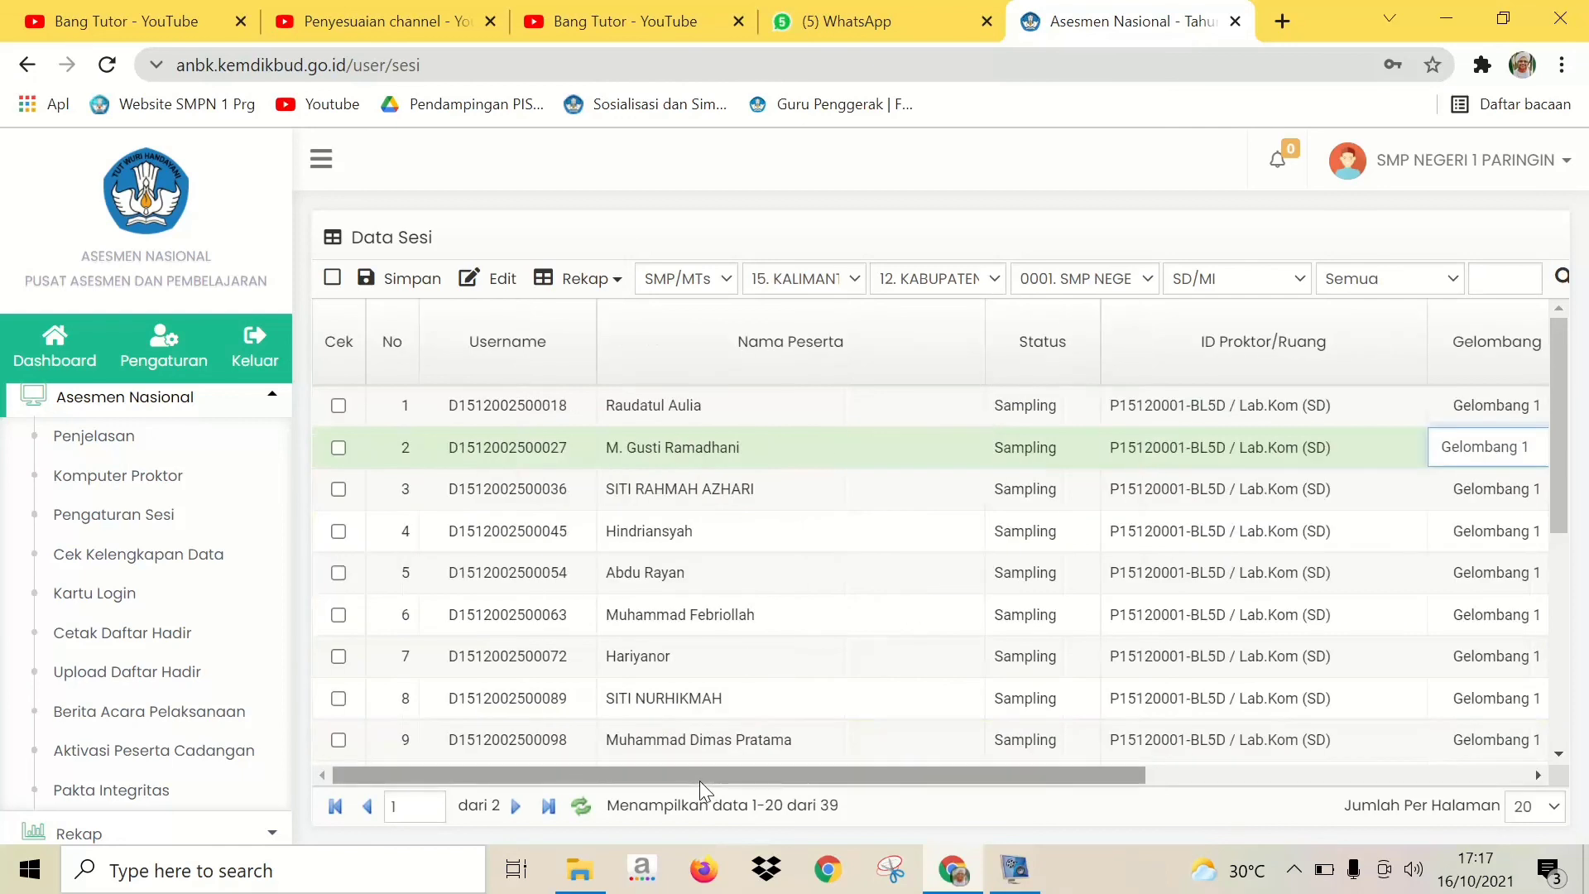